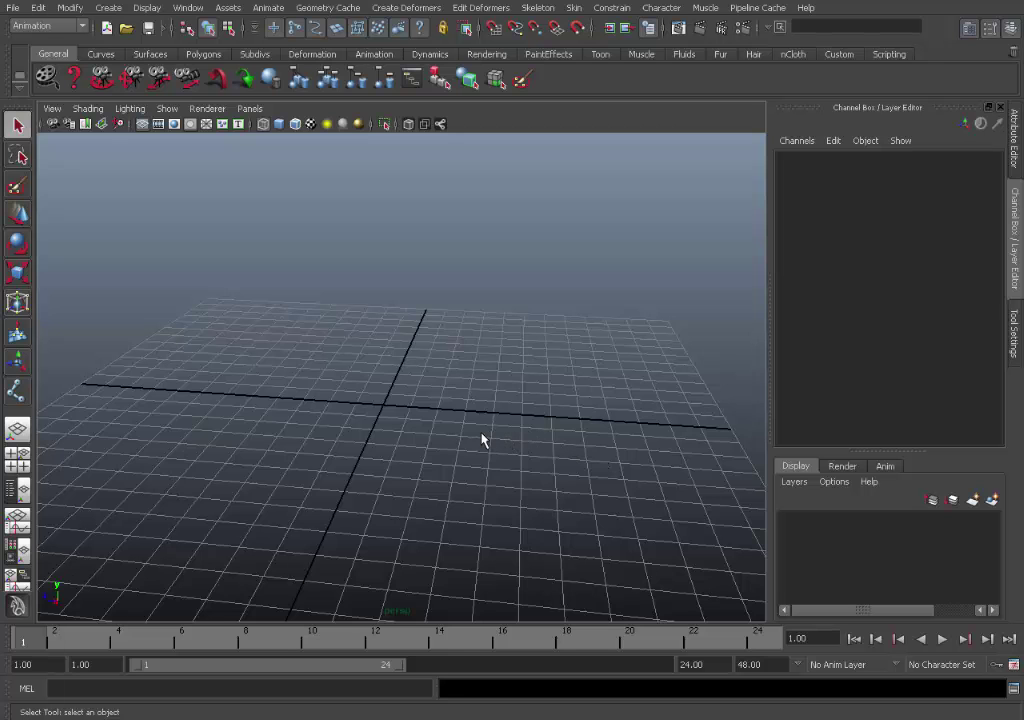
# Step: Start the Joint Tool with its options shown and reset them to the default settings
pyautogui.keyDown('alt'); pyautogui.moveTo(478, 441); pyautogui.dragTo(505, 418); pyautogui.keyUp('alt')
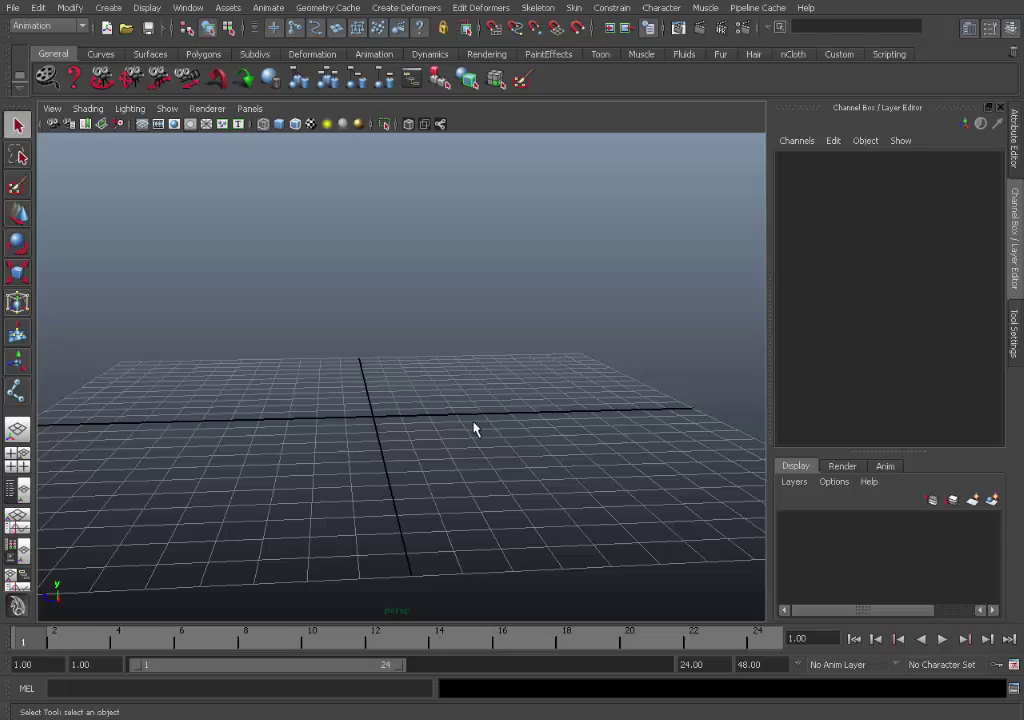
pyautogui.keyDown('alt'); pyautogui.moveTo(474, 428); pyautogui.dragTo(494, 438); pyautogui.keyUp('alt')
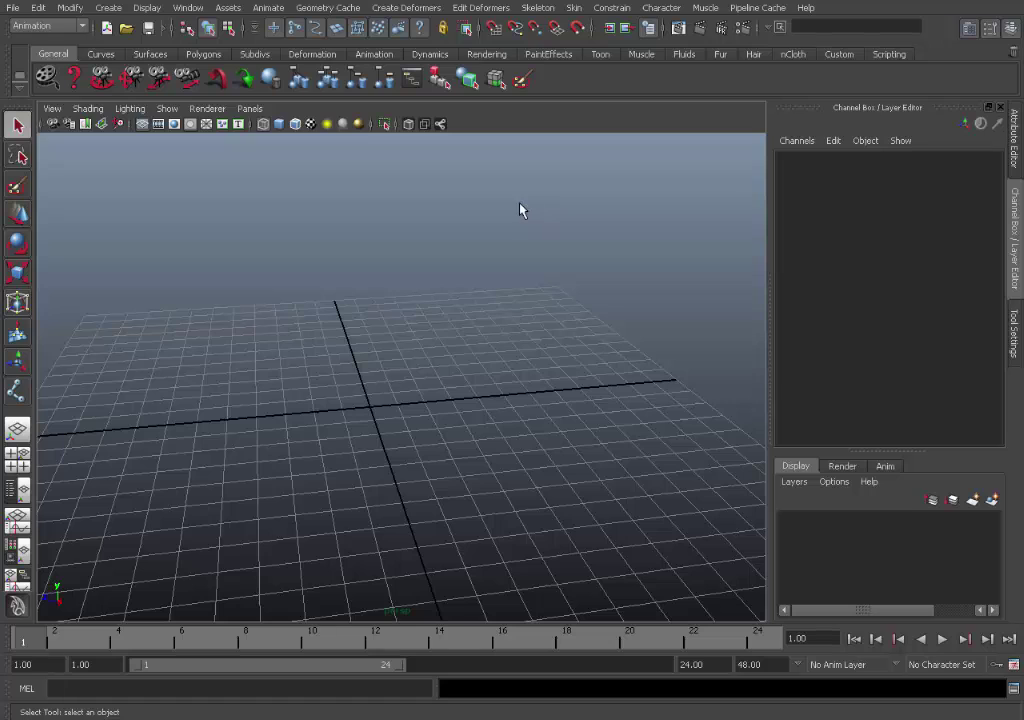
pyautogui.click(541, 8)
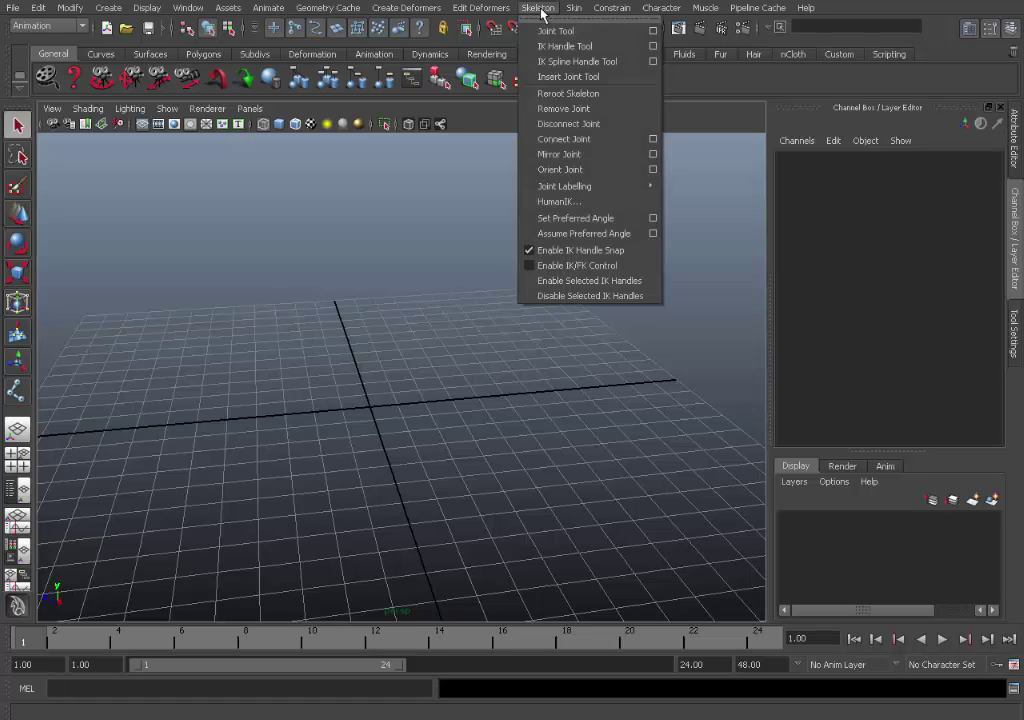
pyautogui.click(654, 32)
pyautogui.click(894, 129)
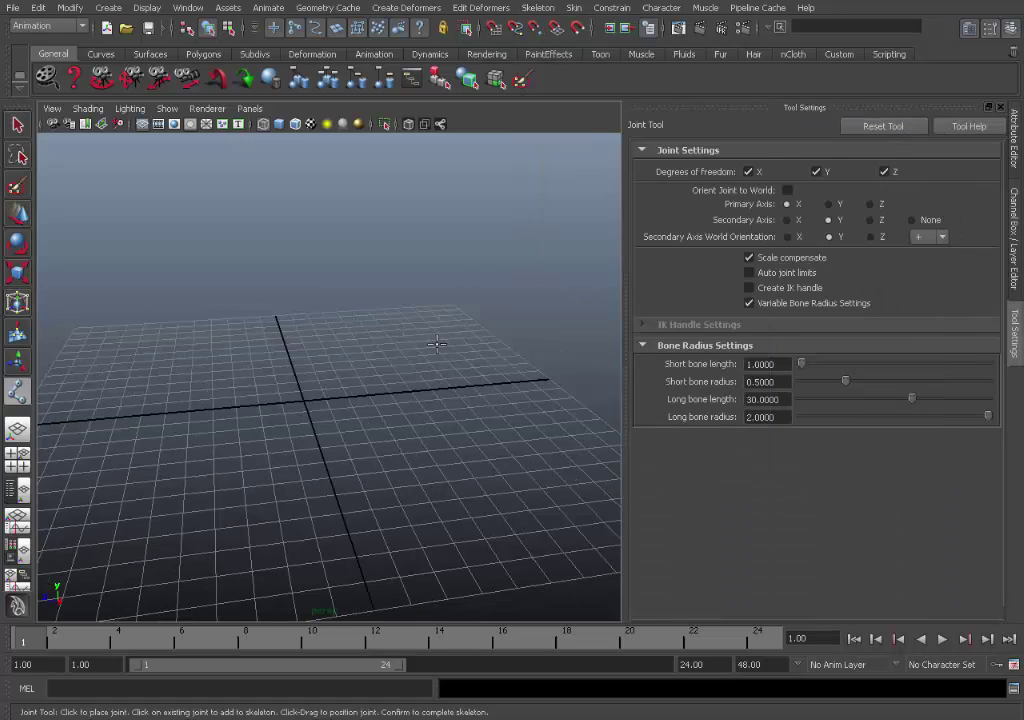
# Step: Draw a slightly bent three-joint chain from the grid origin, snapped to the grid, with bones about 5.1 and 4.1 units long
pyautogui.keyDown('alt'); pyautogui.moveTo(437, 344); pyautogui.dragTo(314, 413); pyautogui.keyUp('alt')
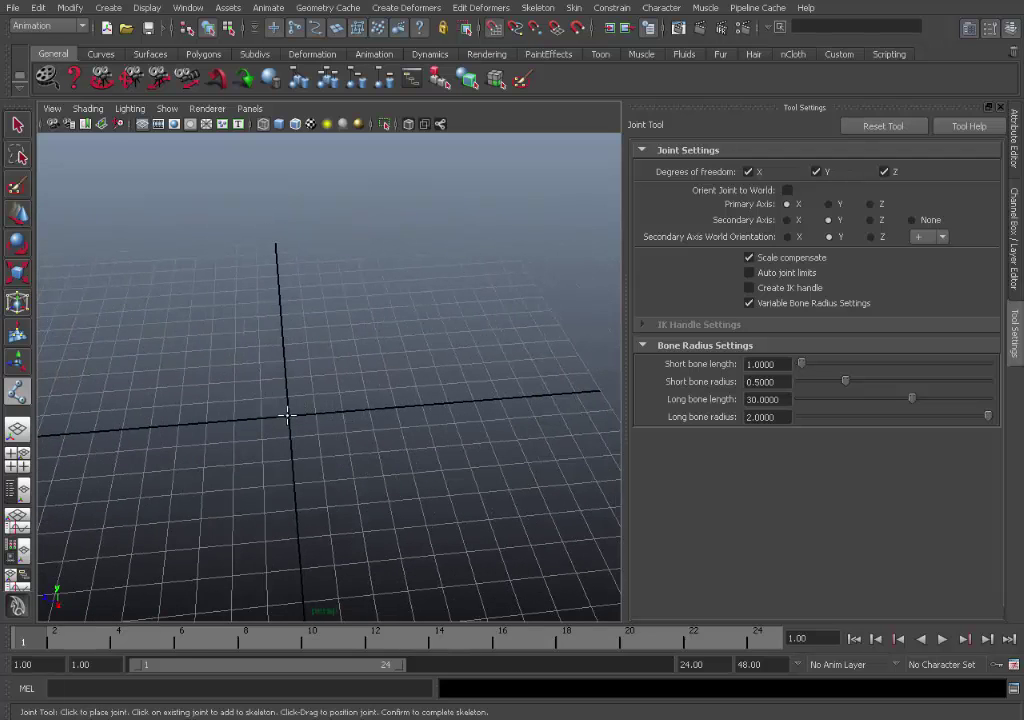
pyautogui.click(289, 415)
pyautogui.click(417, 386)
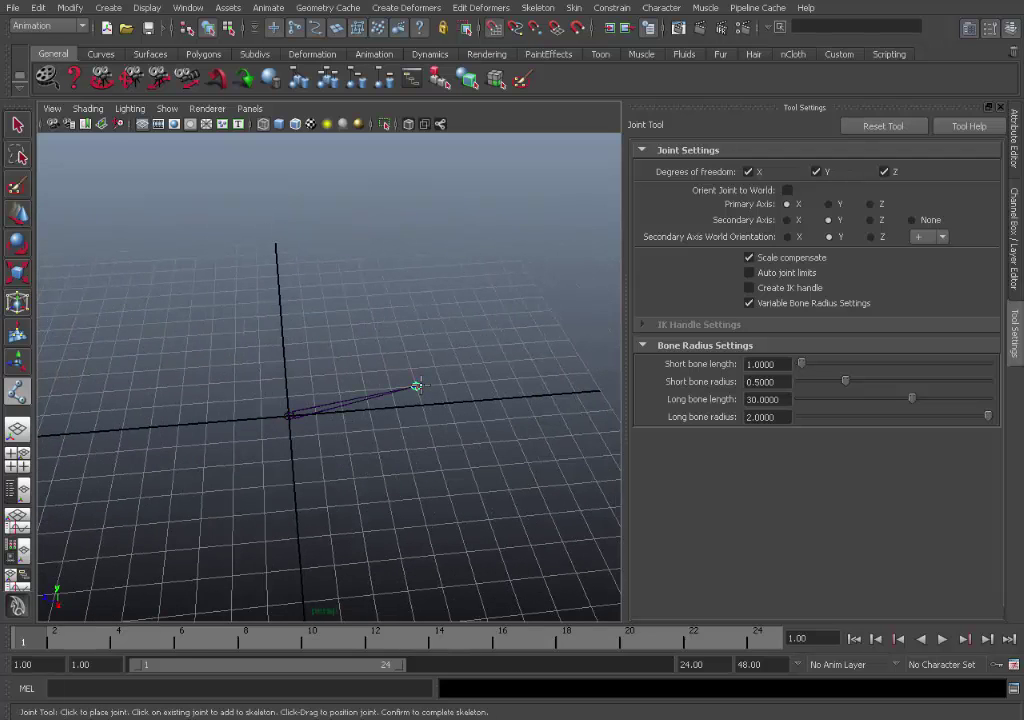
pyautogui.click(527, 400)
pyautogui.press('q')
# Step: Rename the root joint at the origin as sk_L_Shoulder
pyautogui.keyDown('alt'); pyautogui.moveTo(521, 393); pyautogui.dragTo(325, 398); pyautogui.keyUp('alt')
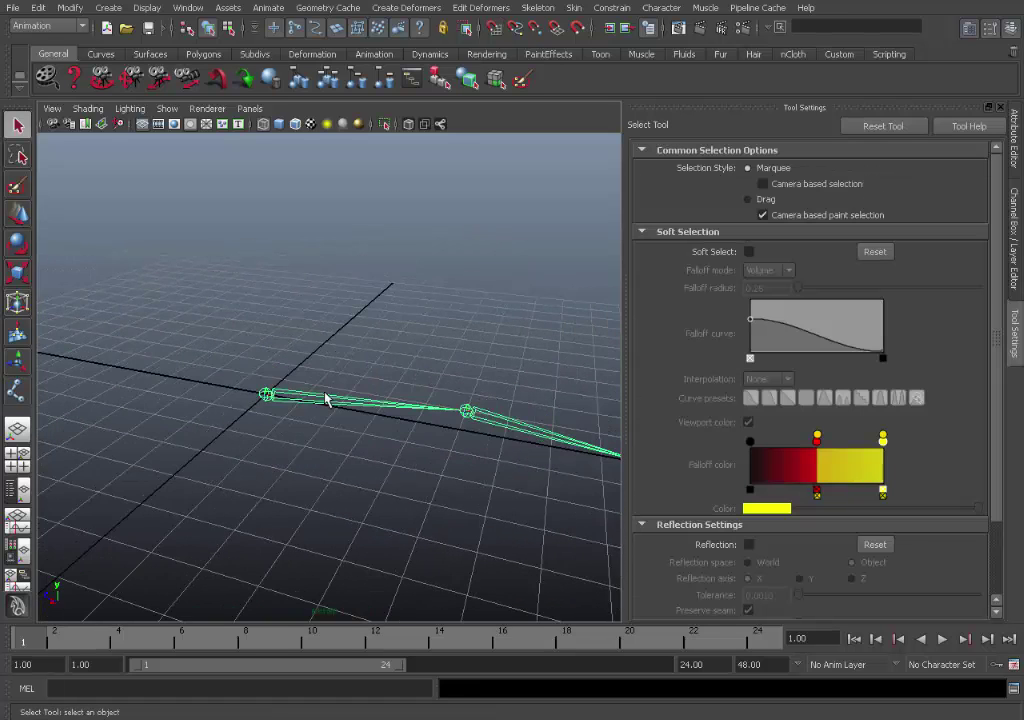
pyautogui.click(1017, 224)
pyautogui.click(799, 158)
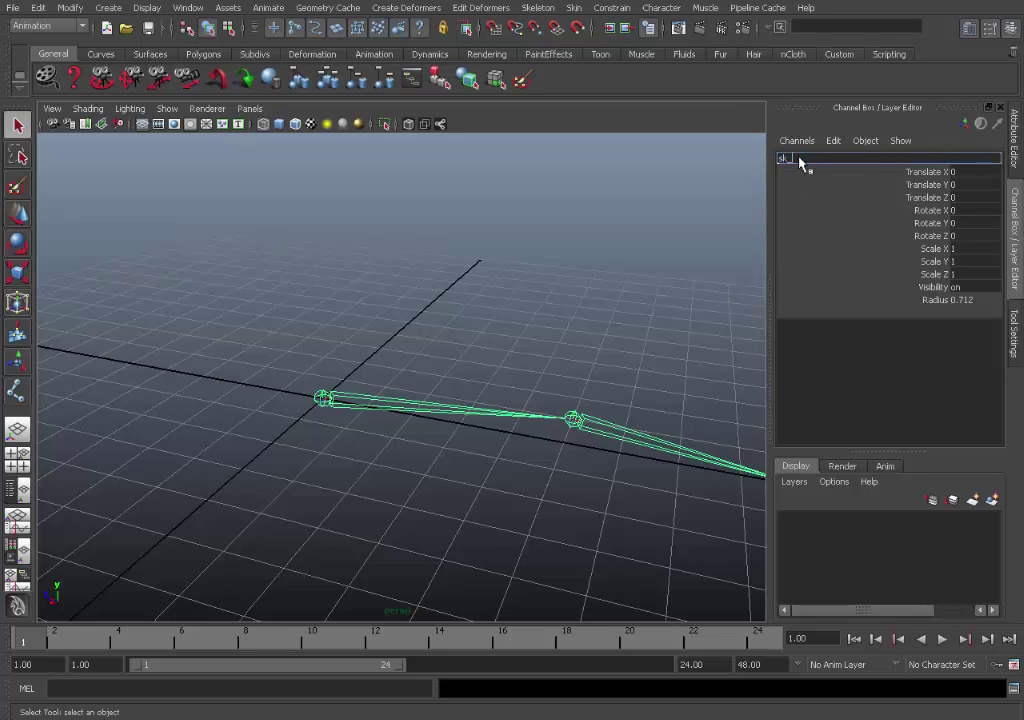
pyautogui.write('sk_L_Shoulder')
pyautogui.press('Return')
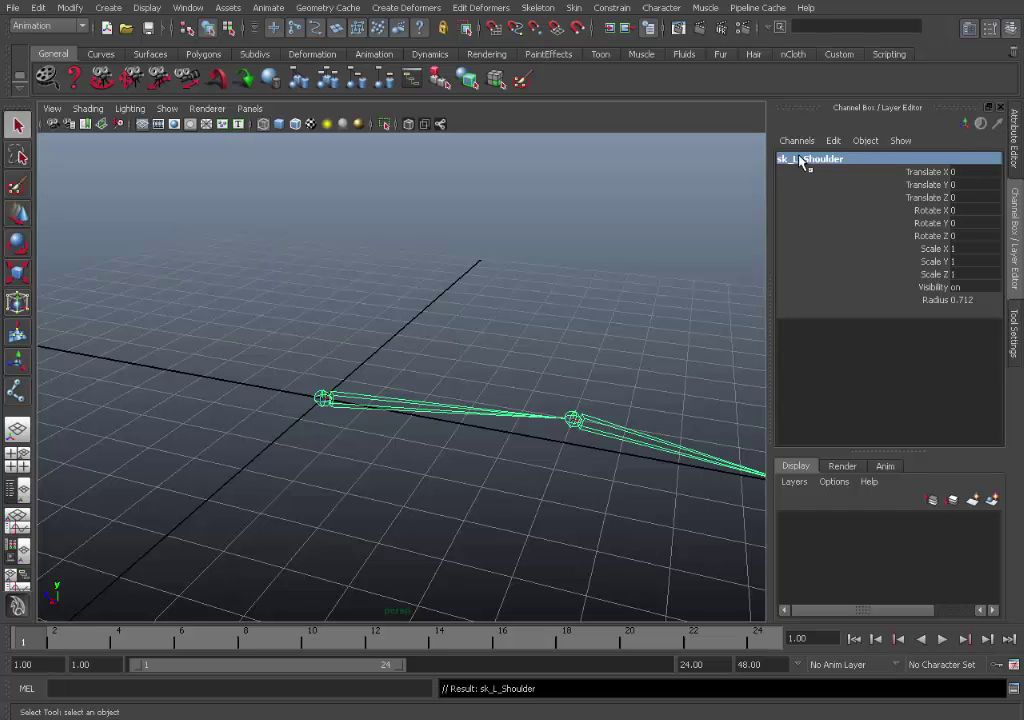
# Step: Rename the middle joint of the chain as sk_L_Forearm
pyautogui.click(573, 419)
pyautogui.click(817, 158)
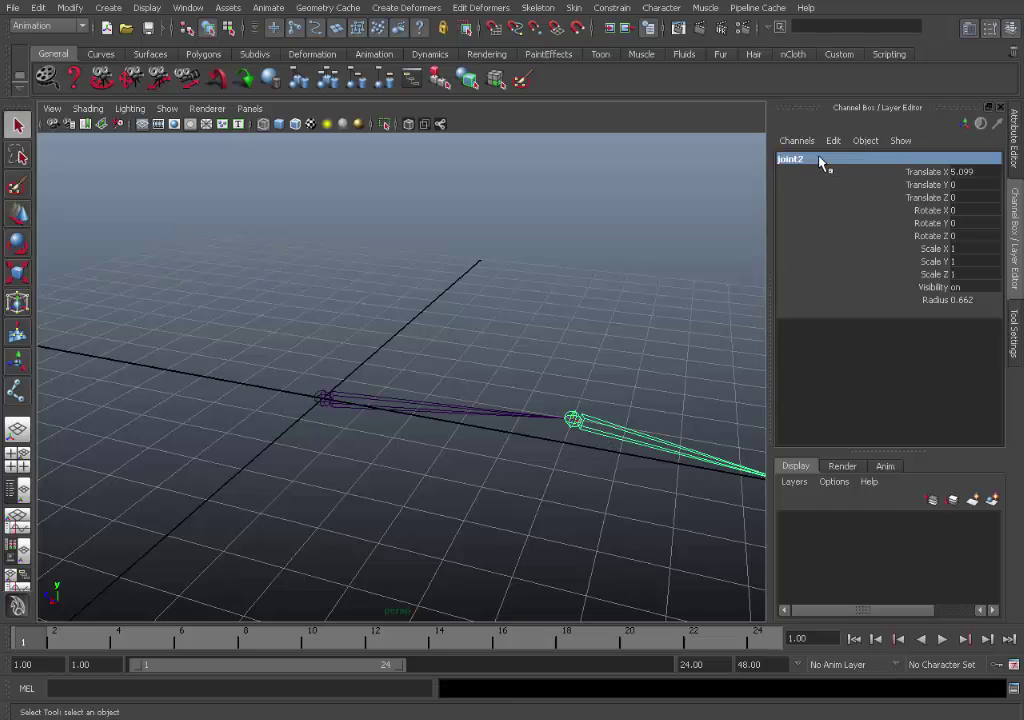
pyautogui.write('sk_L_Shoulder')
pyautogui.moveTo(842, 157); pyautogui.dragTo(802, 176)
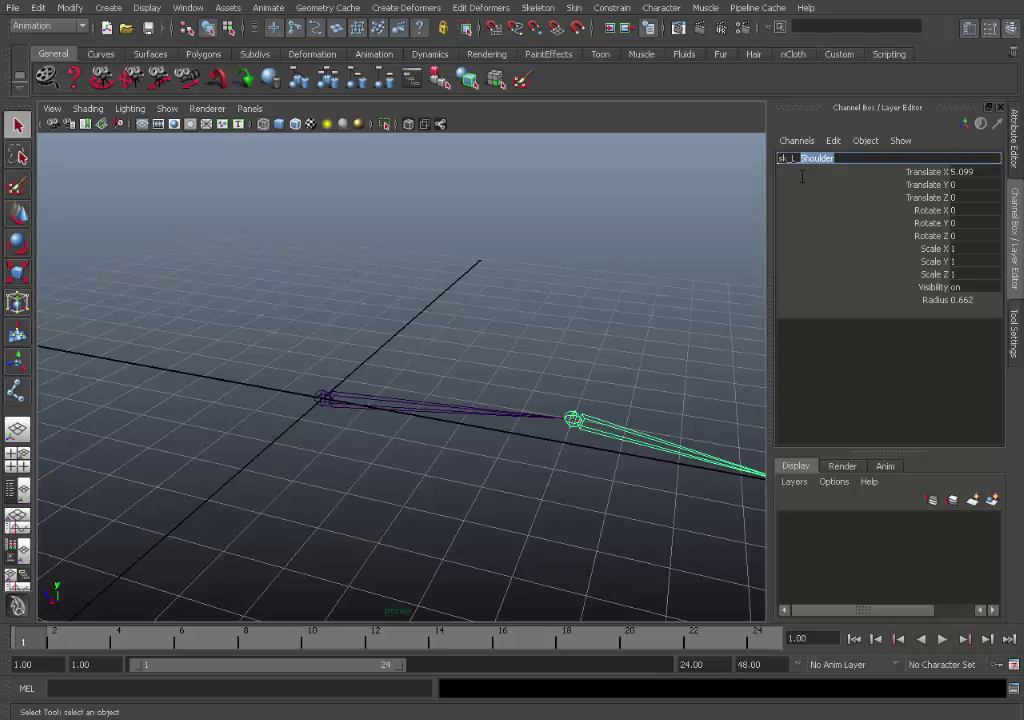
pyautogui.write('Forearm')
pyautogui.press('Return')
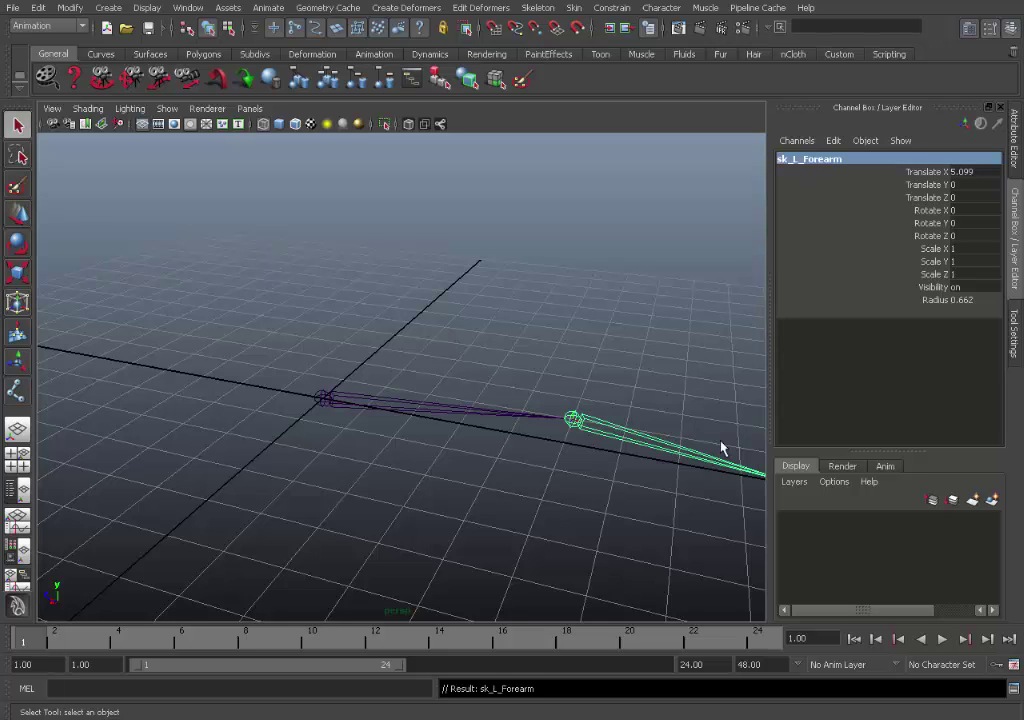
# Step: Rename the end joint of the chain as sk_L_Wrist
pyautogui.press('Down')
pyautogui.doubleClick(806, 160)
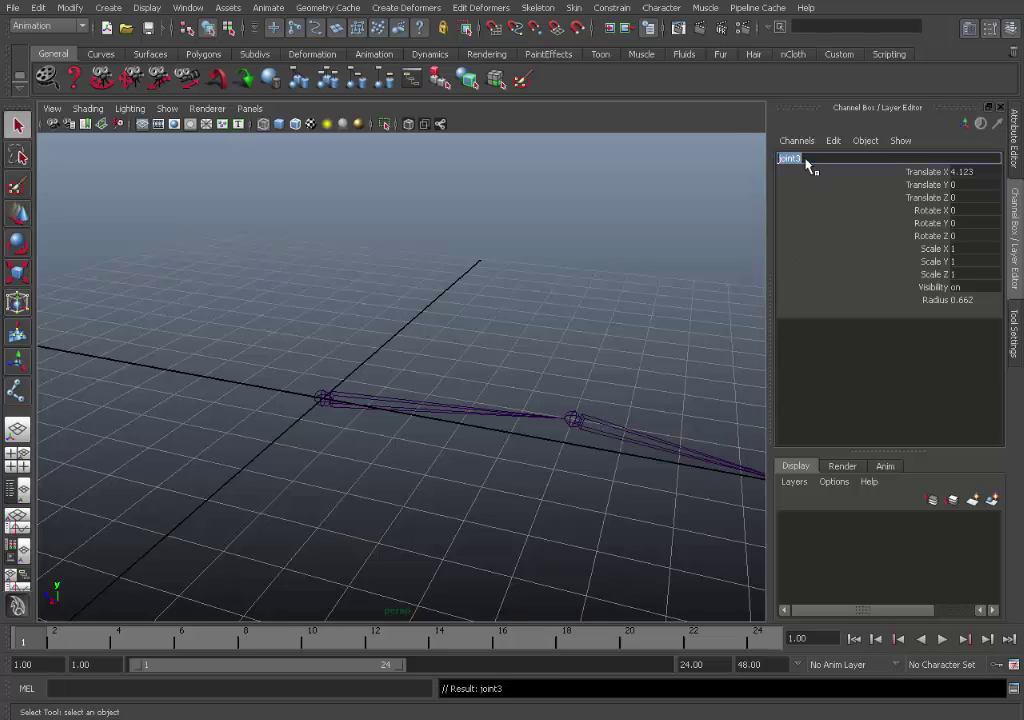
pyautogui.write('sk_L_Shoulder')
pyautogui.moveTo(838, 160); pyautogui.dragTo(807, 179)
pyautogui.write('Wrist')
pyautogui.press('Return')
# Step: Select the shoulder, forearm and wrist joints one after another to check their names
pyautogui.click(440, 360)
pyautogui.keyDown('alt'); pyautogui.moveTo(440, 360); pyautogui.dragTo(530, 411); pyautogui.keyUp('alt')
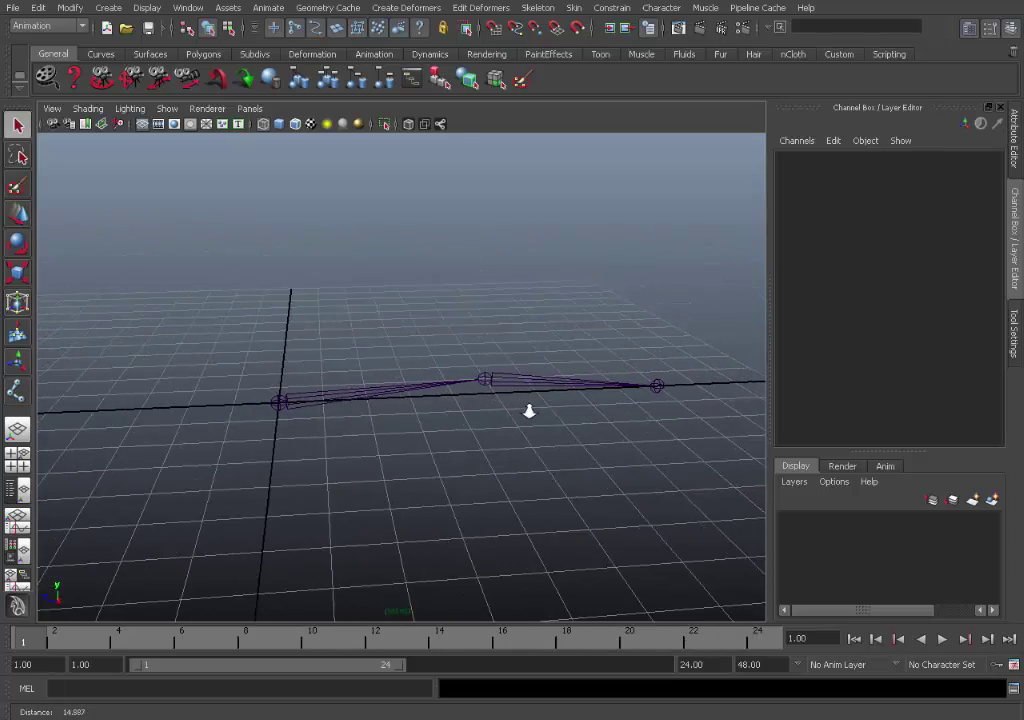
pyautogui.click(279, 401)
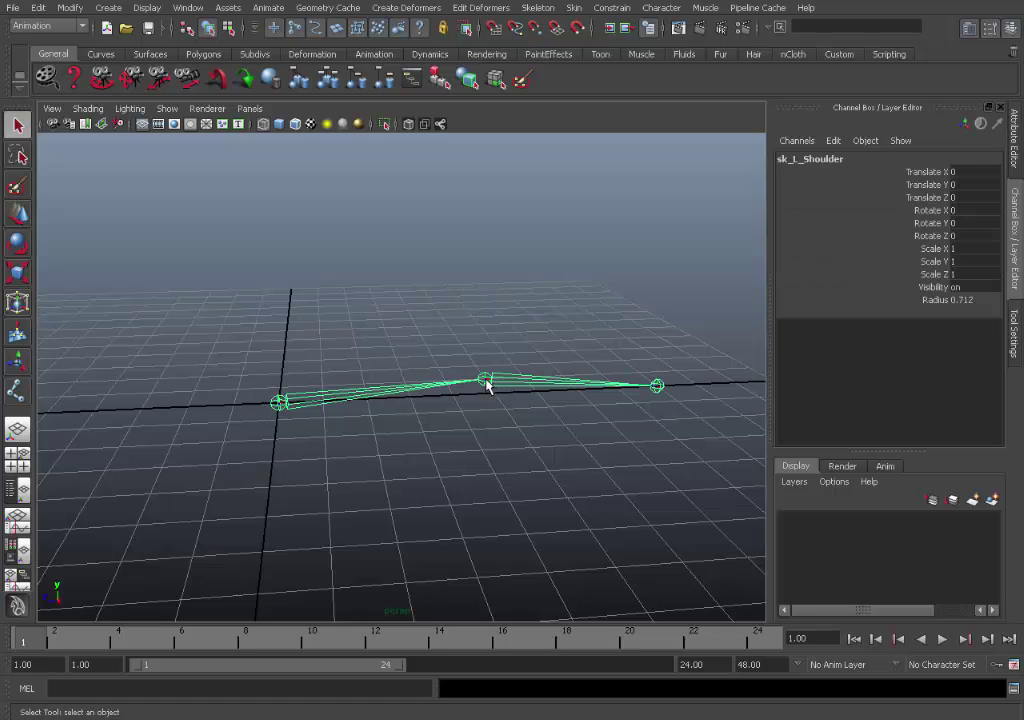
pyautogui.click(485, 381)
pyautogui.click(536, 408)
pyautogui.click(656, 386)
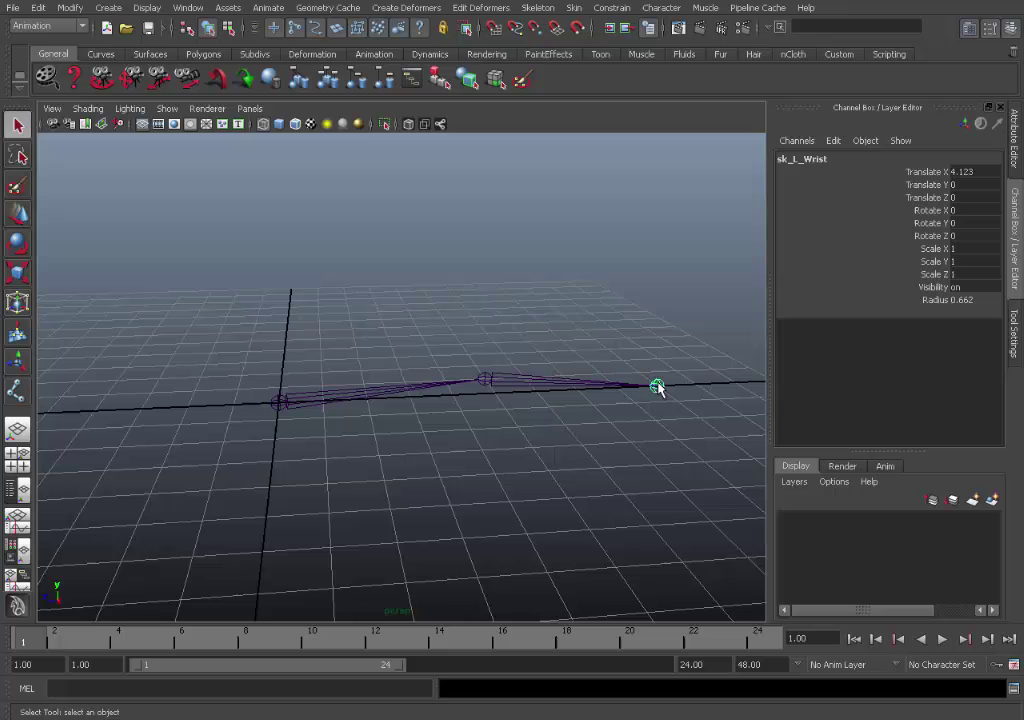
# Step: Test-rotate the forearm joint about its Y axis, undo the rotation and clear the selection
pyautogui.keyDown('alt'); pyautogui.moveTo(603, 405); pyautogui.dragTo(471, 386); pyautogui.keyUp('alt')
pyautogui.click(523, 392)
pyautogui.press('e')
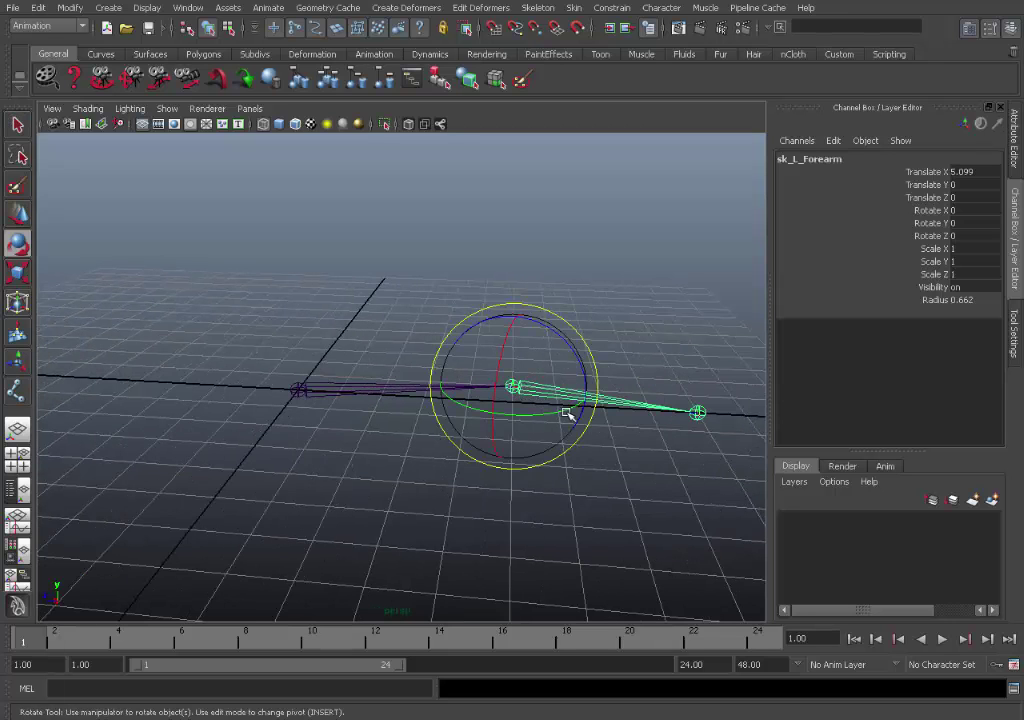
pyautogui.moveTo(569, 409); pyautogui.dragTo(503, 414)
pyautogui.hotkey('ctrl', 'z')
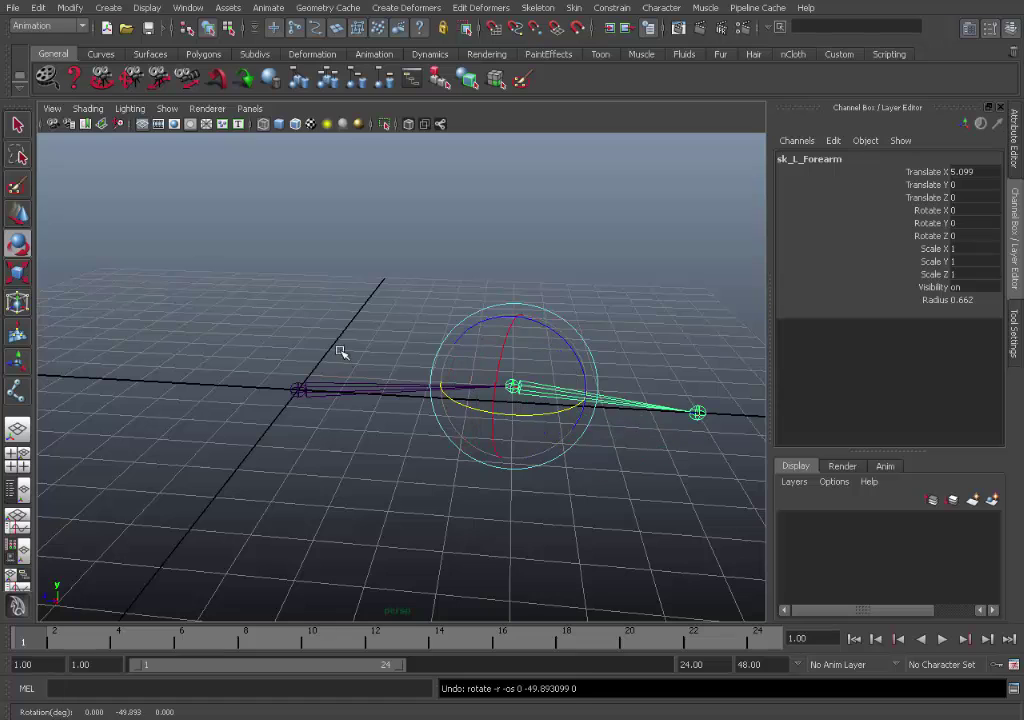
pyautogui.click(341, 348)
pyautogui.press('q')
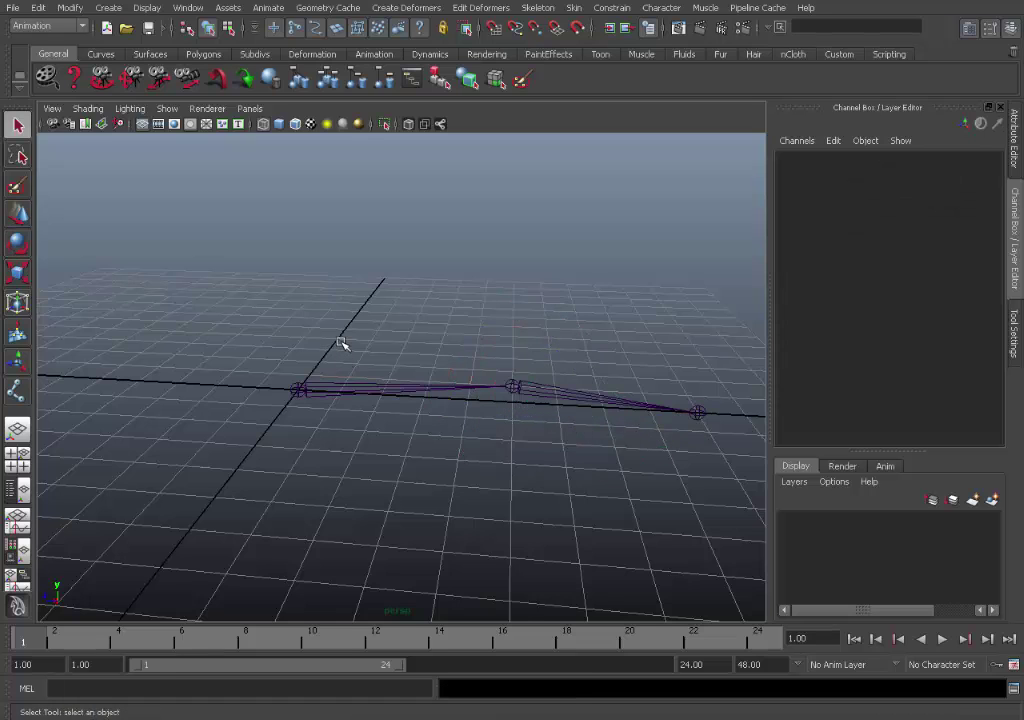
pyautogui.click(302, 392)
pyautogui.click(516, 391)
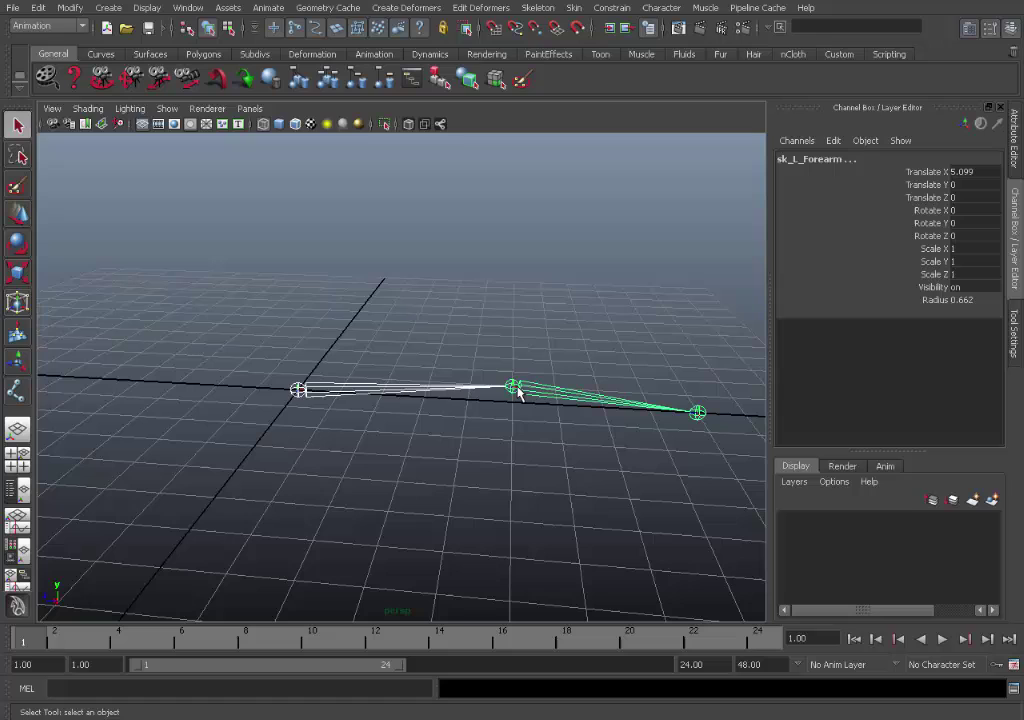
pyautogui.click(704, 8)
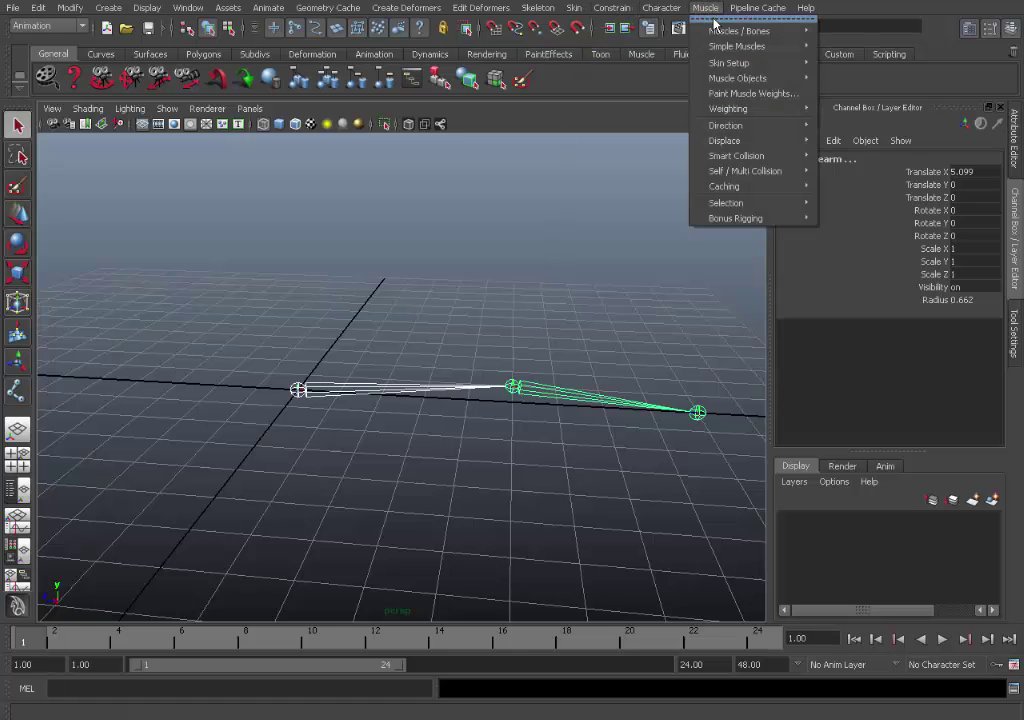
pyautogui.moveTo(766, 31)
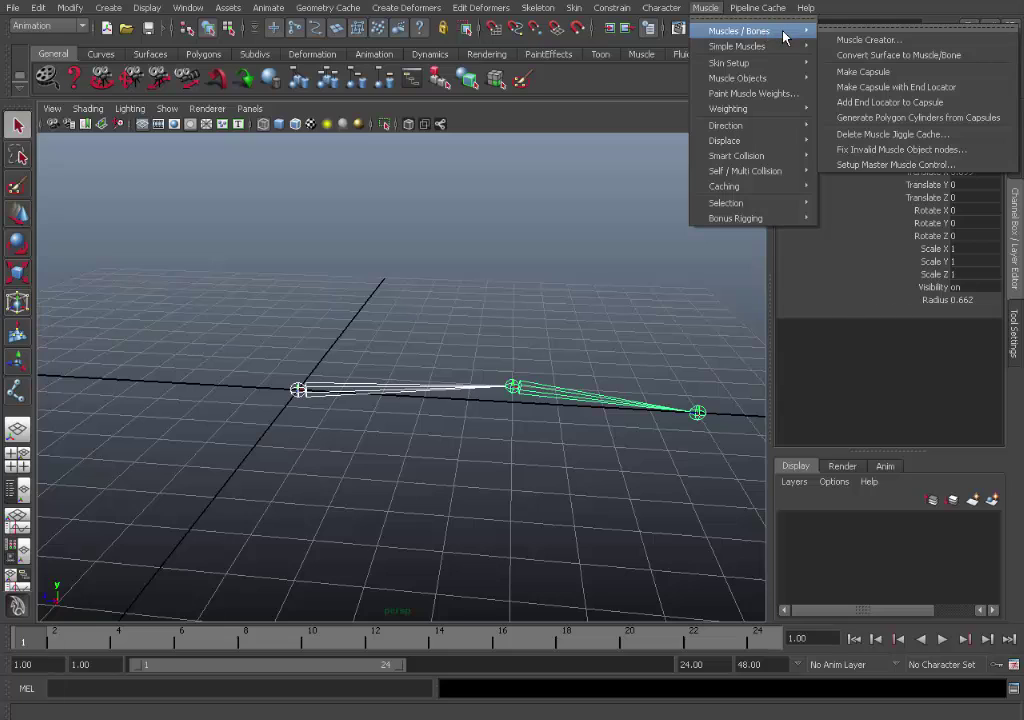
pyautogui.click(862, 71)
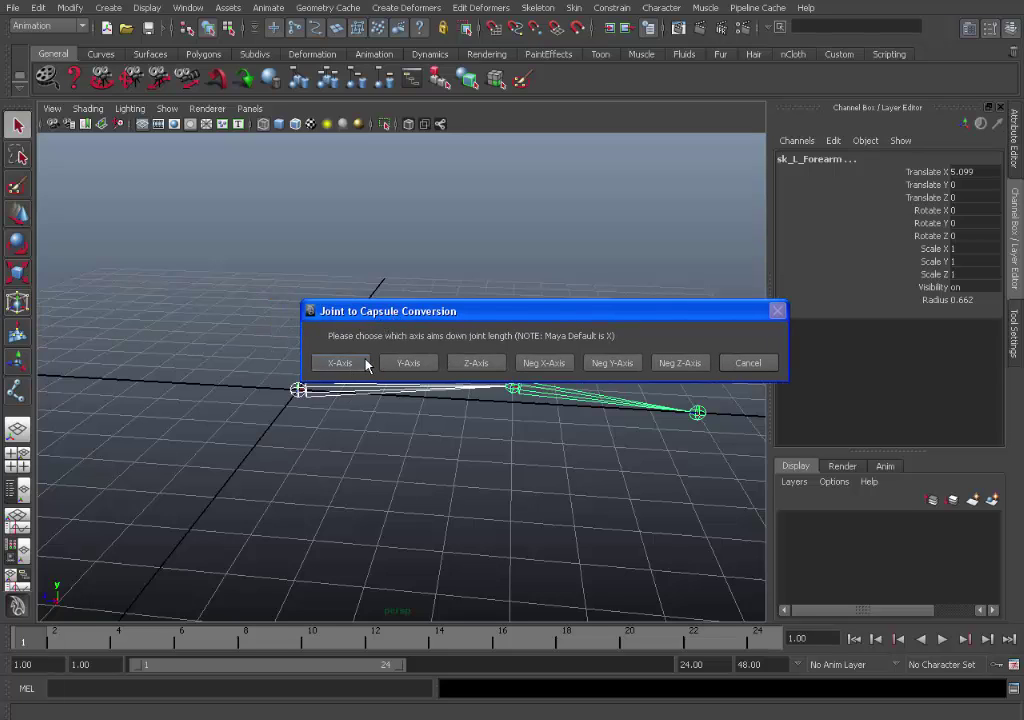
pyautogui.click(762, 364)
# Step: Select the shoulder joint and examine up close which of its axes points down the bone
pyautogui.keyDown('alt'); pyautogui.moveTo(762, 366); pyautogui.dragTo(537, 327); pyautogui.keyUp('alt')
pyautogui.click(567, 274)
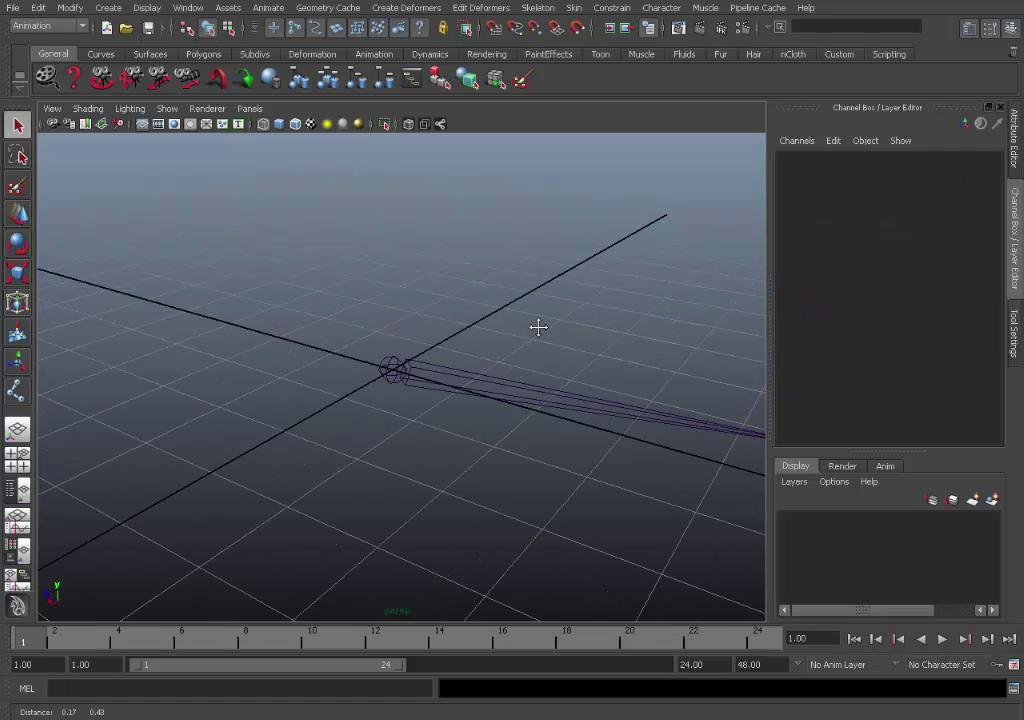
pyautogui.click(406, 367)
pyautogui.keyDown('alt'); pyautogui.moveTo(633, 336); pyautogui.dragTo(736, 352, button='right'); pyautogui.keyUp('alt')
pyautogui.keyDown('alt'); pyautogui.moveTo(330, 322); pyautogui.dragTo(704, 376, button='right'); pyautogui.keyUp('alt')
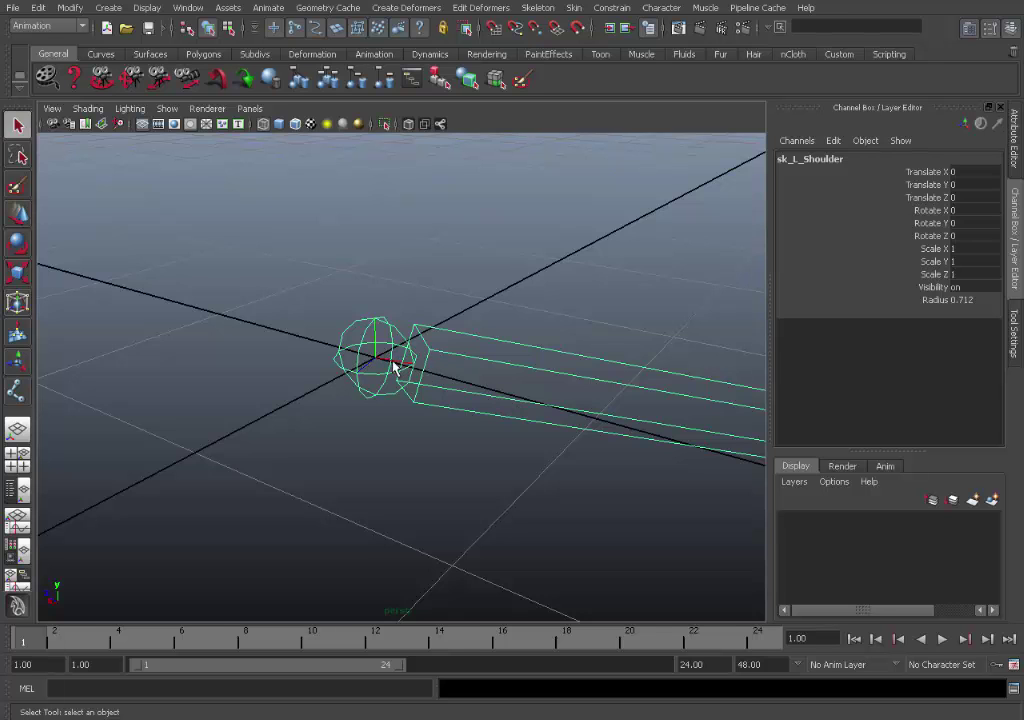
pyautogui.keyDown('alt'); pyautogui.moveTo(392, 368); pyautogui.dragTo(247, 375); pyautogui.keyUp('alt')
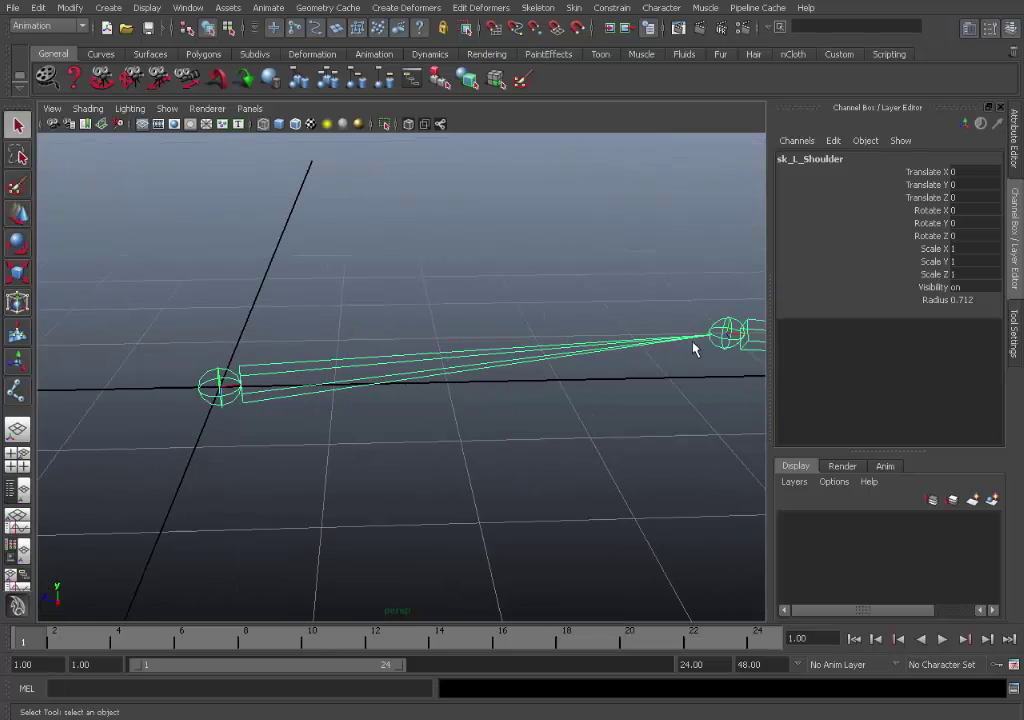
pyautogui.keyDown('alt'); pyautogui.moveTo(695, 348); pyautogui.dragTo(585, 388); pyautogui.keyUp('alt')
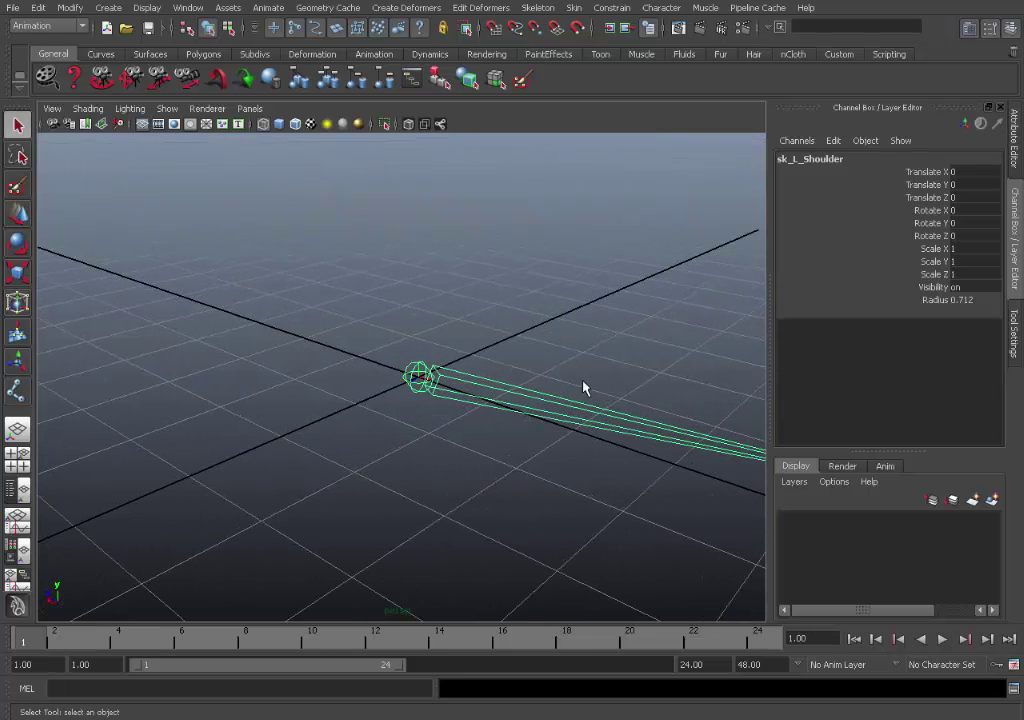
# Step: Display the local rotation axes of the shoulder joint and inspect their directions
pyautogui.click(147, 8)
pyautogui.moveTo(220, 181)
pyautogui.moveTo(200, 140)
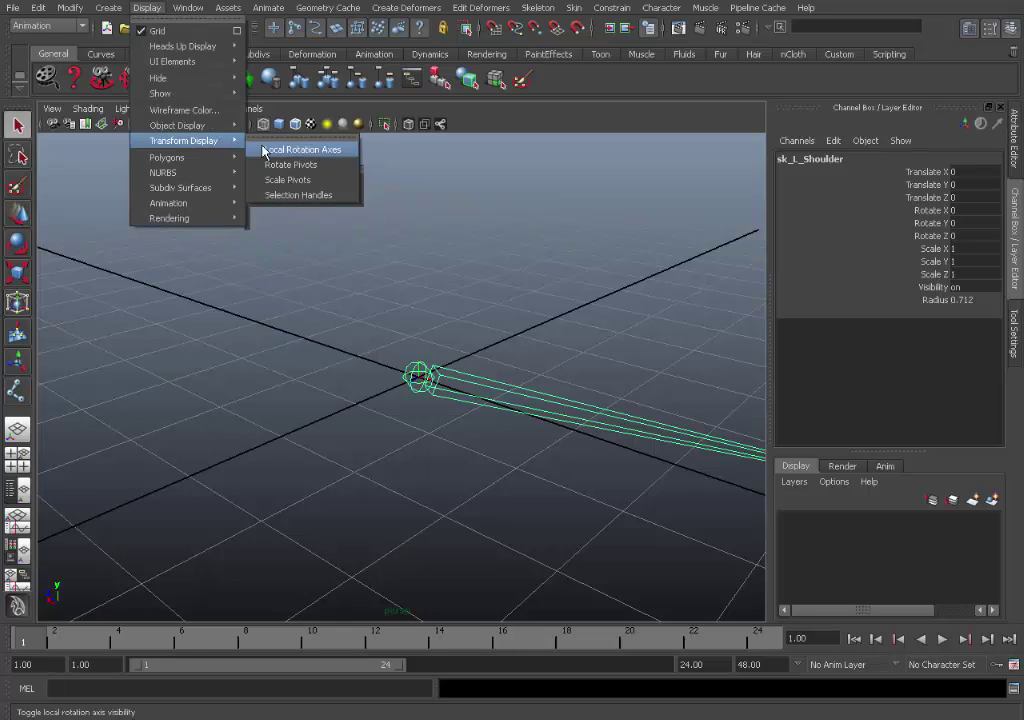
pyautogui.click(264, 150)
pyautogui.keyDown('alt'); pyautogui.moveTo(521, 338); pyautogui.dragTo(345, 292); pyautogui.keyUp('alt')
pyautogui.click(345, 292)
pyautogui.moveTo(375, 375)
pyautogui.keyDown('alt'); pyautogui.mouseDown()
pyautogui.moveTo(507, 441)
pyautogui.moveTo(403, 388)
pyautogui.moveTo(523, 384)
pyautogui.moveTo(331, 405)
pyautogui.moveTo(377, 371)
pyautogui.moveTo(183, 384)
pyautogui.moveTo(329, 418)
pyautogui.moveTo(357, 379)
pyautogui.mouseUp(); pyautogui.keyUp('alt')
pyautogui.click(354, 377)
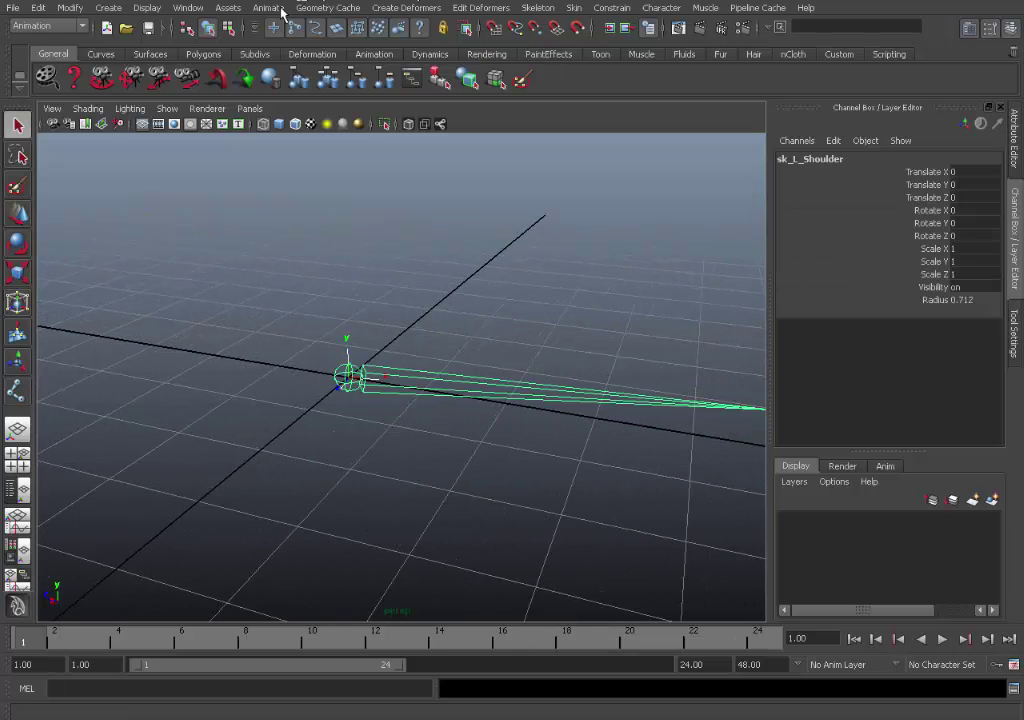
# Step: Hide the local rotation axes of the shoulder joint
pyautogui.click(148, 7)
pyautogui.moveTo(202, 141)
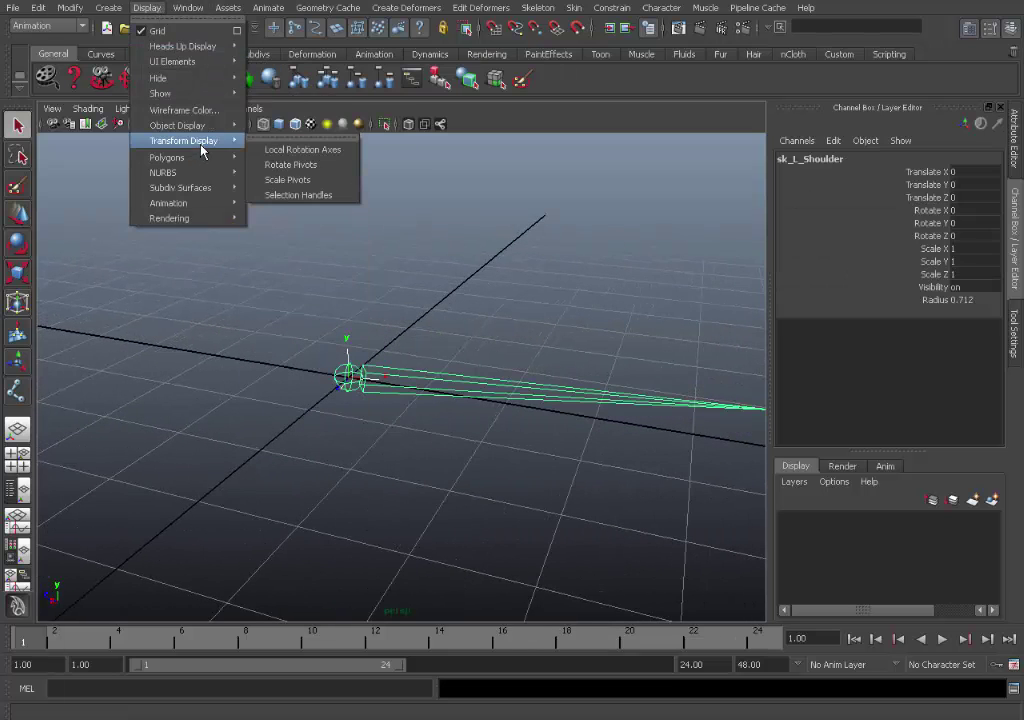
pyautogui.click(288, 152)
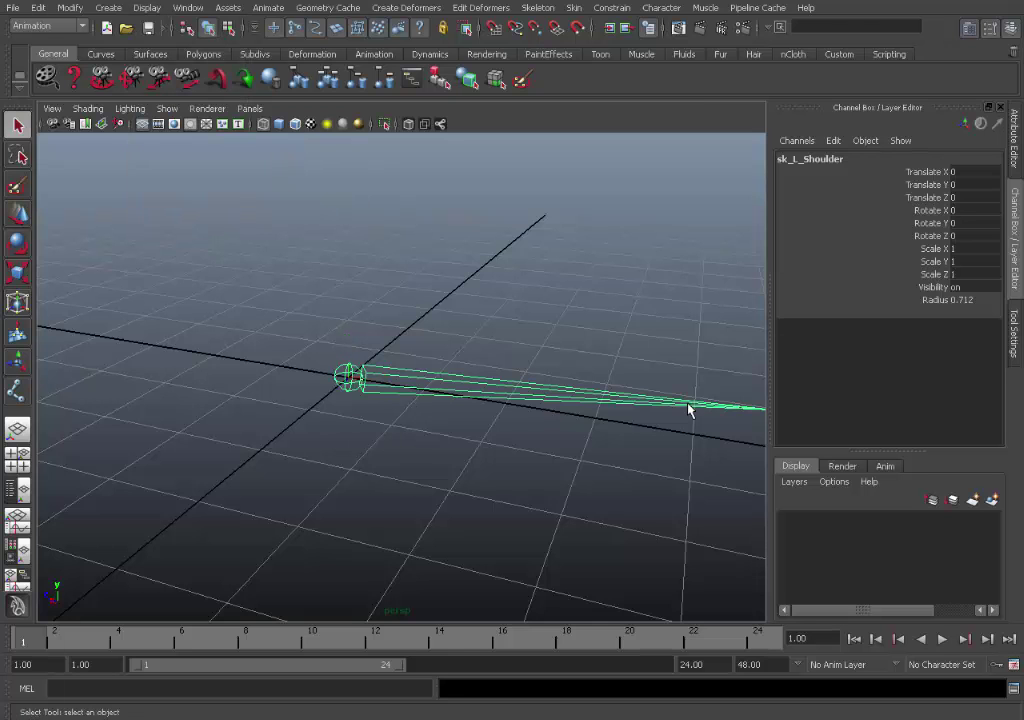
# Step: Convert the shoulder and forearm joints to muscle bone capsules, with the X-Axis aiming down the joint length, and clear the selection
pyautogui.keyDown('alt'); pyautogui.moveTo(580, 325); pyautogui.dragTo(622, 338); pyautogui.keyUp('alt')
pyautogui.keyDown('alt'); pyautogui.moveTo(622, 331); pyautogui.dragTo(566, 356, button='middle'); pyautogui.keyUp('alt')
pyautogui.keyDown('alt'); pyautogui.moveTo(398, 309); pyautogui.dragTo(535, 305, button='right'); pyautogui.keyUp('alt')
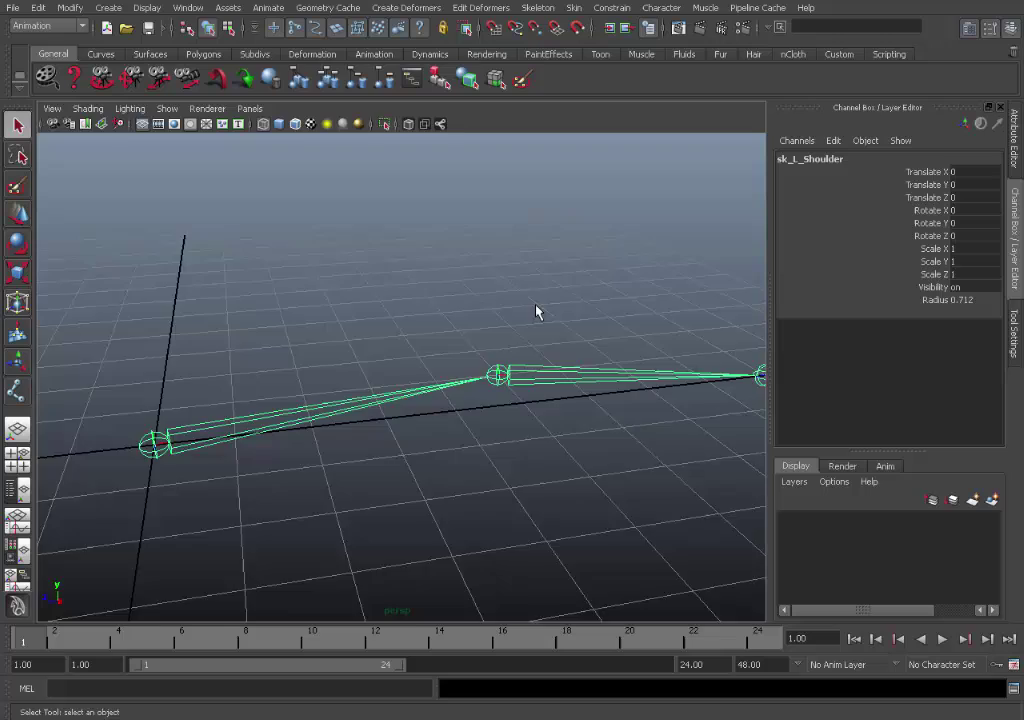
pyautogui.keyDown('alt'); pyautogui.moveTo(535, 305); pyautogui.dragTo(455, 286); pyautogui.keyUp('alt')
pyautogui.keyDown('alt'); pyautogui.moveTo(390, 325); pyautogui.dragTo(461, 332, button='right'); pyautogui.keyUp('alt')
pyautogui.keyDown('alt'); pyautogui.moveTo(461, 332); pyautogui.dragTo(347, 336); pyautogui.keyUp('alt')
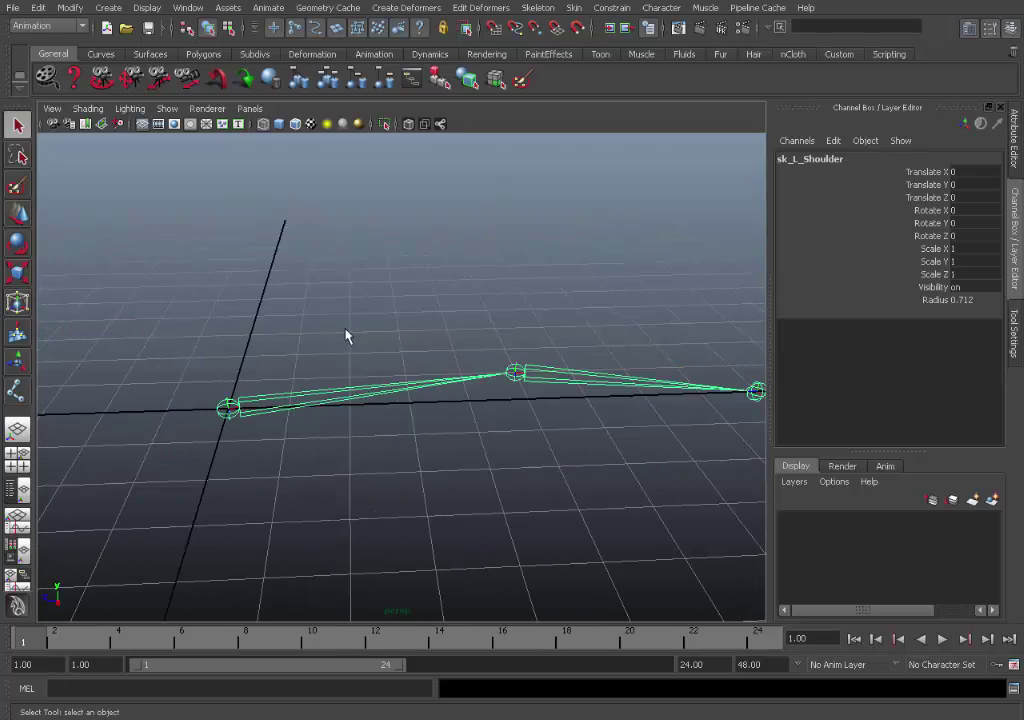
pyautogui.click(450, 325)
pyautogui.click(226, 410)
pyautogui.click(515, 373)
pyautogui.click(705, 7)
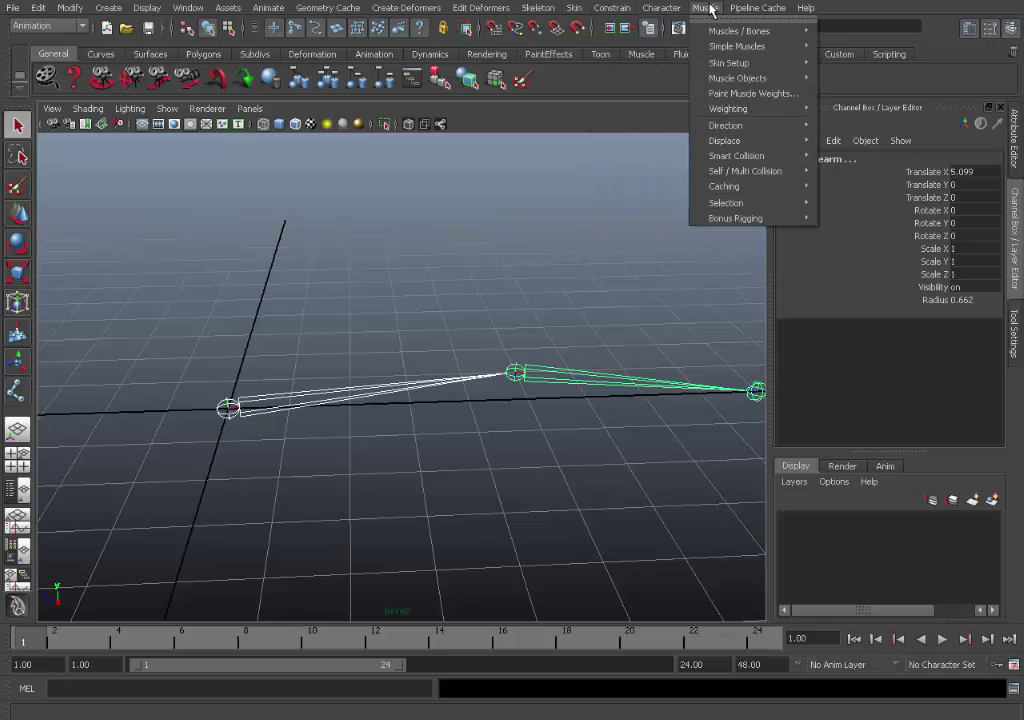
pyautogui.moveTo(745, 33)
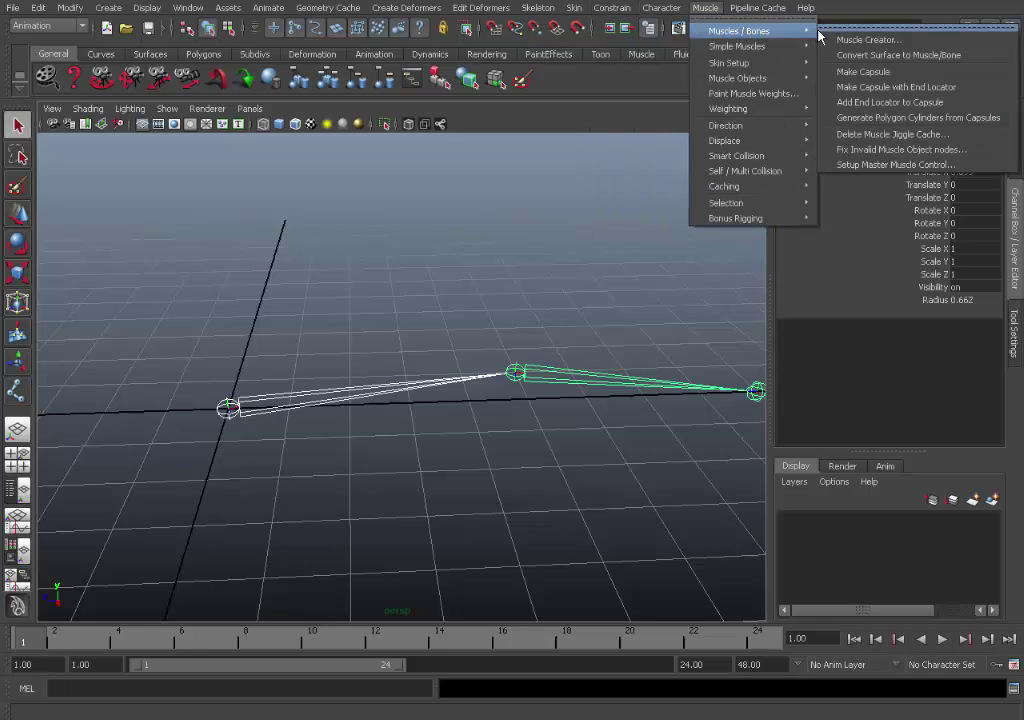
pyautogui.click(864, 57)
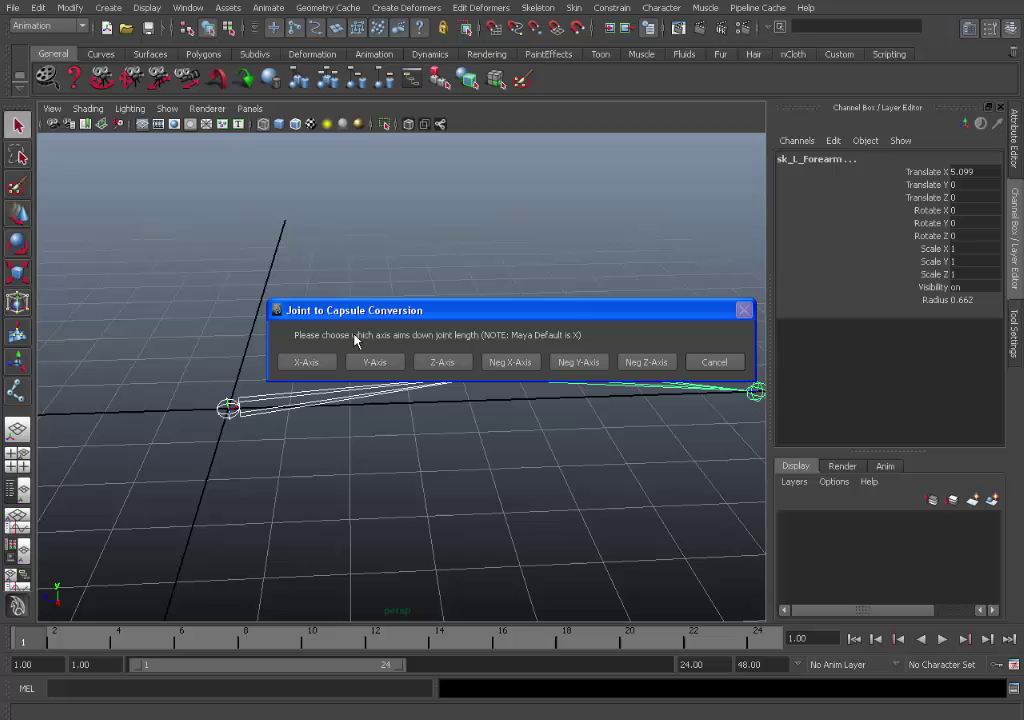
pyautogui.click(307, 362)
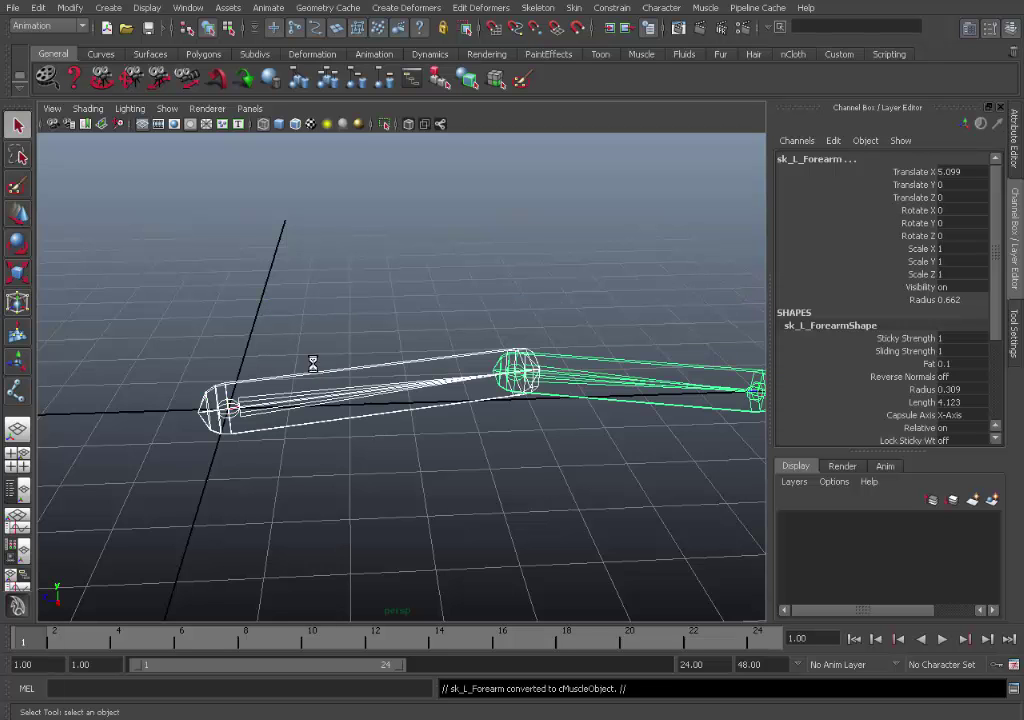
pyautogui.click(468, 300)
# Step: Display the new arm capsules as shaded surfaces in the perspective view
pyautogui.keyDown('alt'); pyautogui.moveTo(571, 299); pyautogui.dragTo(373, 319); pyautogui.keyUp('alt')
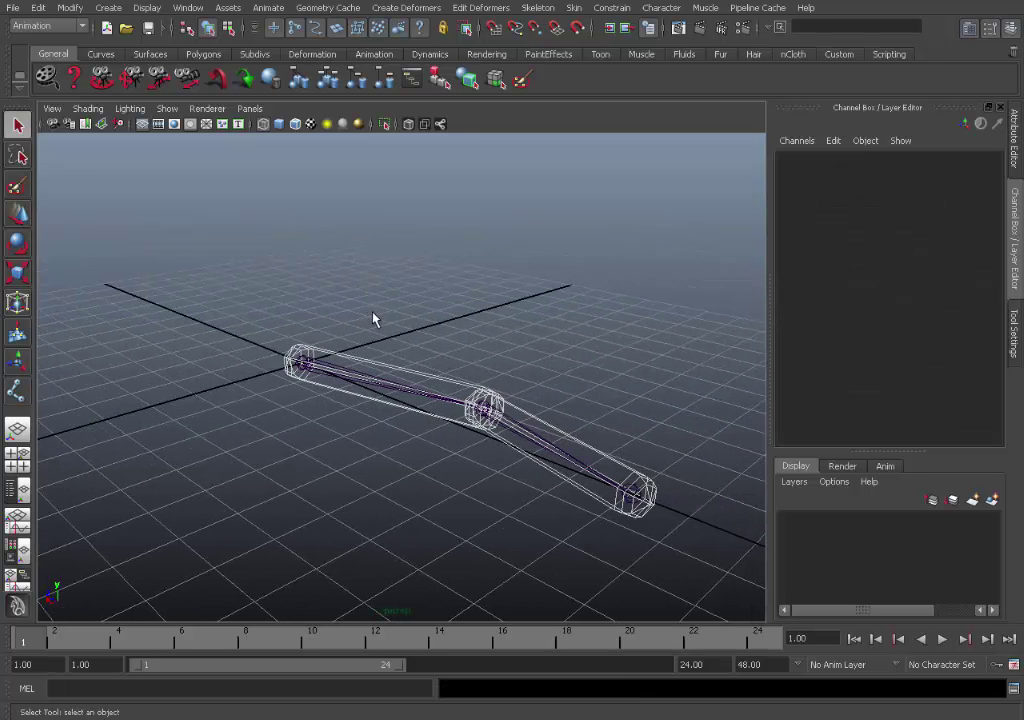
pyautogui.press('5')
pyautogui.keyDown('alt'); pyautogui.moveTo(434, 359); pyautogui.dragTo(481, 413, button='right'); pyautogui.keyUp('alt')
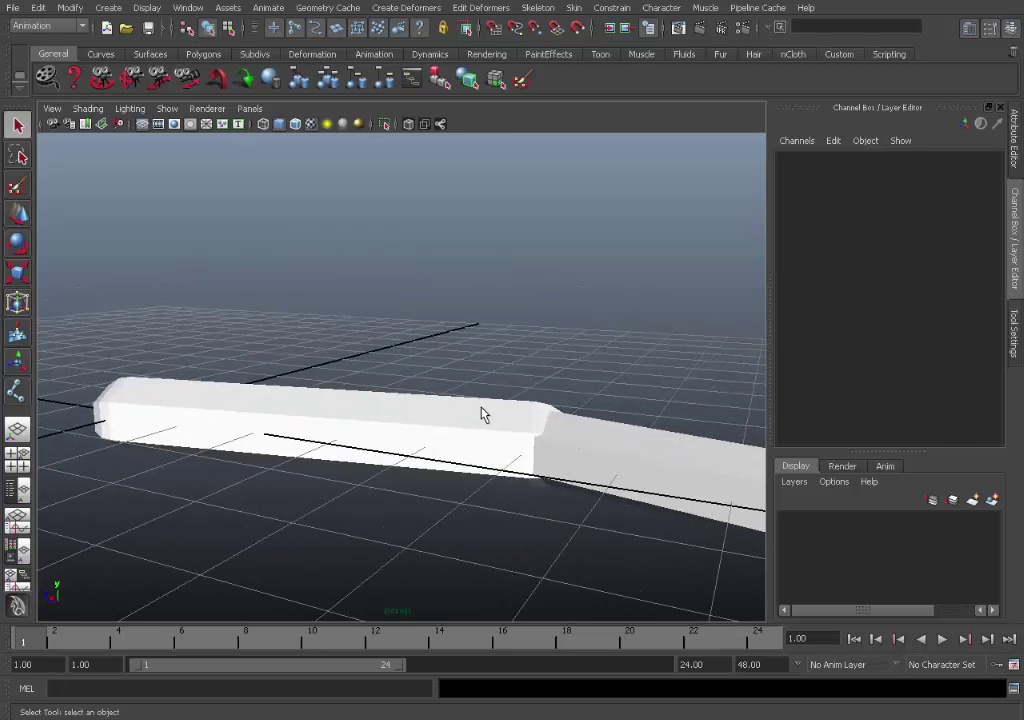
# Step: Select the shoulder capsule and set its shape radius to 0.02
pyautogui.click(481, 413)
pyautogui.keyDown('alt'); pyautogui.moveTo(560, 400); pyautogui.dragTo(450, 389, button='right'); pyautogui.keyUp('alt')
pyautogui.keyDown('alt'); pyautogui.moveTo(450, 389); pyautogui.dragTo(384, 354); pyautogui.keyUp('alt')
pyautogui.keyDown('alt'); pyautogui.moveTo(384, 354); pyautogui.dragTo(633, 331, button='right'); pyautogui.keyUp('alt')
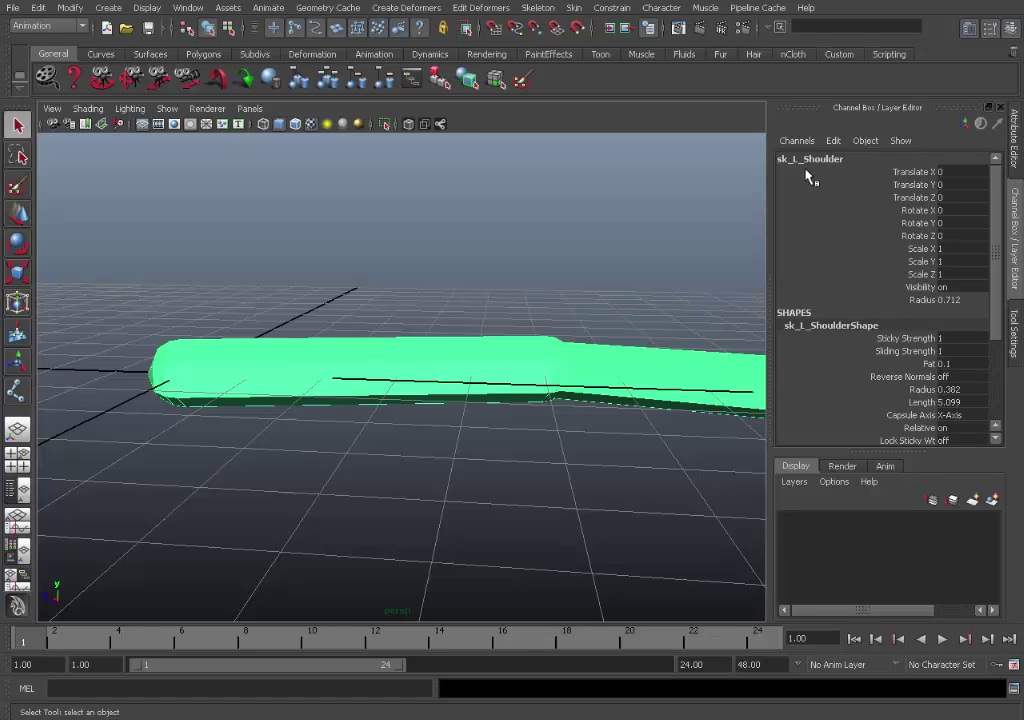
pyautogui.scroll(-2, 859, 229)
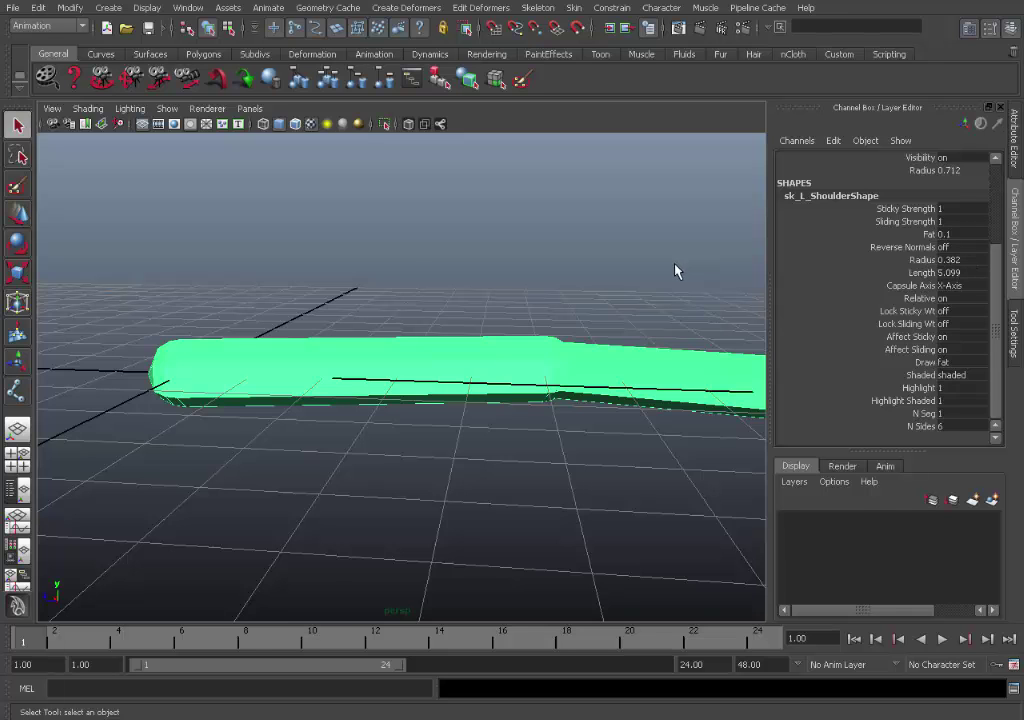
pyautogui.keyDown('alt'); pyautogui.moveTo(676, 271); pyautogui.dragTo(428, 349); pyautogui.keyUp('alt')
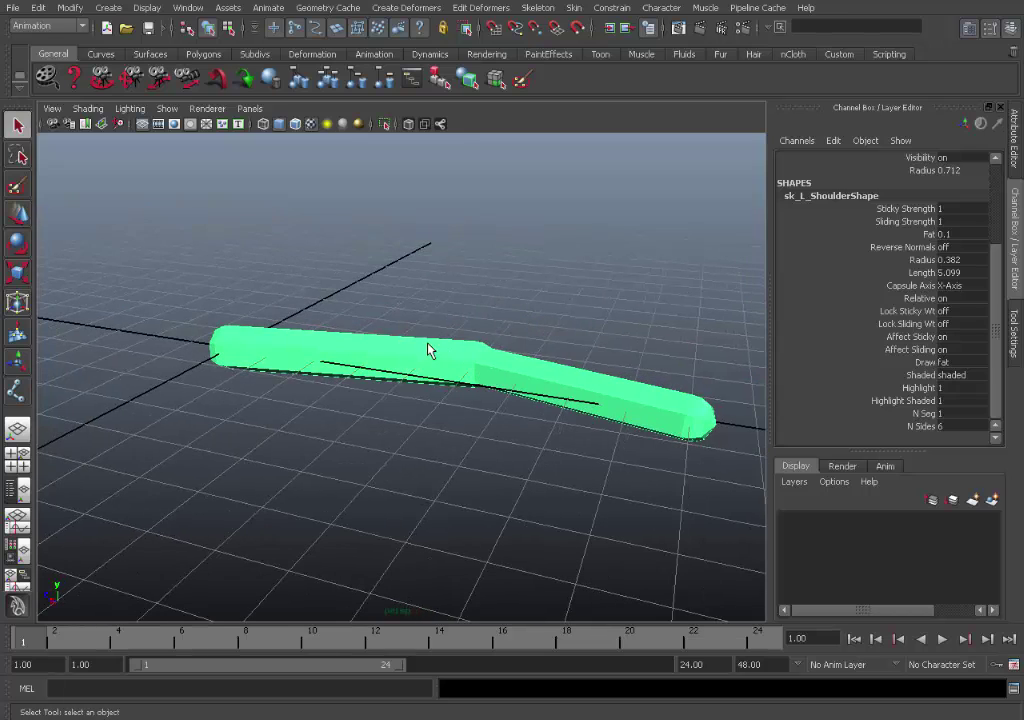
pyautogui.doubleClick(962, 259)
pyautogui.write('.')
pyautogui.write('.02')
pyautogui.press('Return')
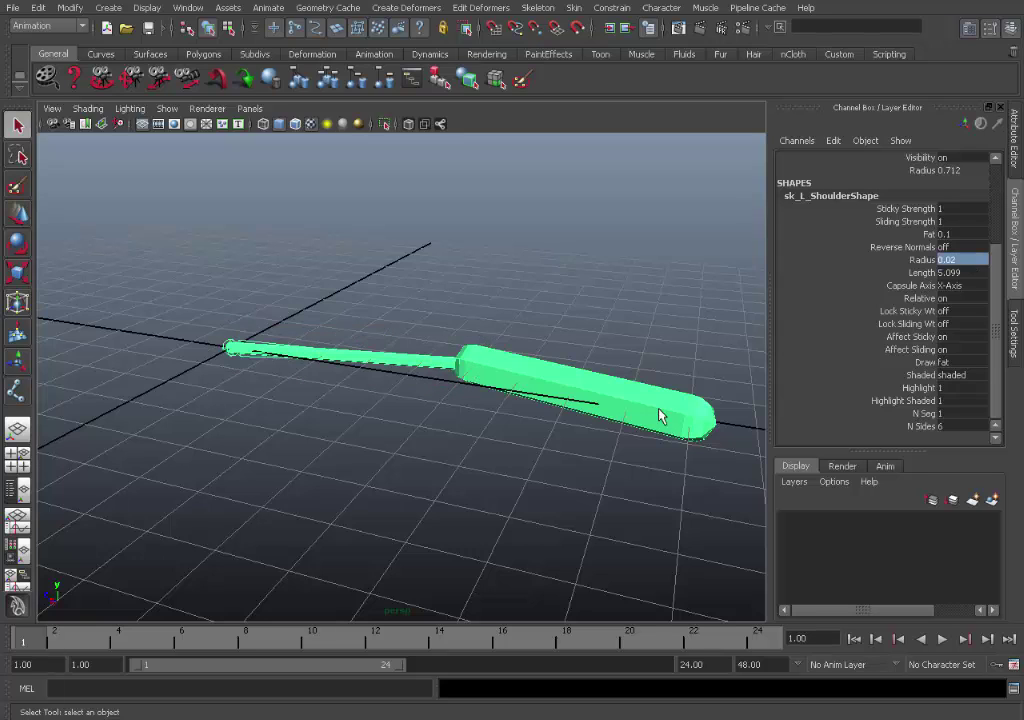
# Step: Set the forearm capsule's shape radius to 0.02 and clear the selection
pyautogui.click(663, 413)
pyautogui.doubleClick(958, 259)
pyautogui.press('BackSpace')
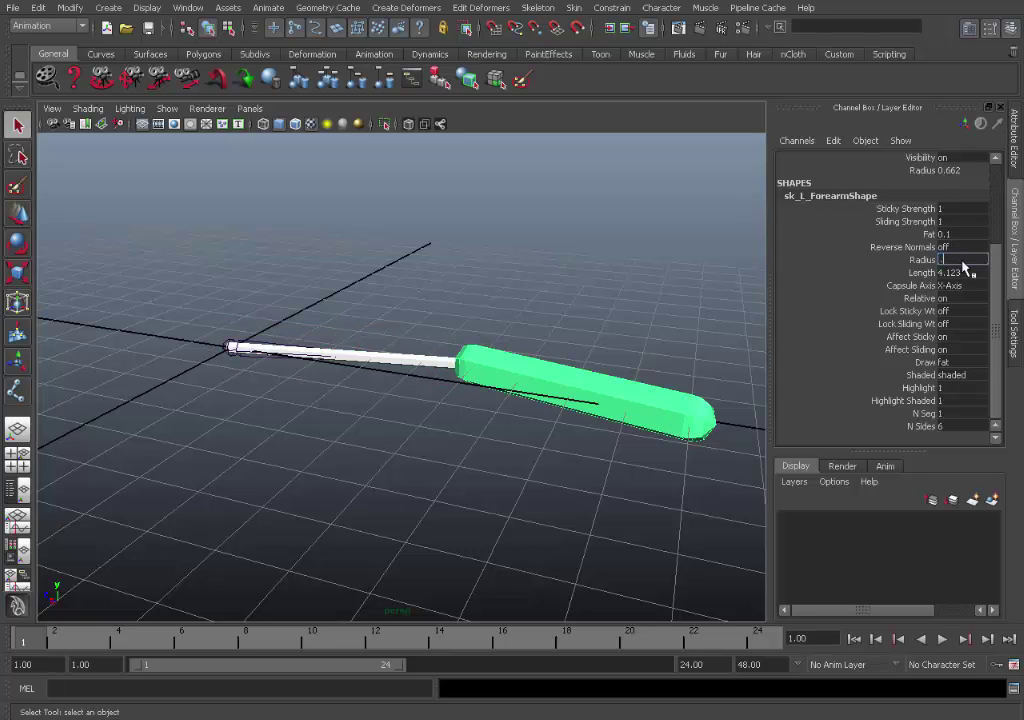
pyautogui.write('.02')
pyautogui.press('Return')
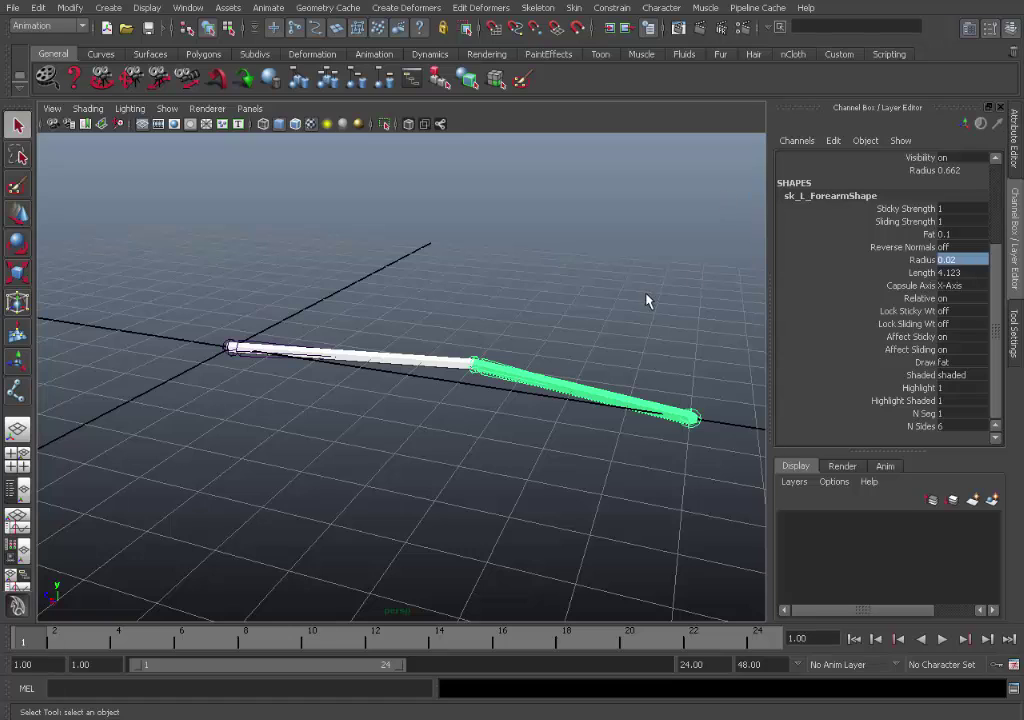
pyautogui.click(455, 310)
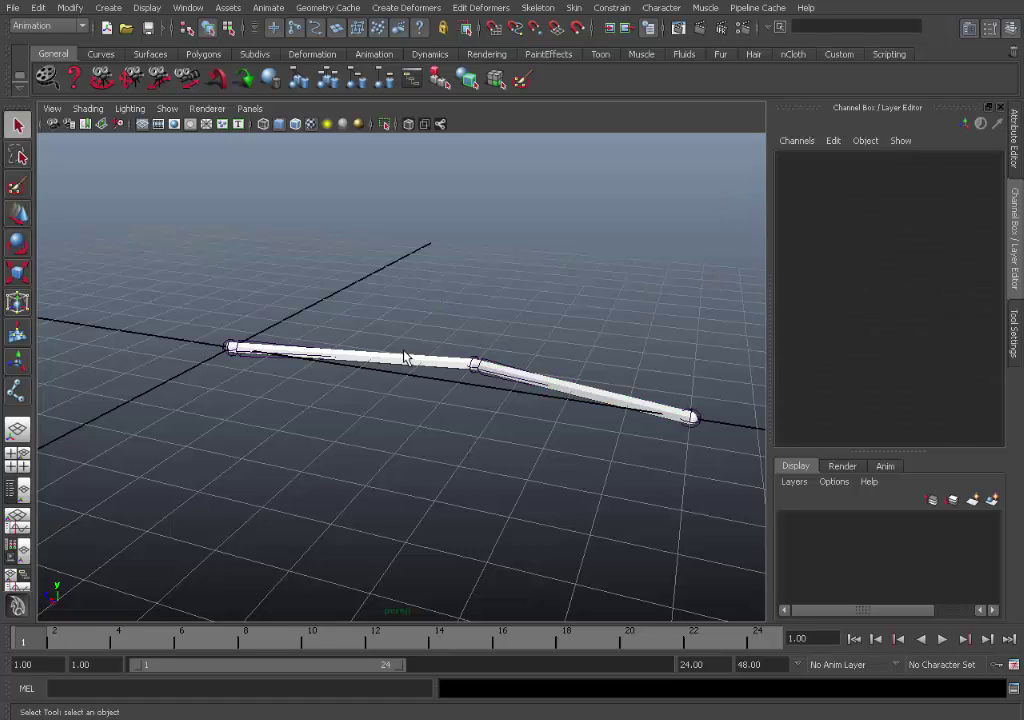
# Step: Try Neg X-Axis as the shoulder capsule's Capsule Axis, inspect its direction and restore it to X-Axis
pyautogui.click(405, 356)
pyautogui.scroll(-2, 955, 401)
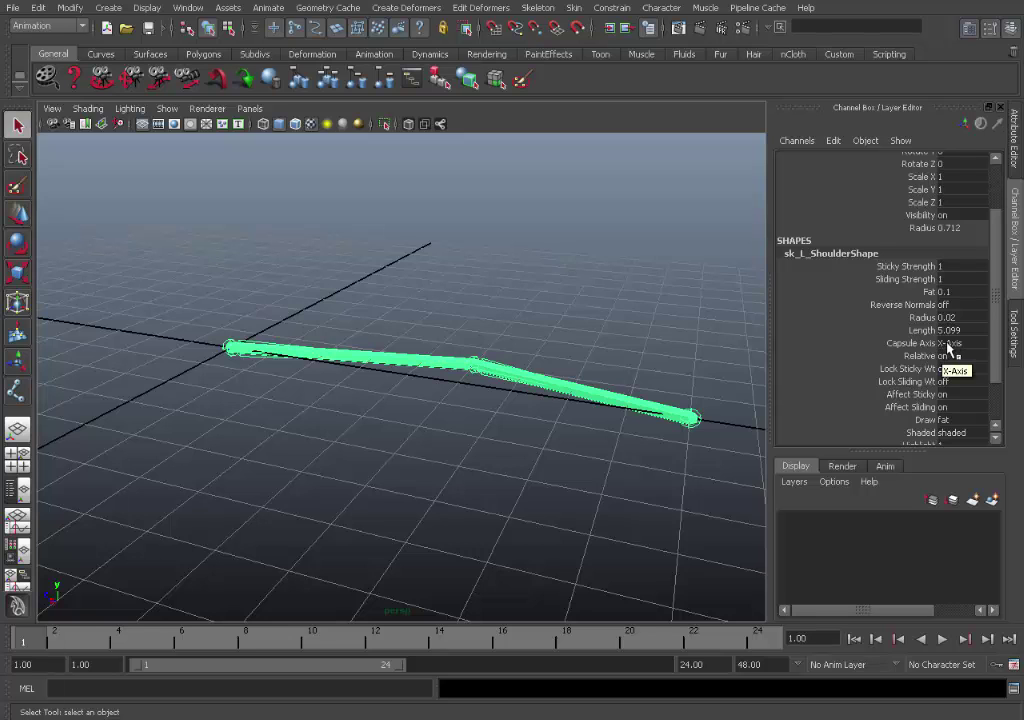
pyautogui.click(946, 345)
pyautogui.click(976, 403)
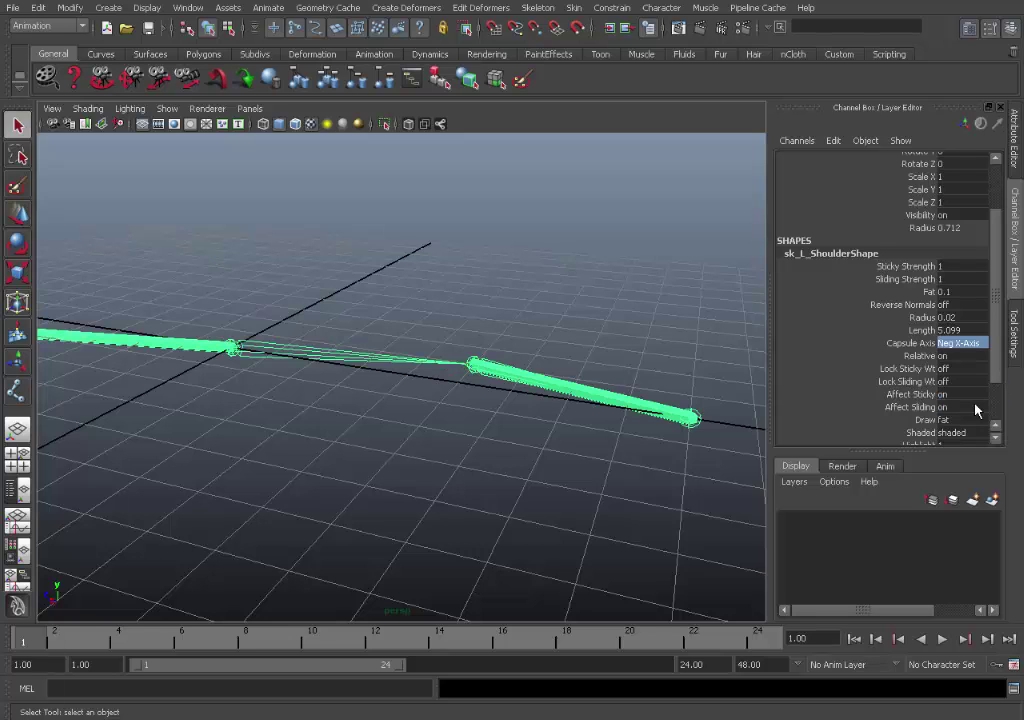
pyautogui.keyDown('alt'); pyautogui.moveTo(610, 280); pyautogui.dragTo(598, 312); pyautogui.keyUp('alt')
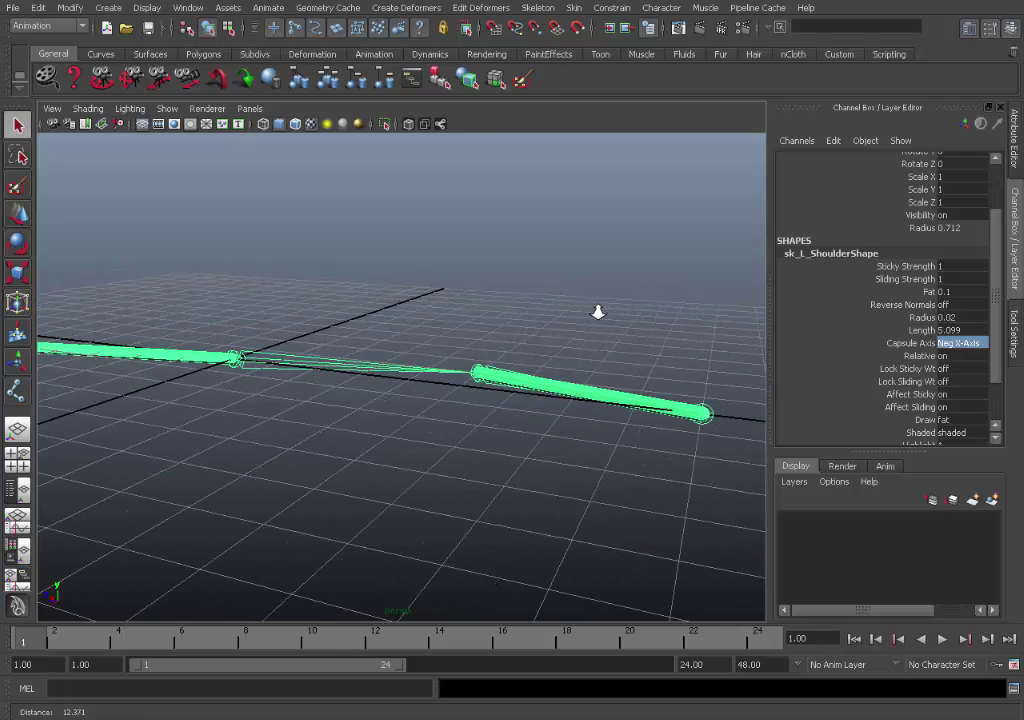
pyautogui.click(960, 343)
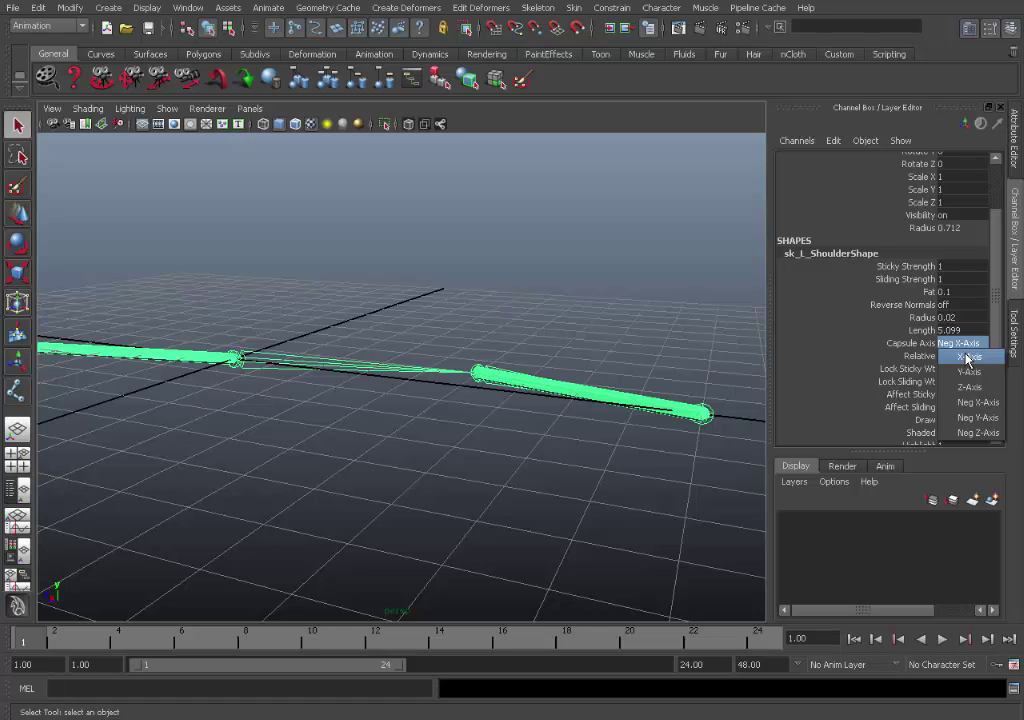
pyautogui.click(967, 358)
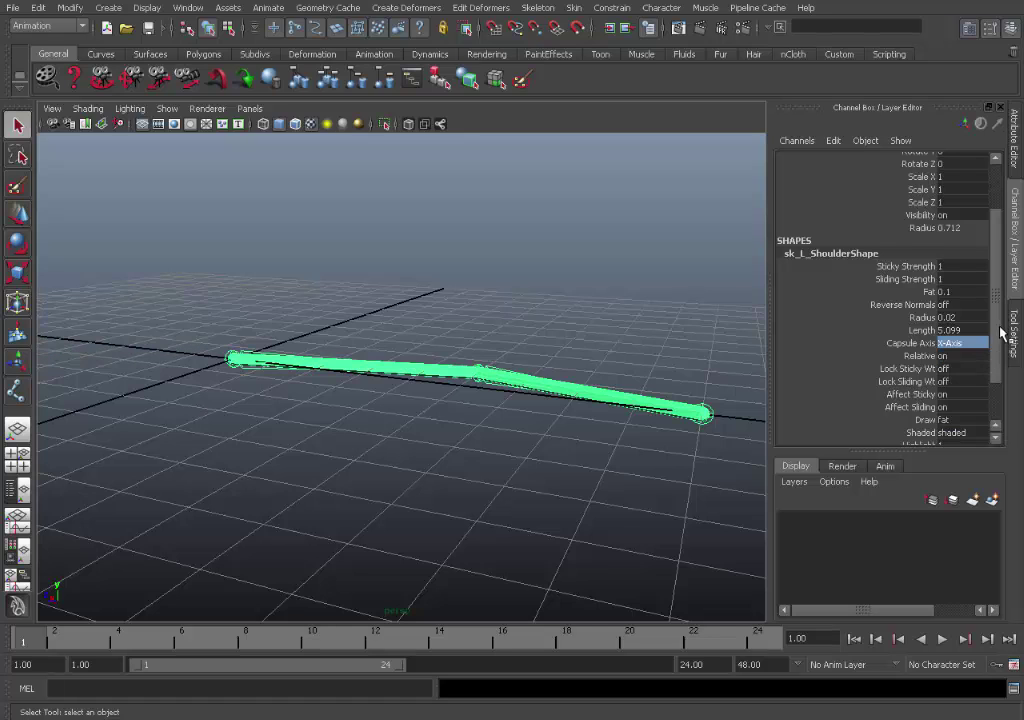
# Step: Try the wireframe-only and wireframe-and-shaded display modes on the shoulder capsule, restore shaded and clear the selection
pyautogui.scroll(-2, 900, 330)
pyautogui.click(958, 376)
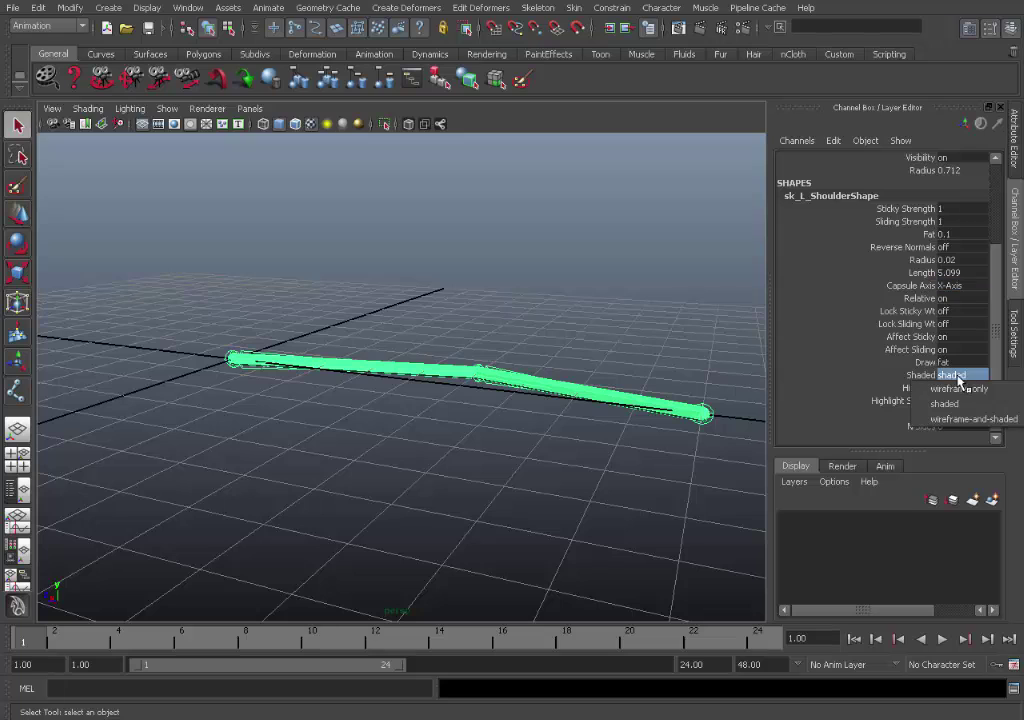
pyautogui.click(965, 393)
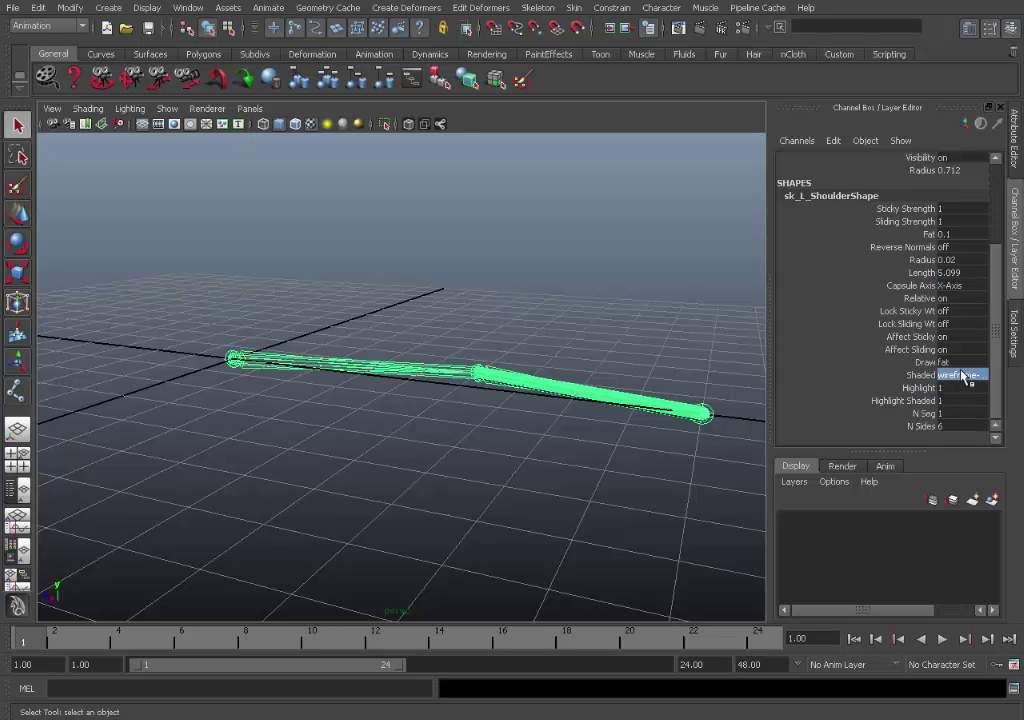
pyautogui.click(965, 376)
pyautogui.click(982, 411)
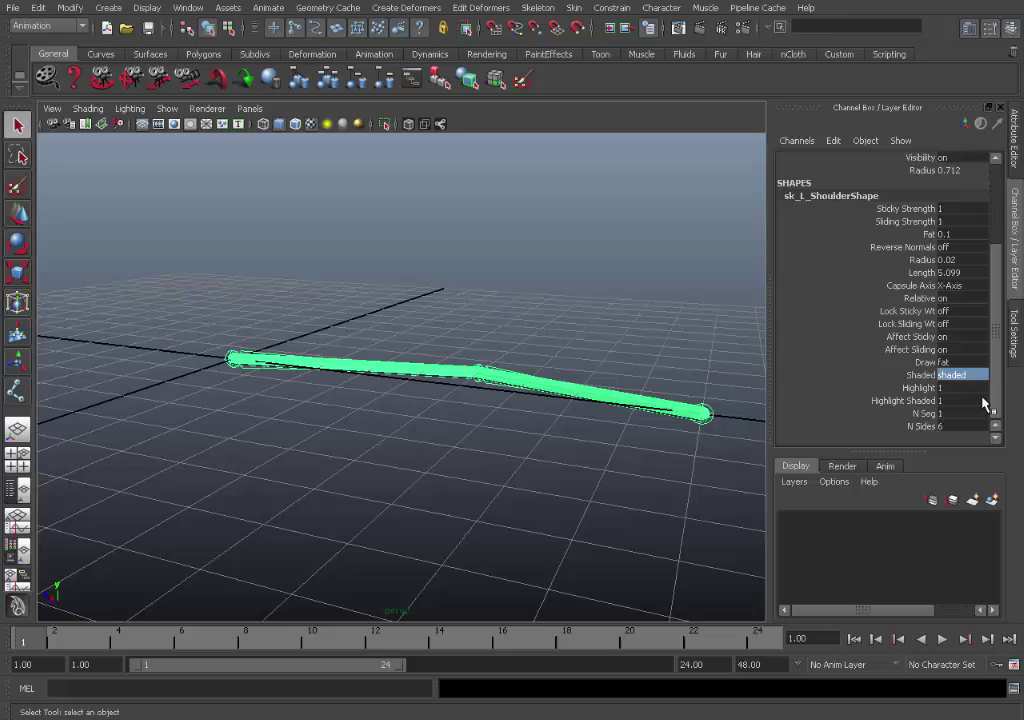
pyautogui.click(968, 378)
pyautogui.click(971, 420)
pyautogui.click(967, 378)
pyautogui.click(968, 400)
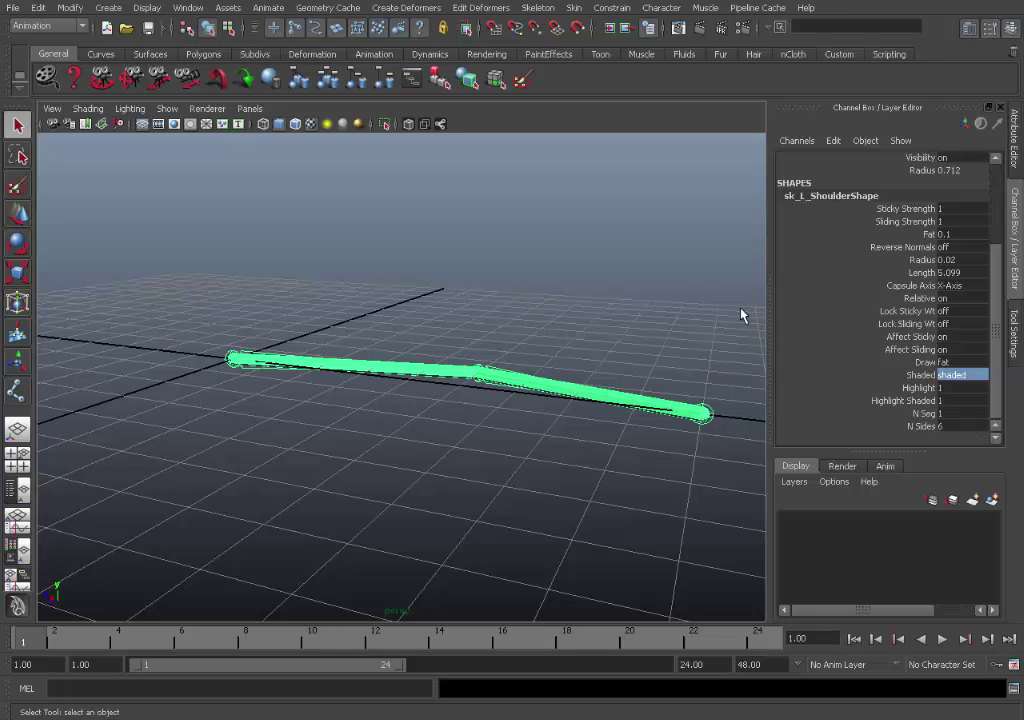
pyautogui.click(620, 273)
pyautogui.keyDown('alt'); pyautogui.moveTo(620, 273); pyautogui.dragTo(676, 344); pyautogui.keyUp('alt')
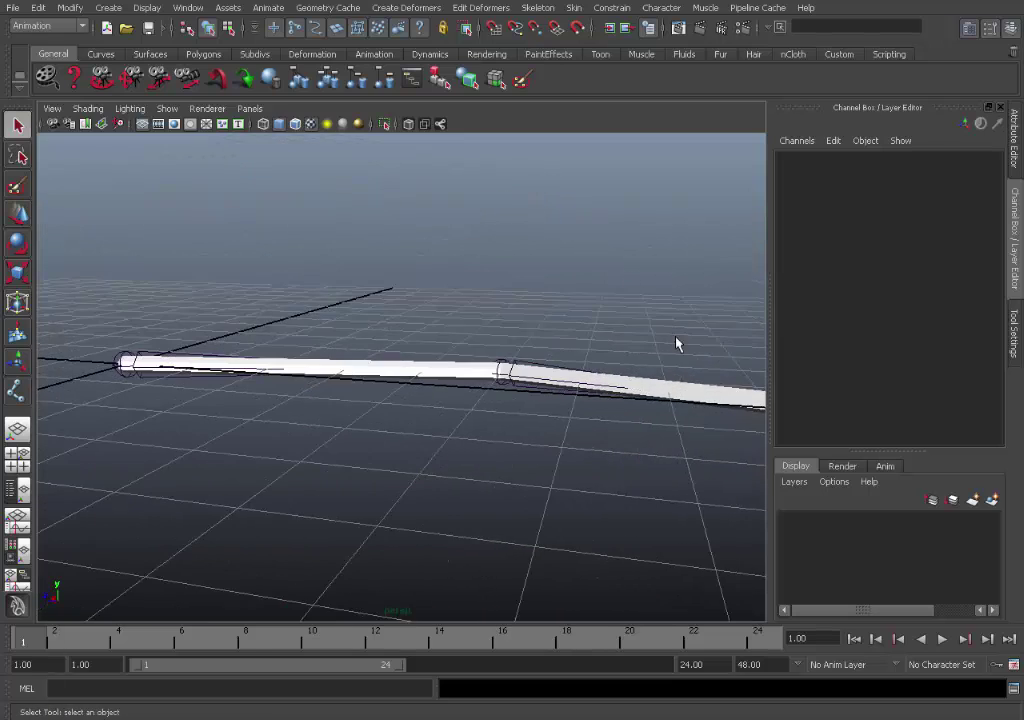
pyautogui.keyDown('alt'); pyautogui.moveTo(676, 344); pyautogui.dragTo(530, 326, button='right'); pyautogui.keyUp('alt')
pyautogui.keyDown('alt'); pyautogui.moveTo(530, 326); pyautogui.dragTo(510, 338); pyautogui.keyUp('alt')
pyautogui.keyDown('alt'); pyautogui.moveTo(510, 338); pyautogui.dragTo(556, 388, button='middle'); pyautogui.keyUp('alt')
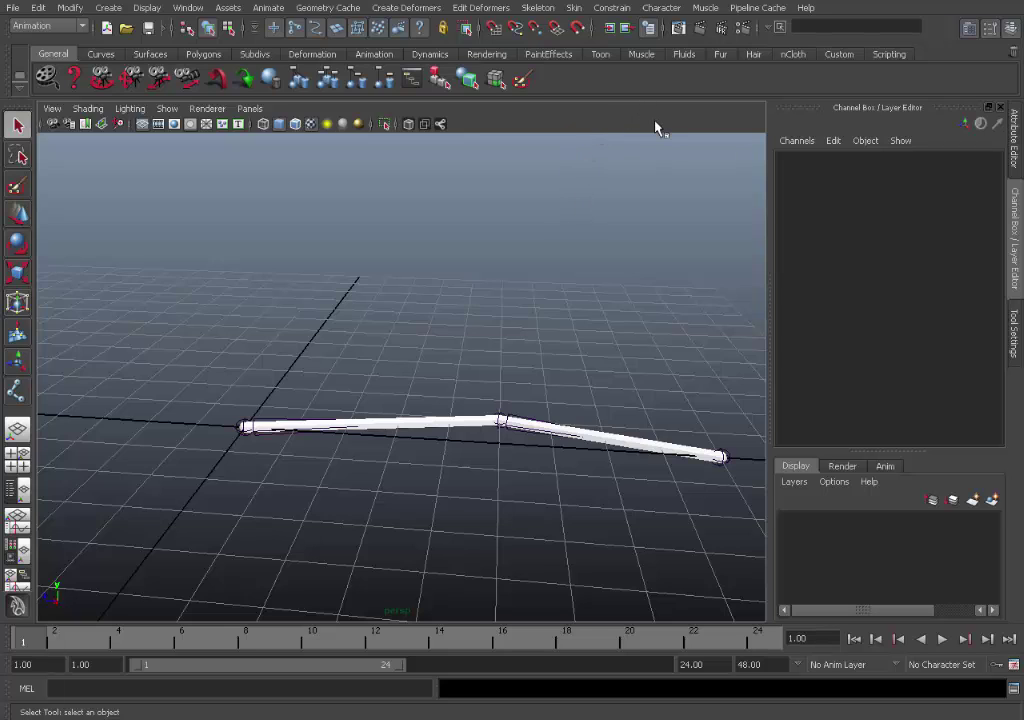
pyautogui.click(643, 56)
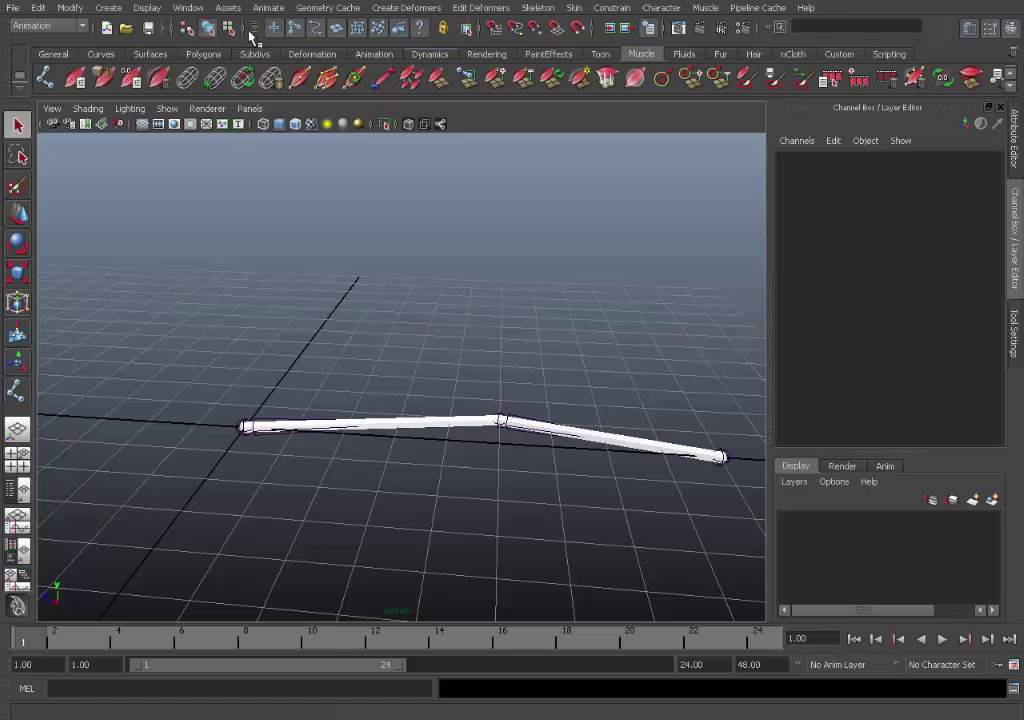
pyautogui.click(74, 82)
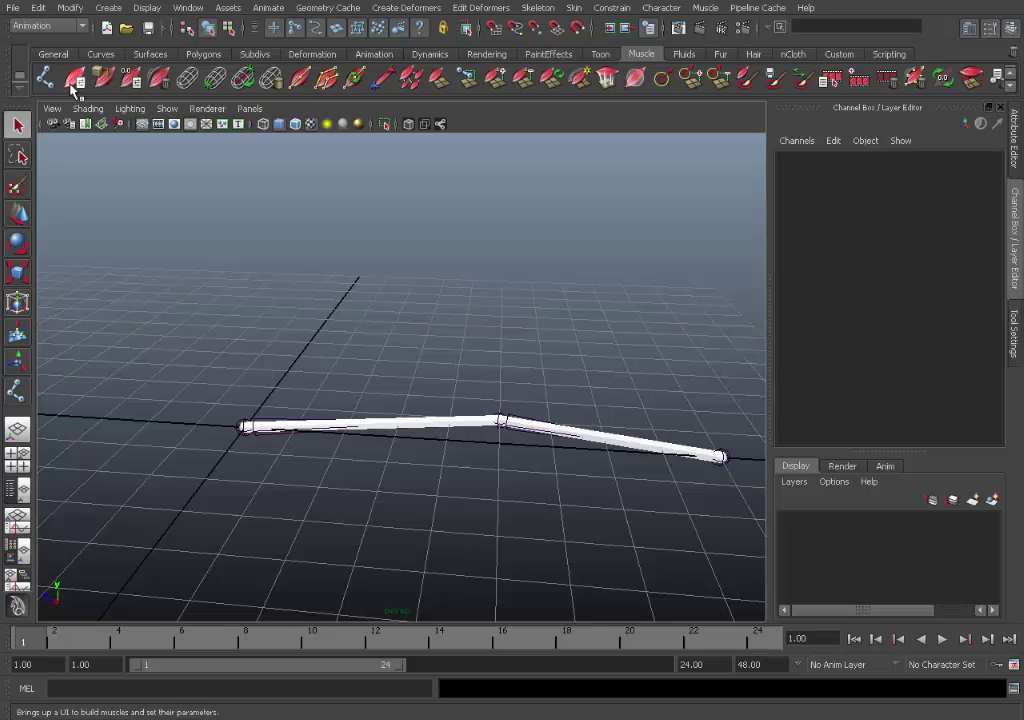
pyautogui.moveTo(630, 132); pyautogui.dragTo(569, 130)
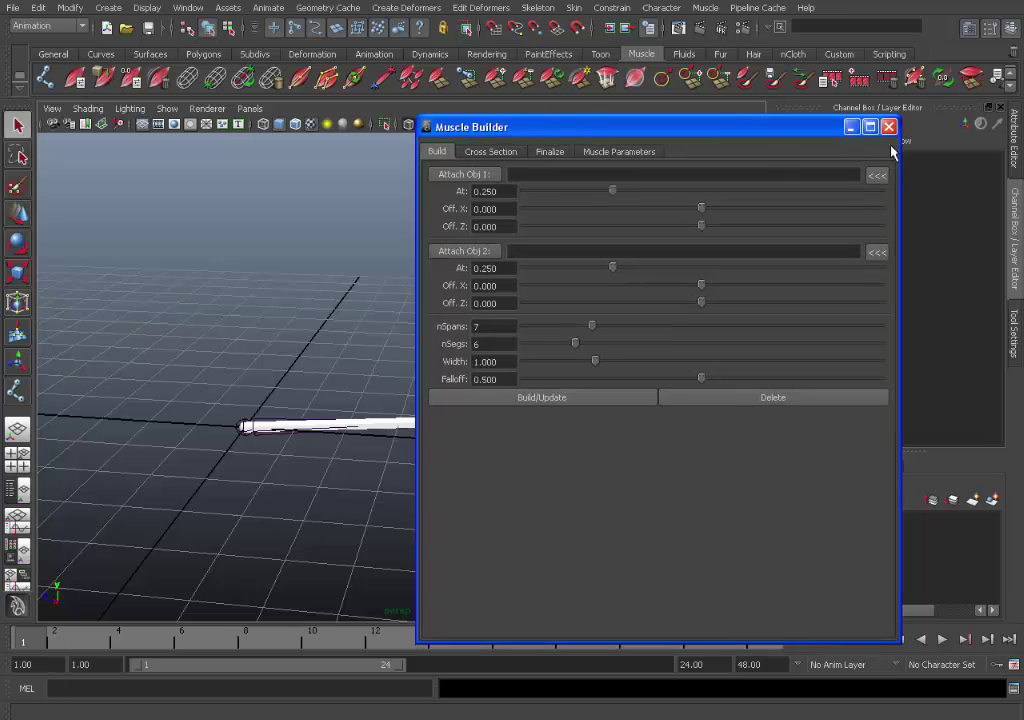
pyautogui.click(888, 127)
# Step: Open the Muscle Builder for simple muscles and arrange its window and the view so the upper arm capsule remains accessible
pyautogui.click(706, 8)
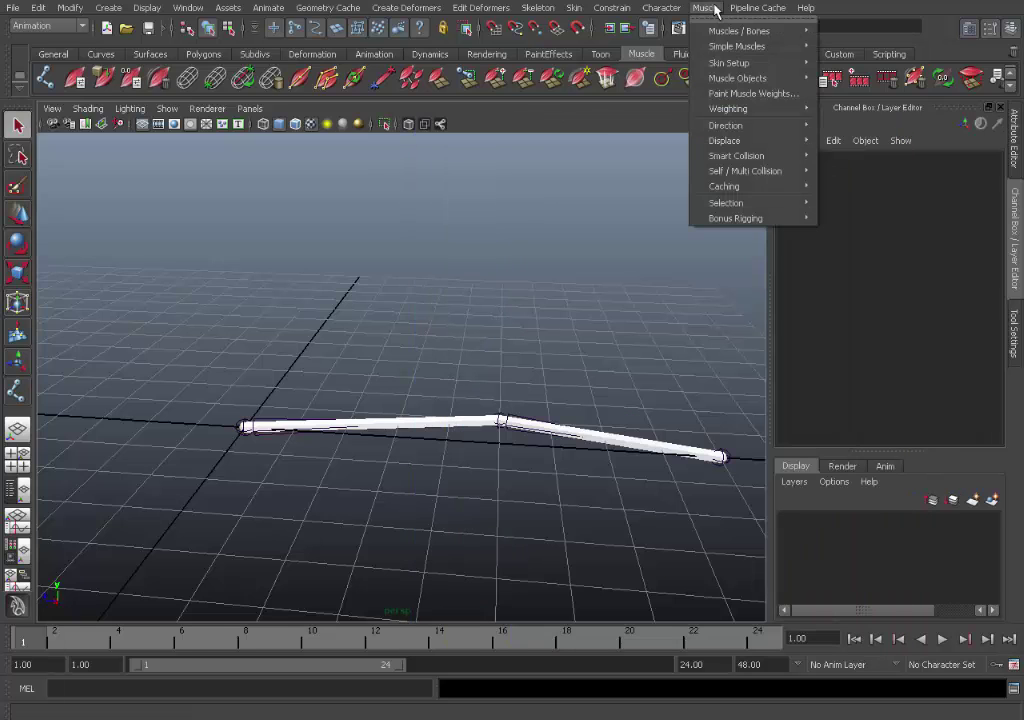
pyautogui.moveTo(795, 48)
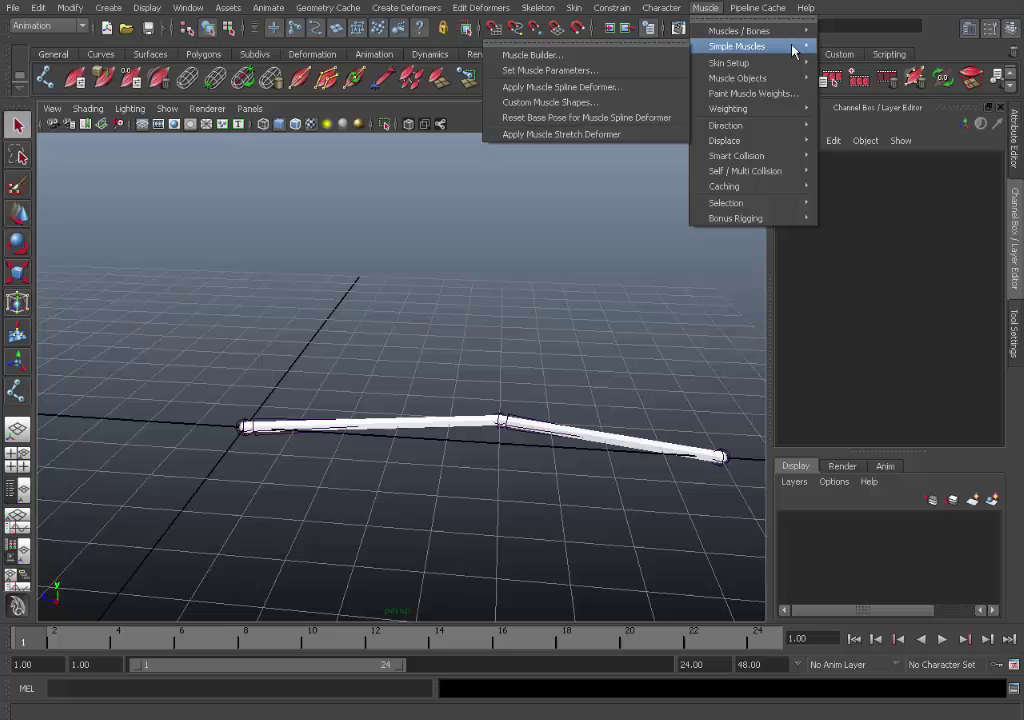
pyautogui.click(663, 55)
pyautogui.moveTo(603, 125); pyautogui.dragTo(747, 97)
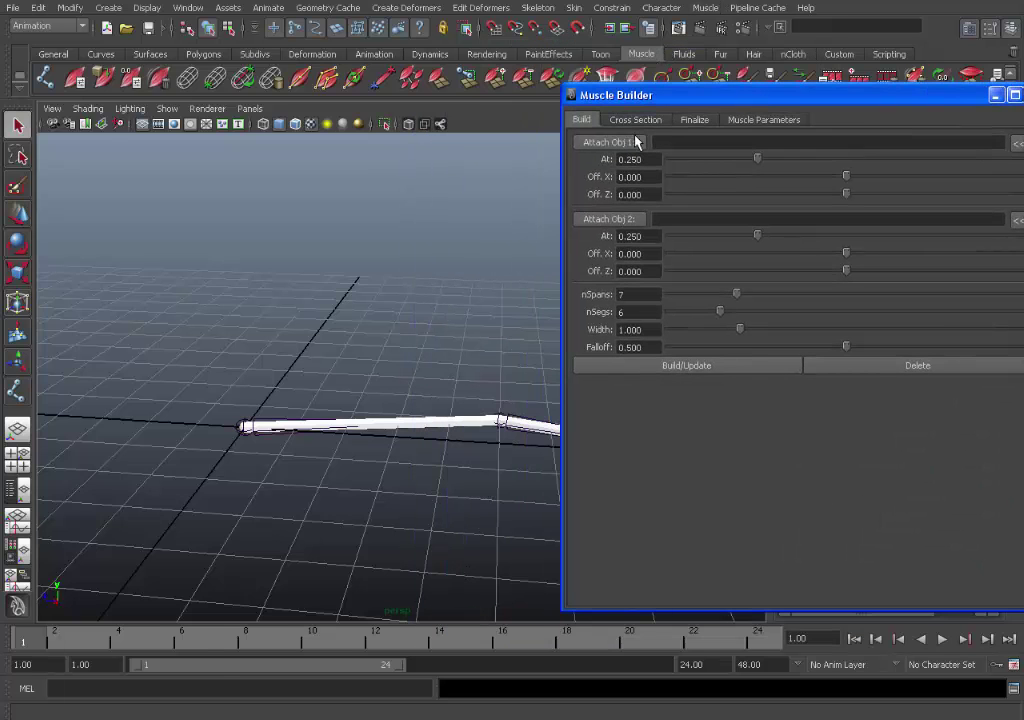
pyautogui.keyDown('alt'); pyautogui.moveTo(544, 288); pyautogui.dragTo(411, 226, button='middle'); pyautogui.keyUp('alt')
pyautogui.keyDown('alt'); pyautogui.moveTo(411, 226); pyautogui.dragTo(546, 311, button='right'); pyautogui.keyUp('alt')
pyautogui.keyDown('alt'); pyautogui.moveTo(411, 283); pyautogui.dragTo(327, 350, button='middle'); pyautogui.keyUp('alt')
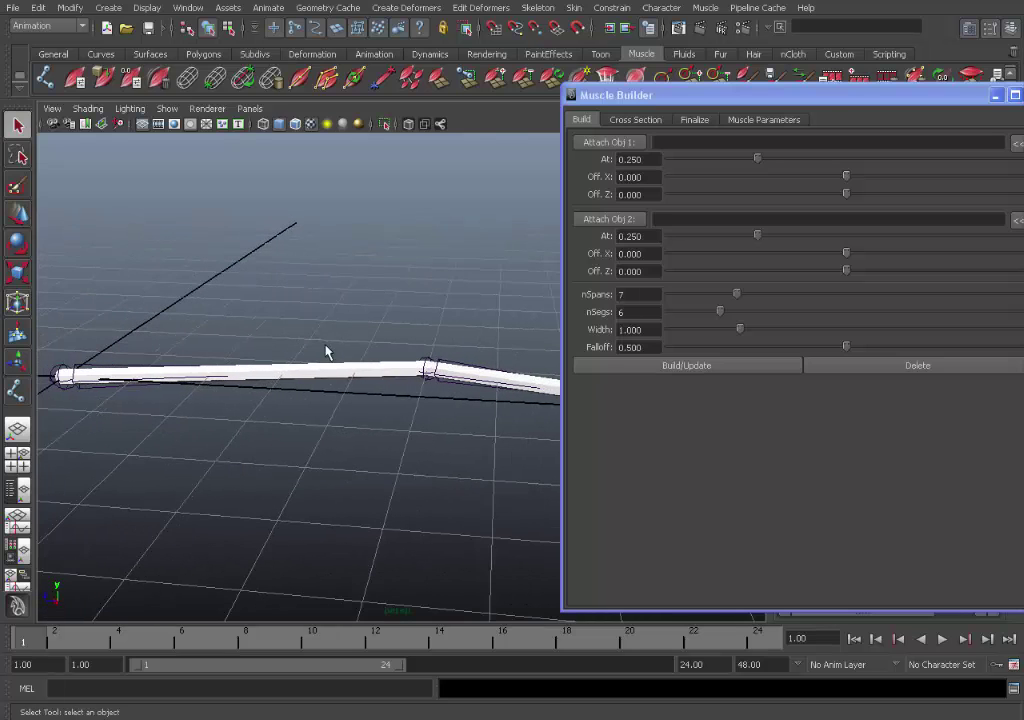
pyautogui.keyDown('alt'); pyautogui.moveTo(373, 288); pyautogui.dragTo(437, 294, button='middle'); pyautogui.keyUp('alt')
pyautogui.keyDown('alt'); pyautogui.moveTo(317, 316); pyautogui.dragTo(283, 315); pyautogui.keyUp('alt')
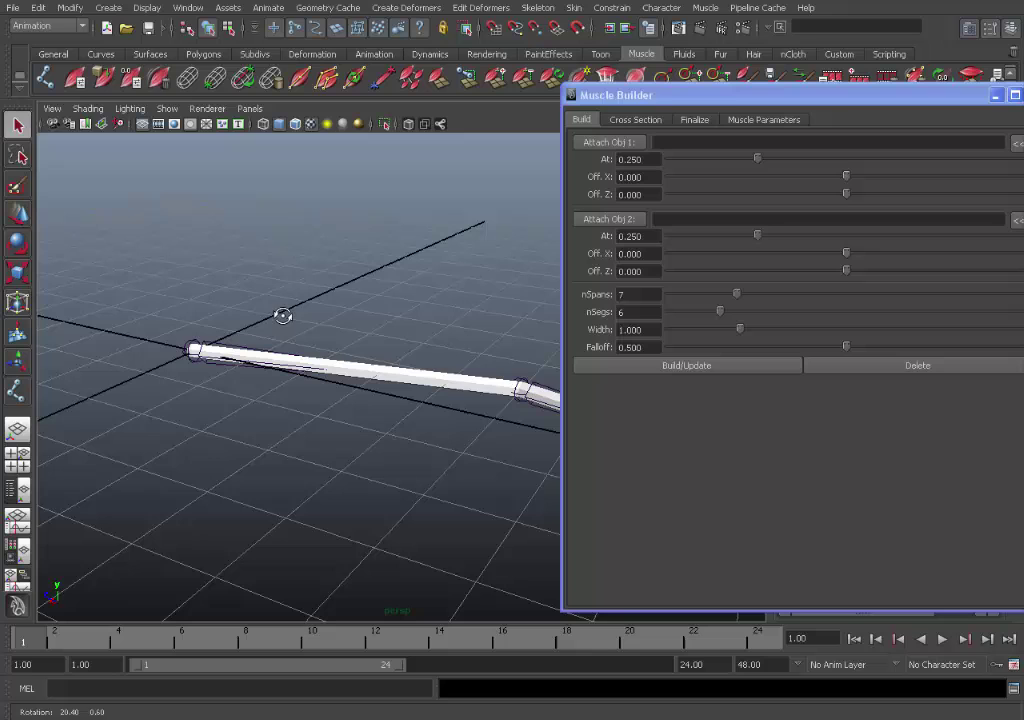
pyautogui.moveTo(672, 99); pyautogui.dragTo(627, 99)
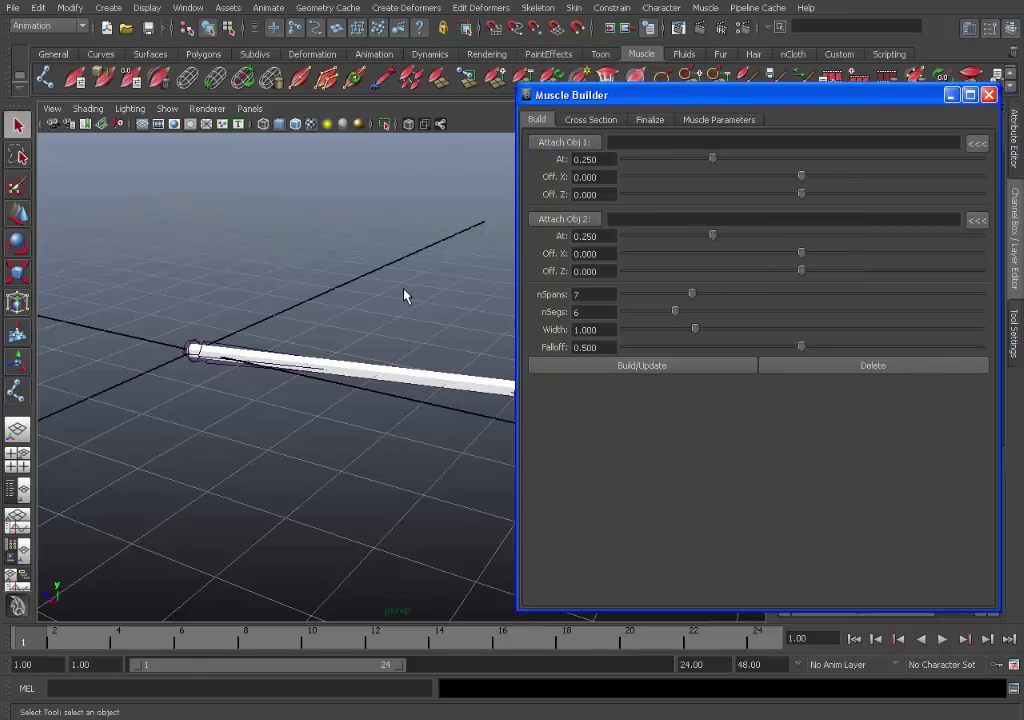
# Step: Assign the upper arm capsule sk_L_Shoulder as the muscle's Attach Obj 1
pyautogui.keyDown('alt'); pyautogui.moveTo(437, 298); pyautogui.dragTo(407, 300, button='middle'); pyautogui.keyUp('alt')
pyautogui.keyDown('alt'); pyautogui.moveTo(407, 300); pyautogui.dragTo(388, 371, button='right'); pyautogui.keyUp('alt')
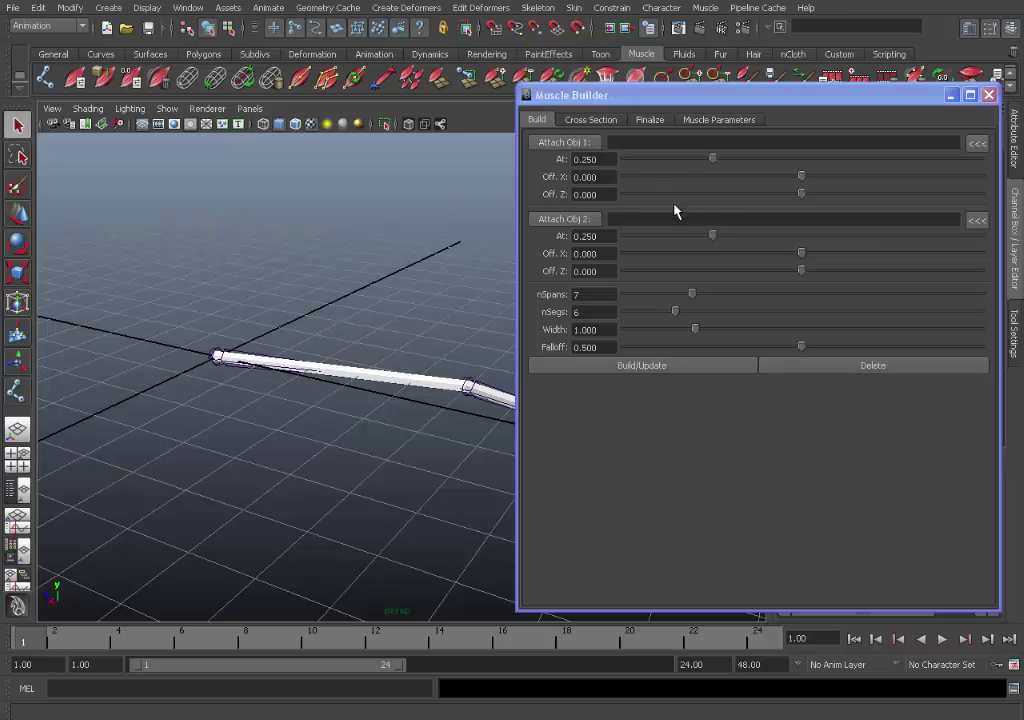
pyautogui.keyDown('alt'); pyautogui.moveTo(370, 320); pyautogui.dragTo(418, 347); pyautogui.keyUp('alt')
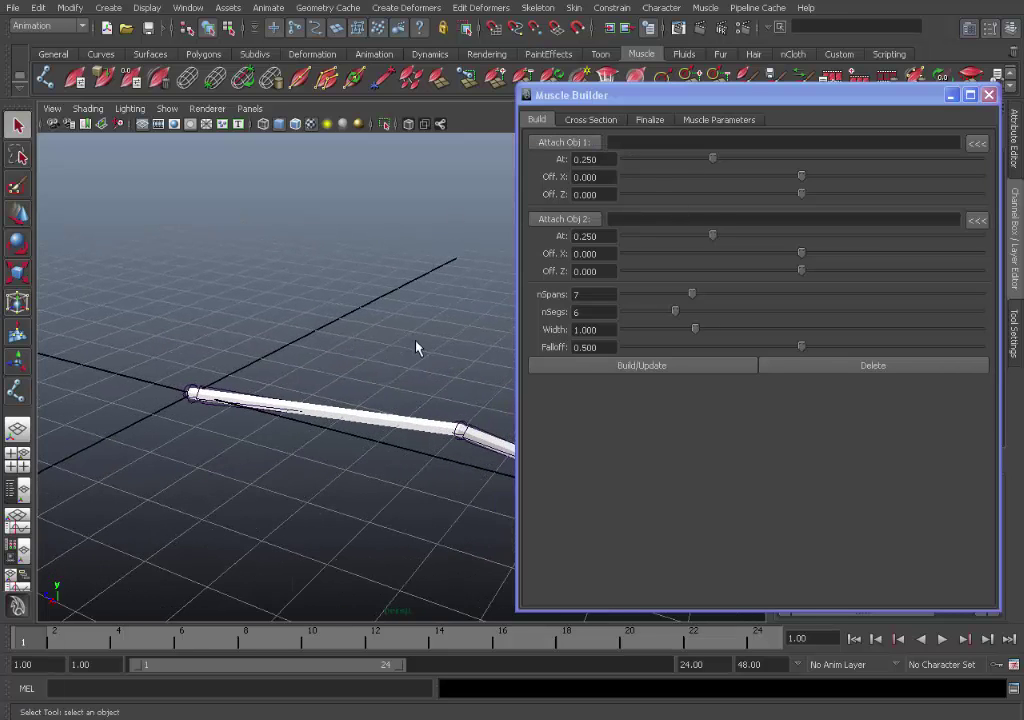
pyautogui.click(200, 394)
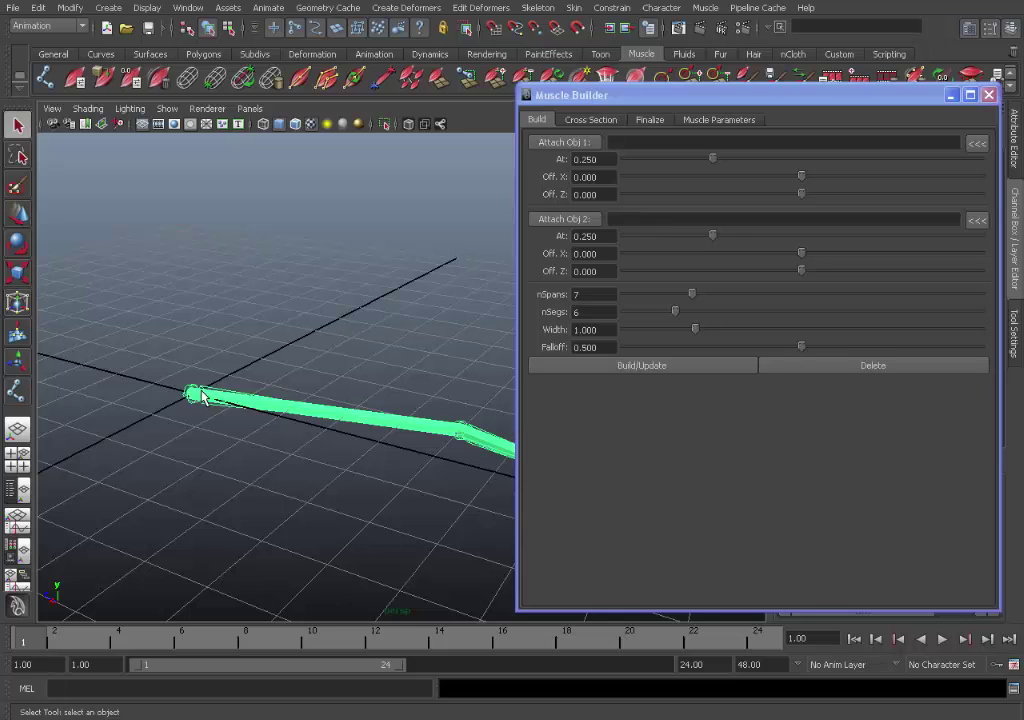
pyautogui.click(977, 145)
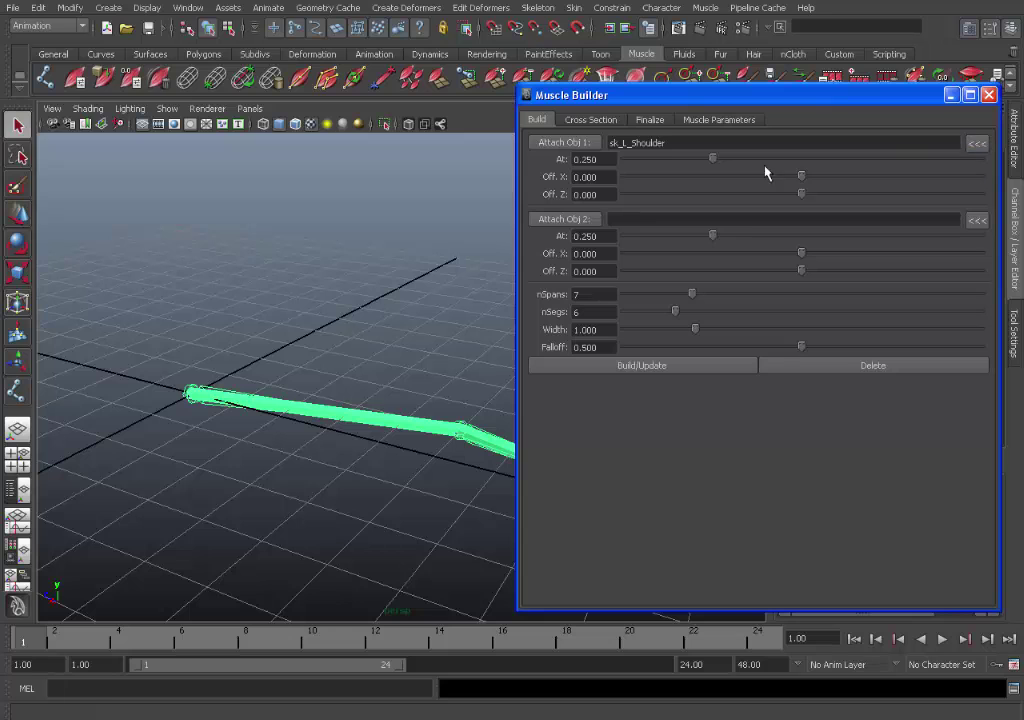
# Step: Assign the forearm capsule sk_L_Forearm as the muscle's Attach Obj 2
pyautogui.keyDown('alt'); pyautogui.moveTo(410, 300); pyautogui.dragTo(354, 275); pyautogui.keyUp('alt')
pyautogui.click(393, 402)
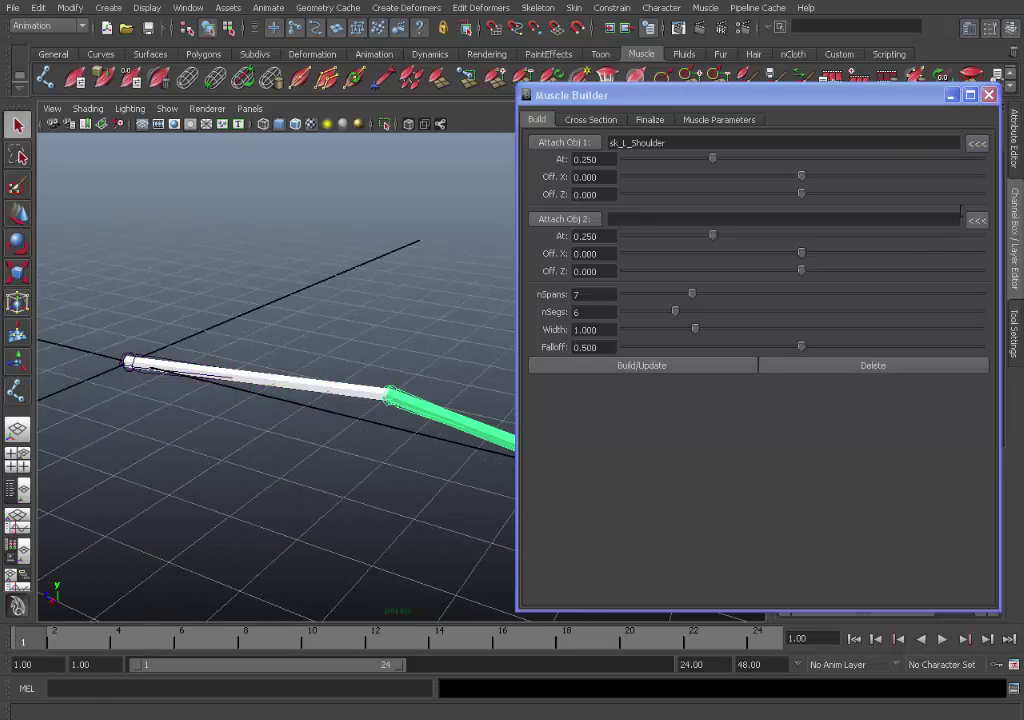
pyautogui.click(977, 222)
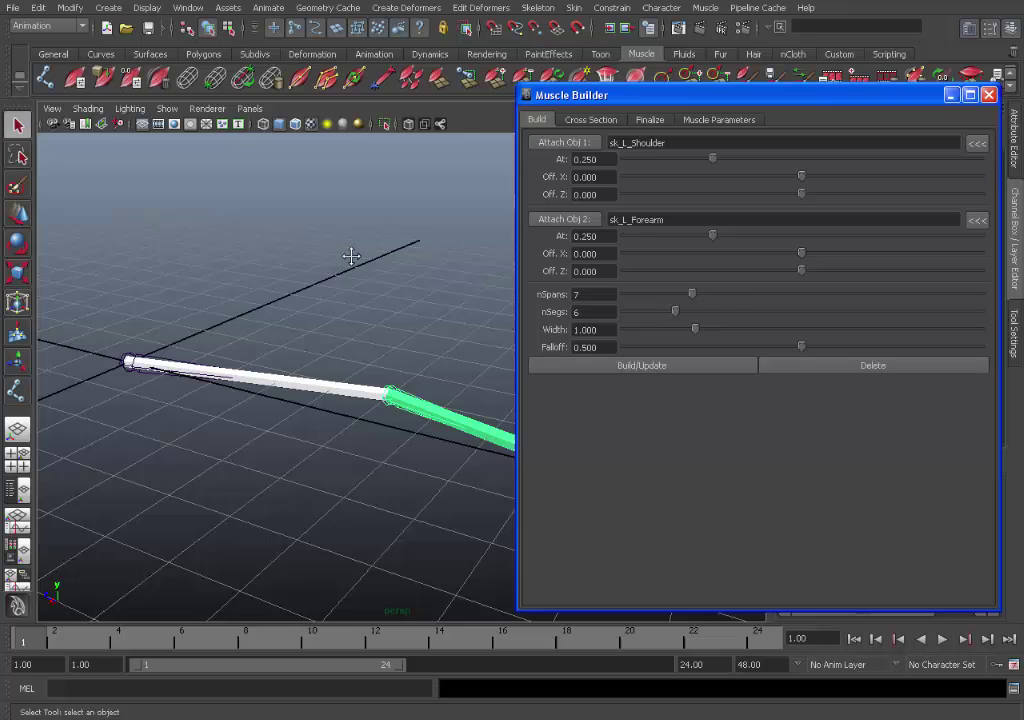
# Step: Build the muscle between the two attached capsules with the default 7 spans, 6 segments, 1.000 width and 0.500 falloff
pyautogui.keyDown('alt'); pyautogui.moveTo(350, 254); pyautogui.dragTo(379, 262, button='middle'); pyautogui.keyUp('alt')
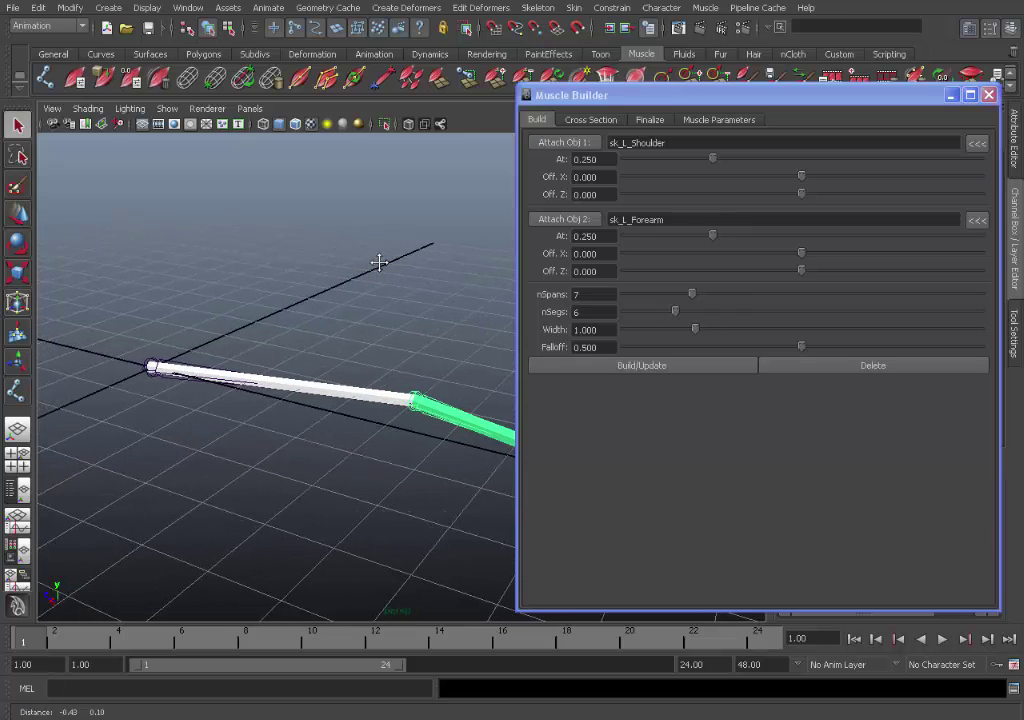
pyautogui.click(590, 294)
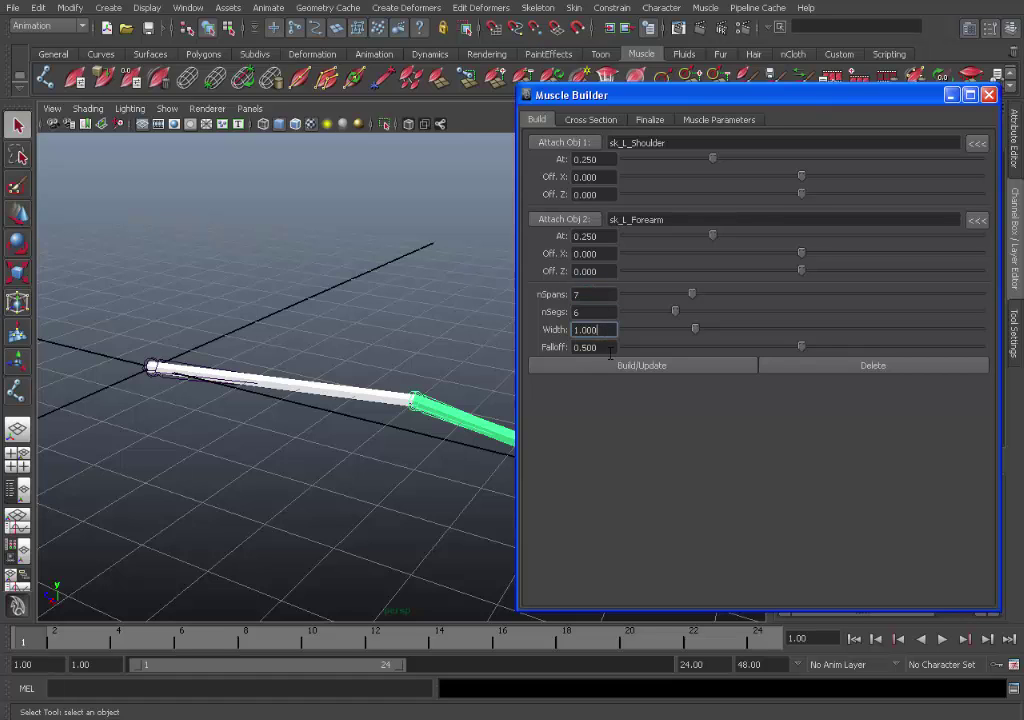
pyautogui.click(609, 341)
pyautogui.click(603, 297)
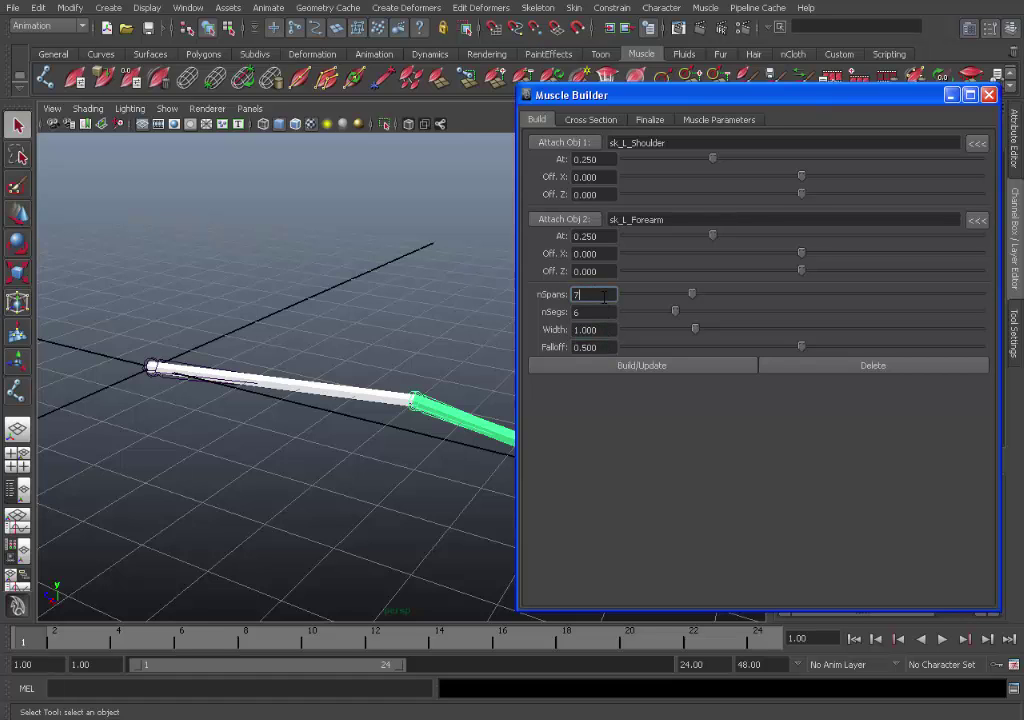
pyautogui.click(628, 366)
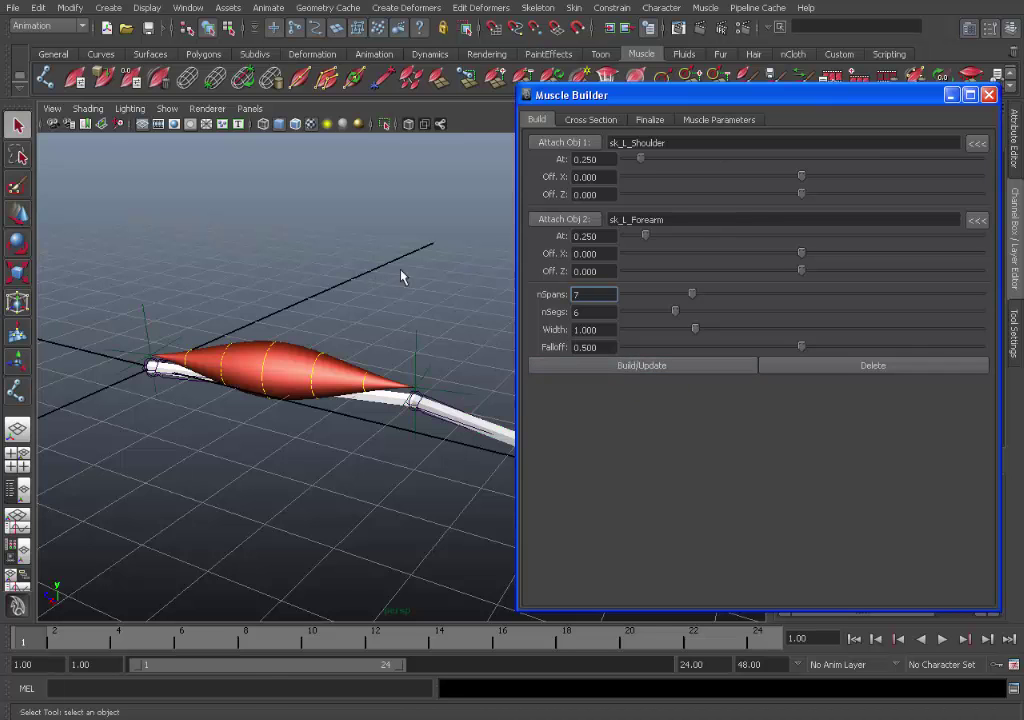
# Step: Inspect the built muscle from several angles, check its surface's channels and bring the Muscle Builder window back
pyautogui.keyDown('alt'); pyautogui.moveTo(405, 274); pyautogui.dragTo(258, 267); pyautogui.keyUp('alt')
pyautogui.scroll(3, 258, 267)
pyautogui.keyDown('alt'); pyautogui.moveTo(268, 351); pyautogui.dragTo(251, 327); pyautogui.keyUp('alt')
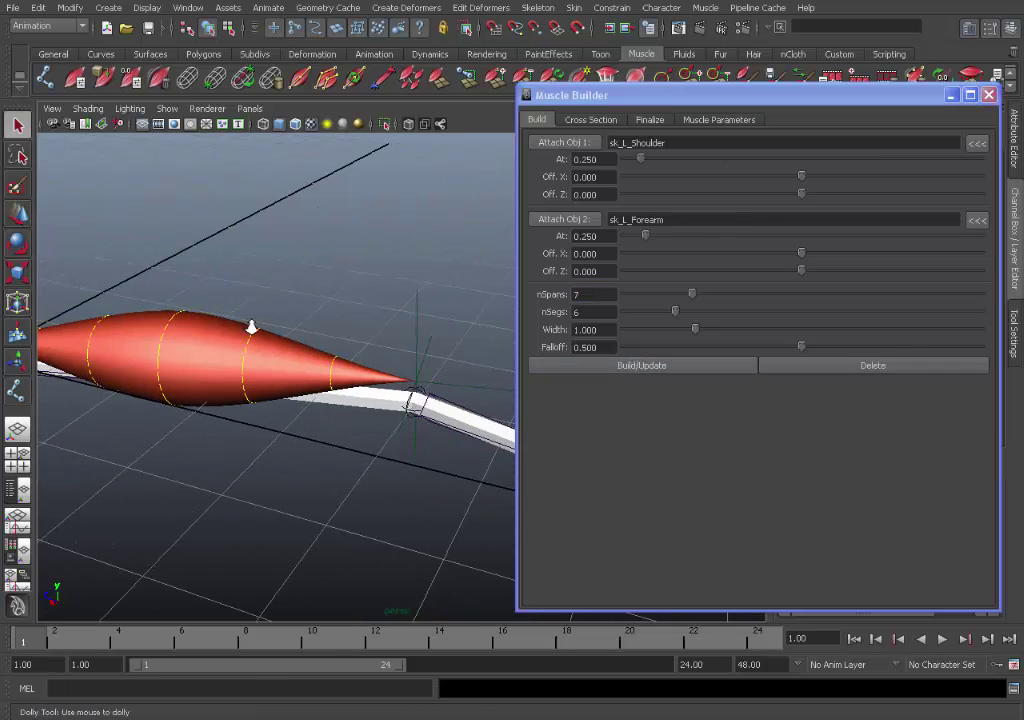
pyautogui.keyDown('alt'); pyautogui.moveTo(251, 327); pyautogui.dragTo(224, 317, button='right'); pyautogui.keyUp('alt')
pyautogui.keyDown('alt'); pyautogui.moveTo(252, 306); pyautogui.dragTo(274, 293, button='middle'); pyautogui.keyUp('alt')
pyautogui.keyDown('alt'); pyautogui.moveTo(274, 293); pyautogui.dragTo(228, 323, button='right'); pyautogui.keyUp('alt')
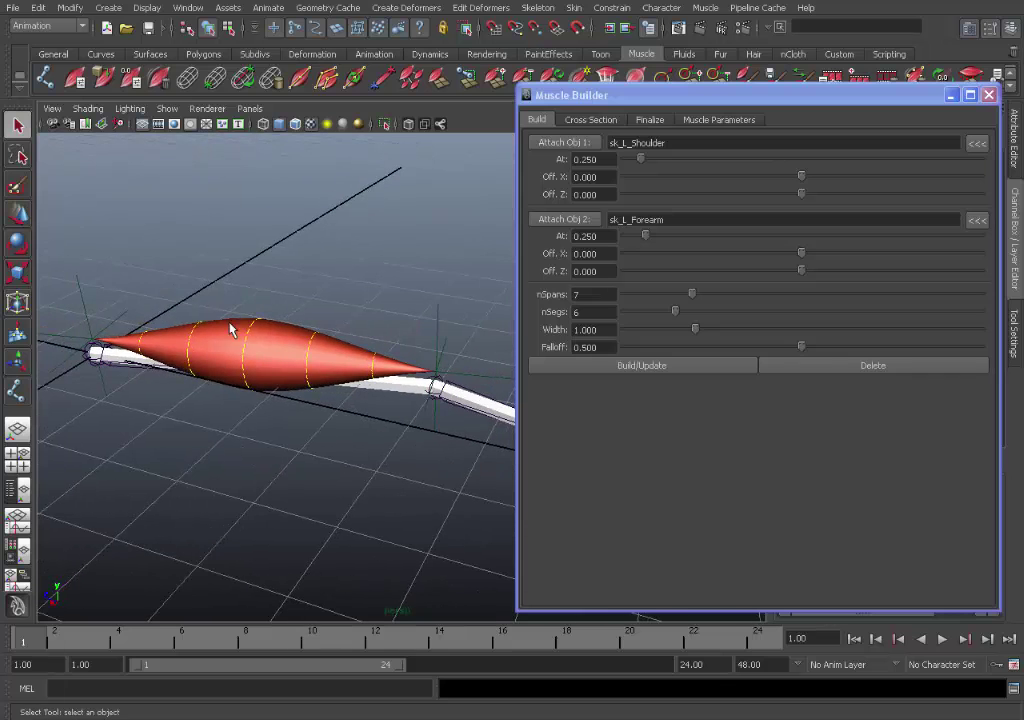
pyautogui.click(267, 341)
pyautogui.keyDown('alt'); pyautogui.moveTo(270, 338); pyautogui.dragTo(180, 300); pyautogui.keyUp('alt')
pyautogui.click(950, 96)
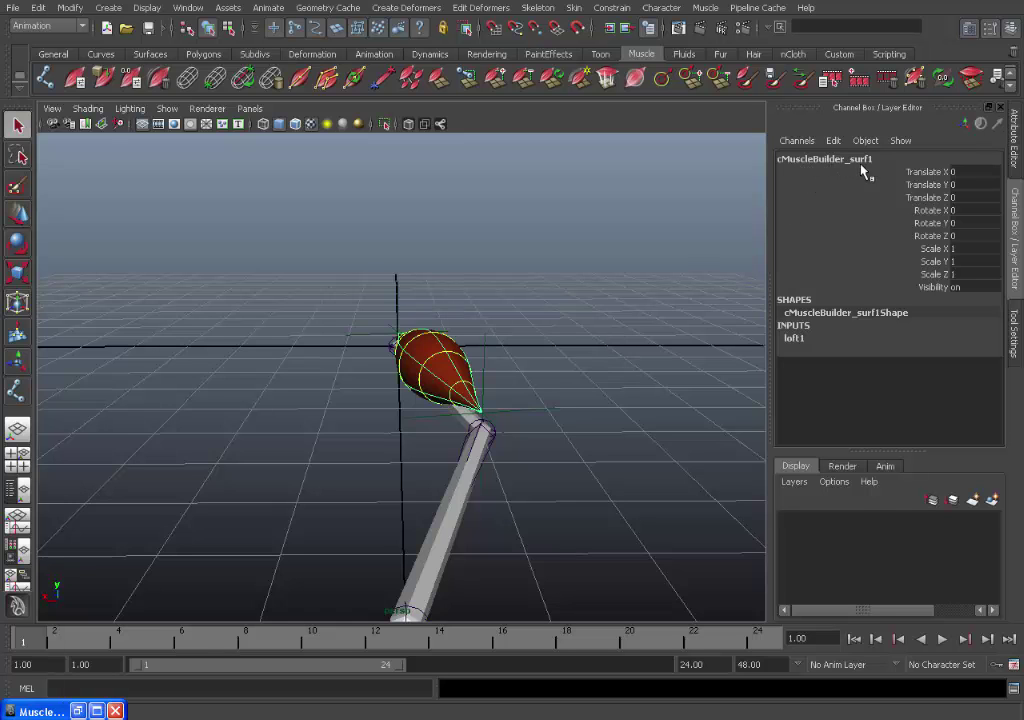
pyautogui.keyDown('alt'); pyautogui.moveTo(486, 333); pyautogui.dragTo(612, 298); pyautogui.keyUp('alt')
pyautogui.click(90, 710)
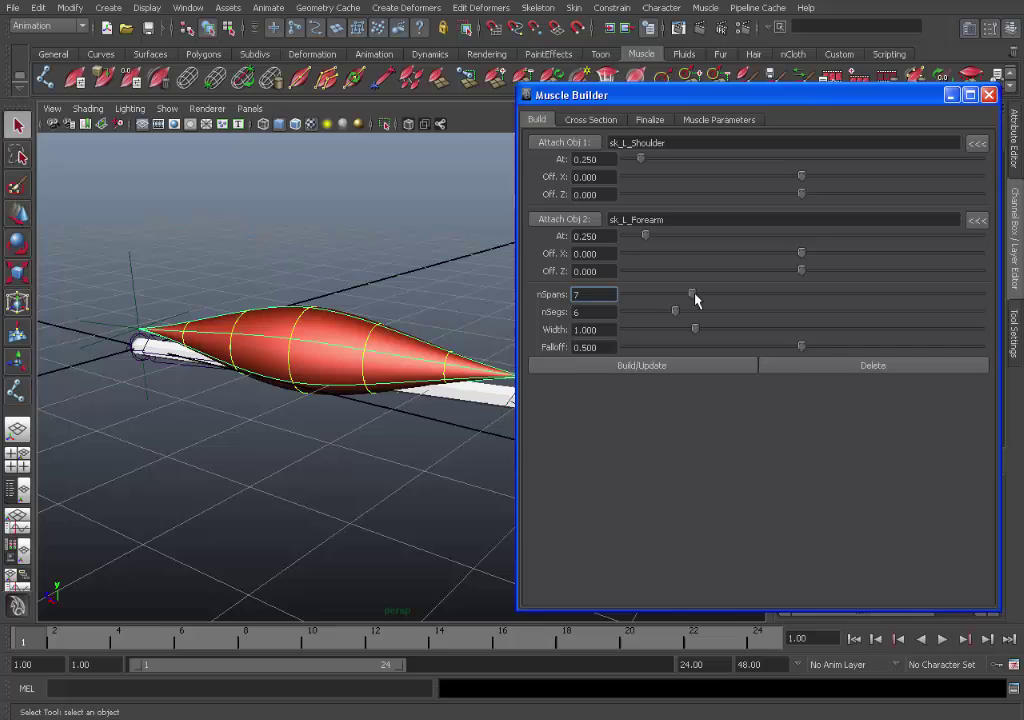
# Step: Try rebuilding the muscle with 10 spans, inspect it and rebuild it with 7 spans
pyautogui.moveTo(695, 294); pyautogui.dragTo(707, 294)
pyautogui.click(652, 366)
pyautogui.keyDown('alt'); pyautogui.moveTo(446, 302); pyautogui.dragTo(463, 356); pyautogui.keyUp('alt')
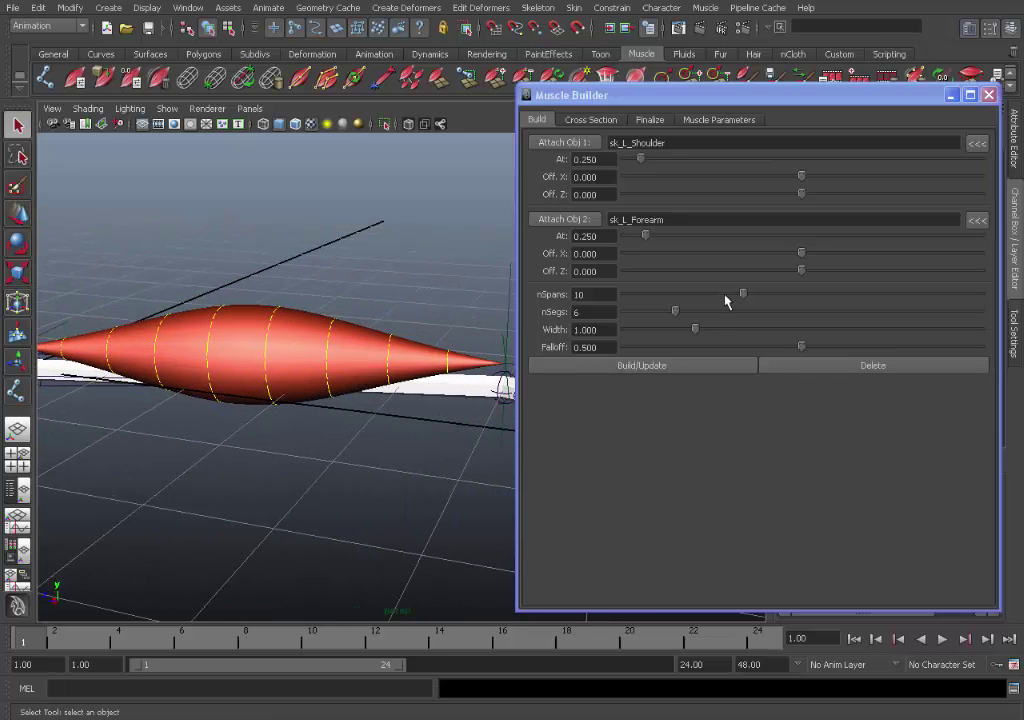
pyautogui.moveTo(743, 297); pyautogui.dragTo(695, 299)
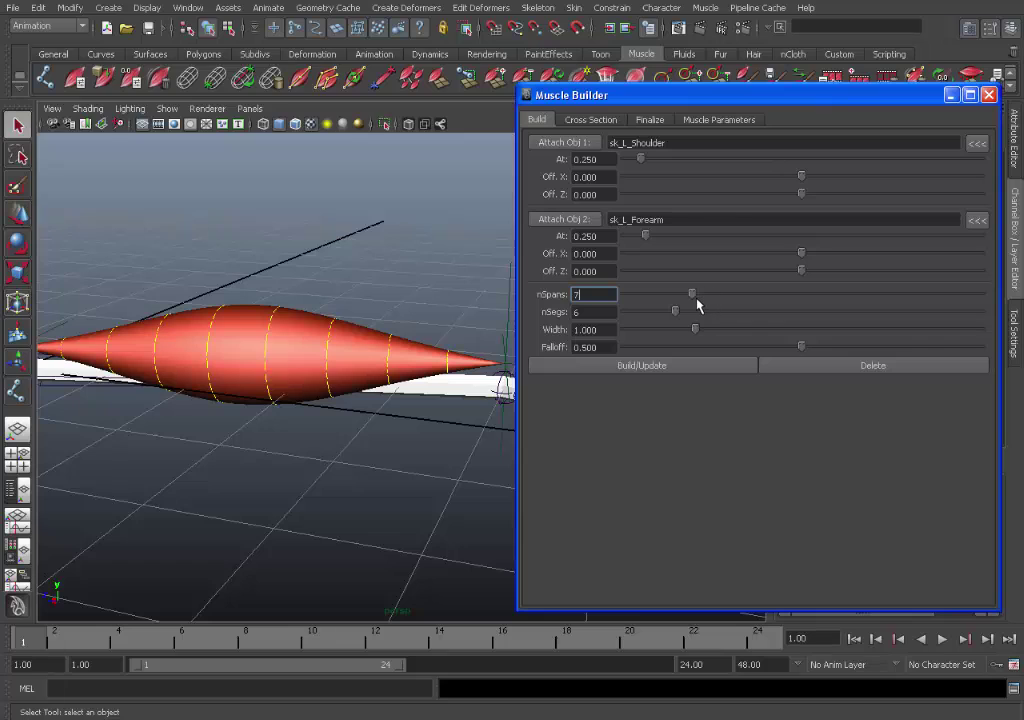
pyautogui.click(642, 366)
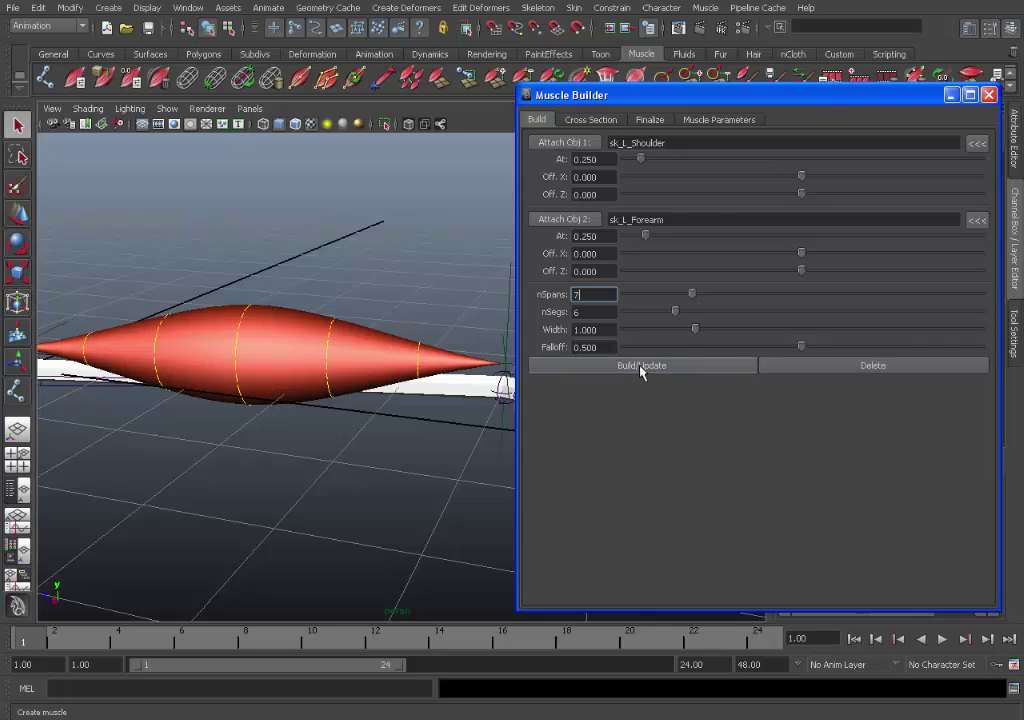
# Step: Review the muscle's shape and set its Width to 0.8
pyautogui.doubleClick(594, 294)
pyautogui.click(593, 312)
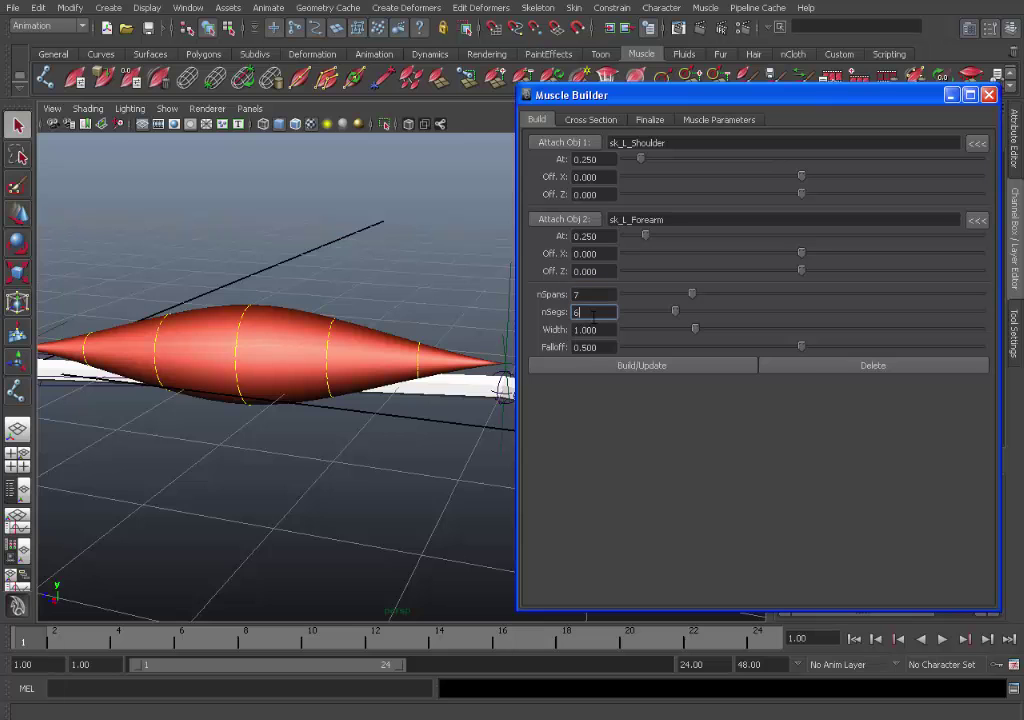
pyautogui.keyDown('alt'); pyautogui.moveTo(459, 309); pyautogui.dragTo(350, 291); pyautogui.keyUp('alt')
pyautogui.keyDown('alt'); pyautogui.moveTo(380, 292); pyautogui.dragTo(331, 293, button='right'); pyautogui.keyUp('alt')
pyautogui.keyDown('alt'); pyautogui.moveTo(377, 293); pyautogui.dragTo(345, 330, button='middle'); pyautogui.keyUp('alt')
pyautogui.keyDown('alt'); pyautogui.moveTo(345, 330); pyautogui.dragTo(420, 326); pyautogui.keyUp('alt')
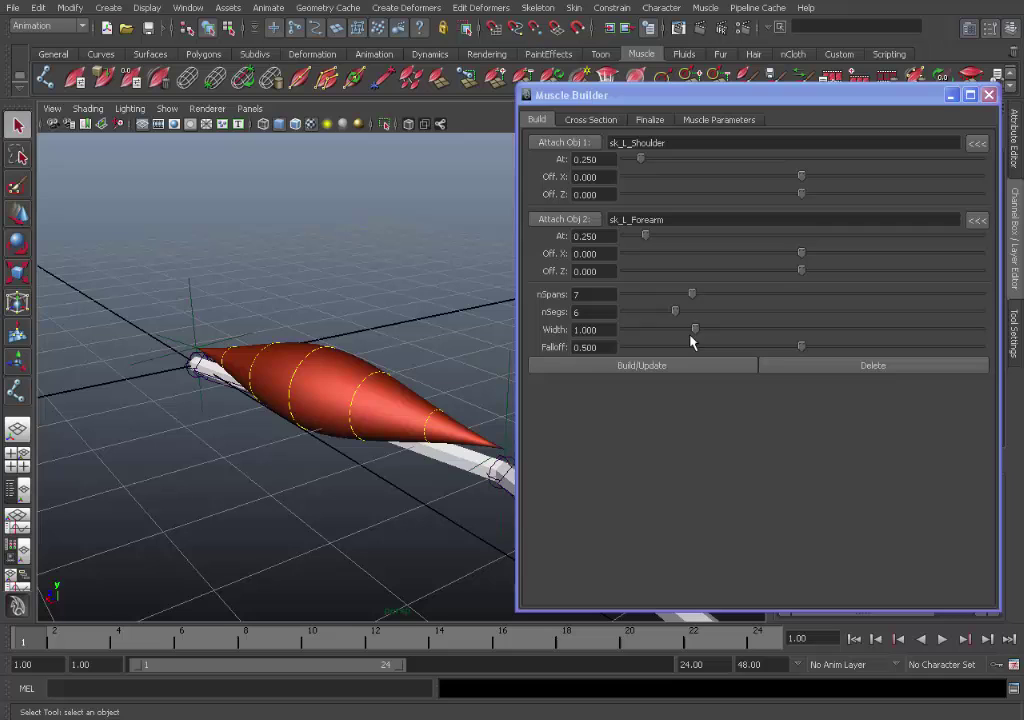
pyautogui.moveTo(702, 332); pyautogui.dragTo(684, 331)
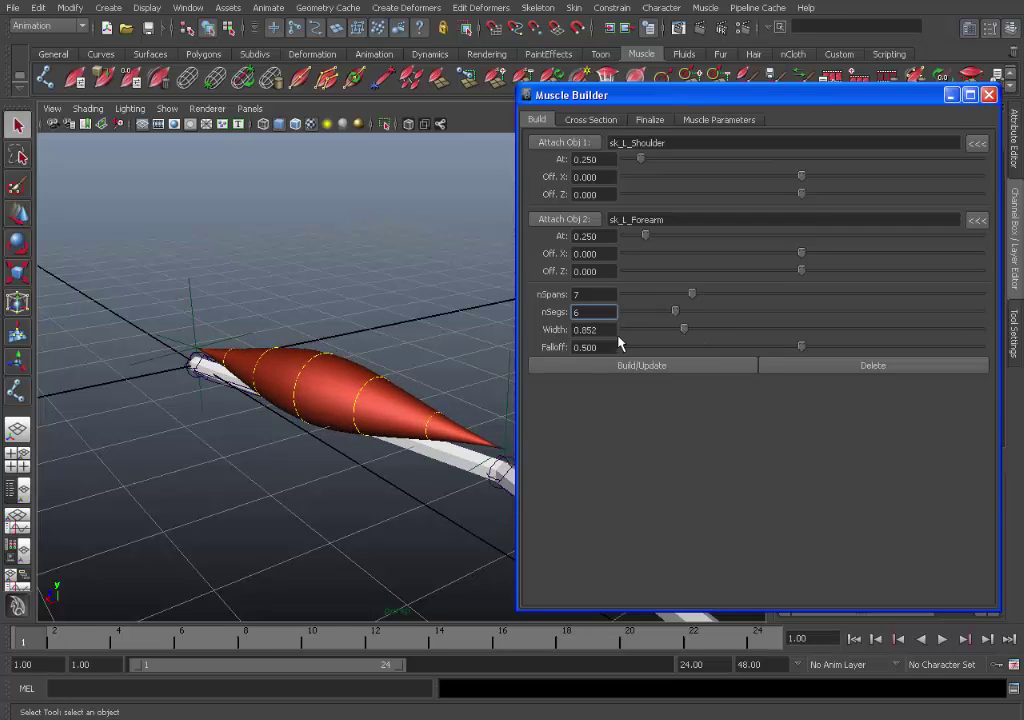
pyautogui.moveTo(616, 333); pyautogui.dragTo(545, 335)
pyautogui.write('.8')
pyautogui.press('Return')
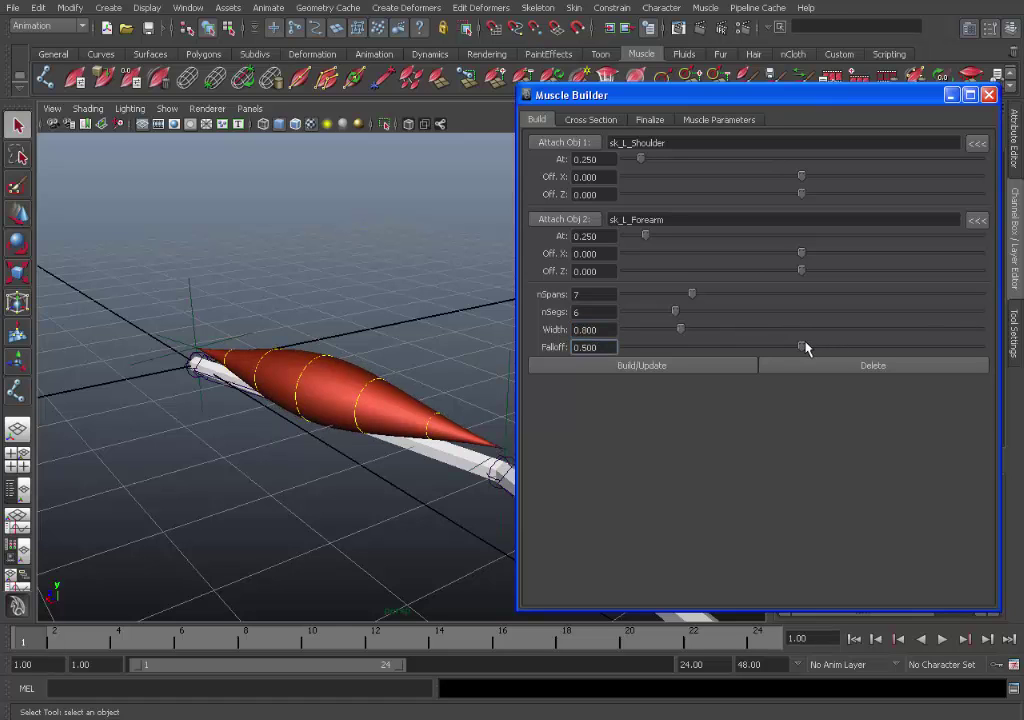
# Step: Set the muscle's Falloff to 0.65
pyautogui.moveTo(802, 346); pyautogui.dragTo(864, 350)
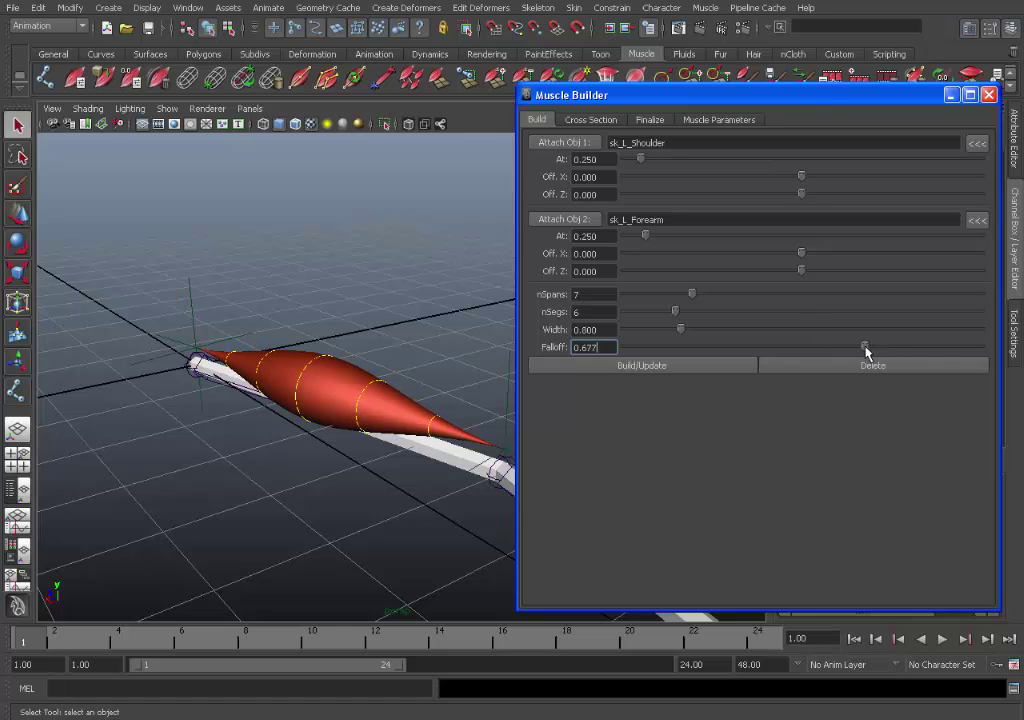
pyautogui.write('.65')
pyautogui.press('Return')
# Step: Examine the slimmer muscle and the adjustment locators at its elbow and shoulder ends
pyautogui.keyDown('alt'); pyautogui.moveTo(421, 295); pyautogui.dragTo(417, 349); pyautogui.keyUp('alt')
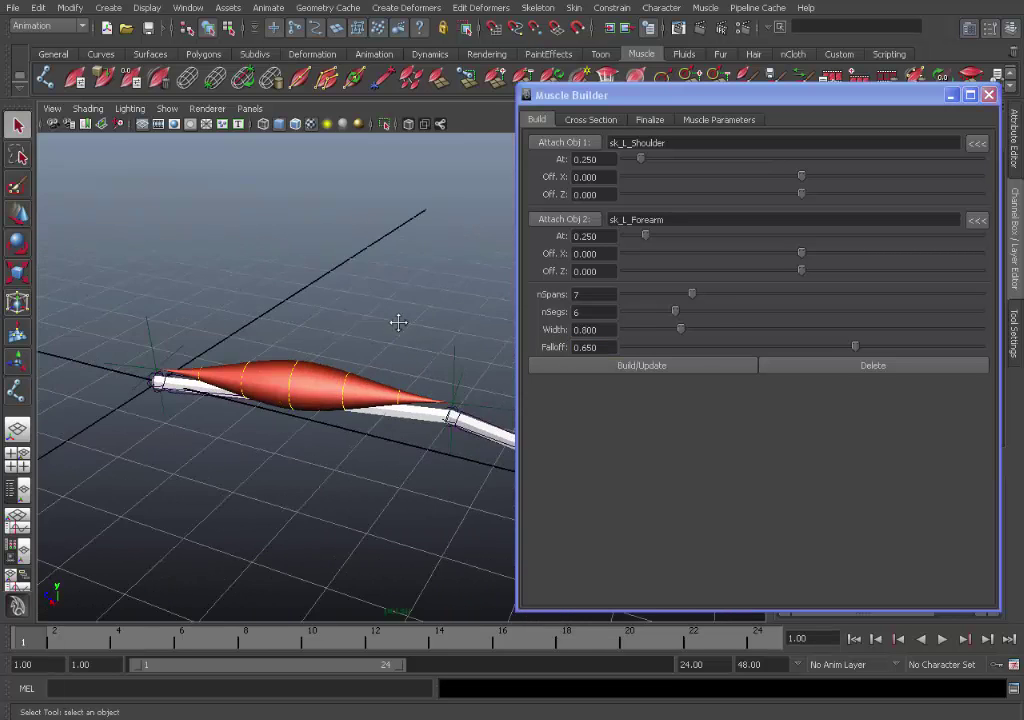
pyautogui.keyDown('alt'); pyautogui.moveTo(395, 322); pyautogui.dragTo(347, 304, button='middle'); pyautogui.keyUp('alt')
pyautogui.keyDown('alt'); pyautogui.moveTo(347, 304); pyautogui.dragTo(482, 334, button='right'); pyautogui.keyUp('alt')
pyautogui.click(401, 321)
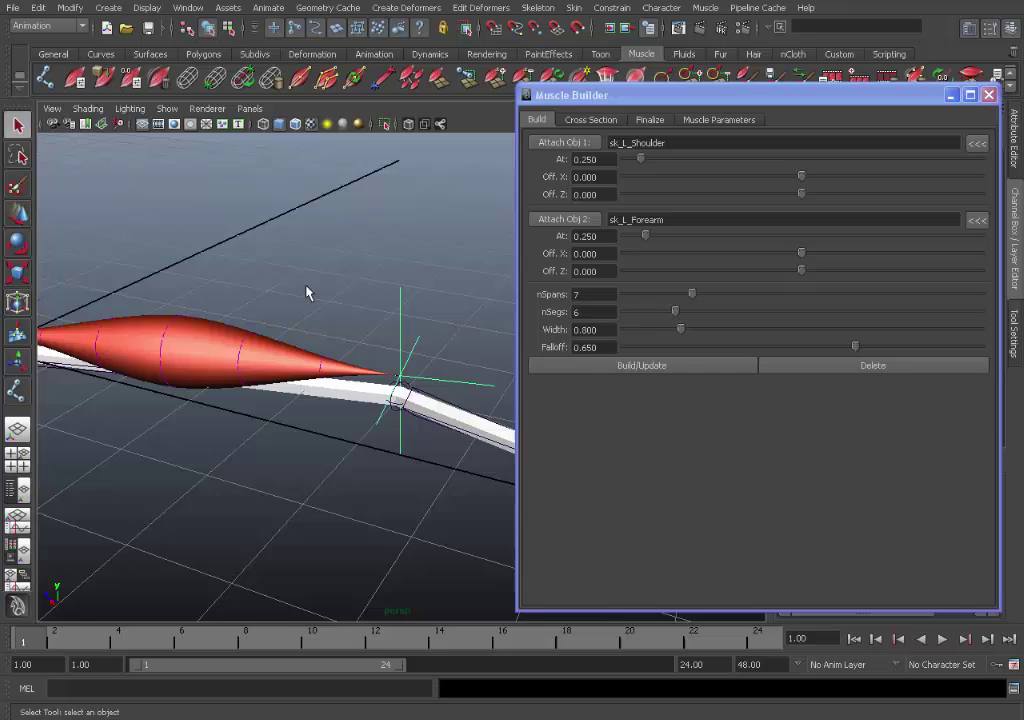
pyautogui.keyDown('alt'); pyautogui.moveTo(84, 298); pyautogui.dragTo(238, 327, button='middle'); pyautogui.keyUp('alt')
pyautogui.click(125, 328)
pyautogui.scroll(-3, 150, 333)
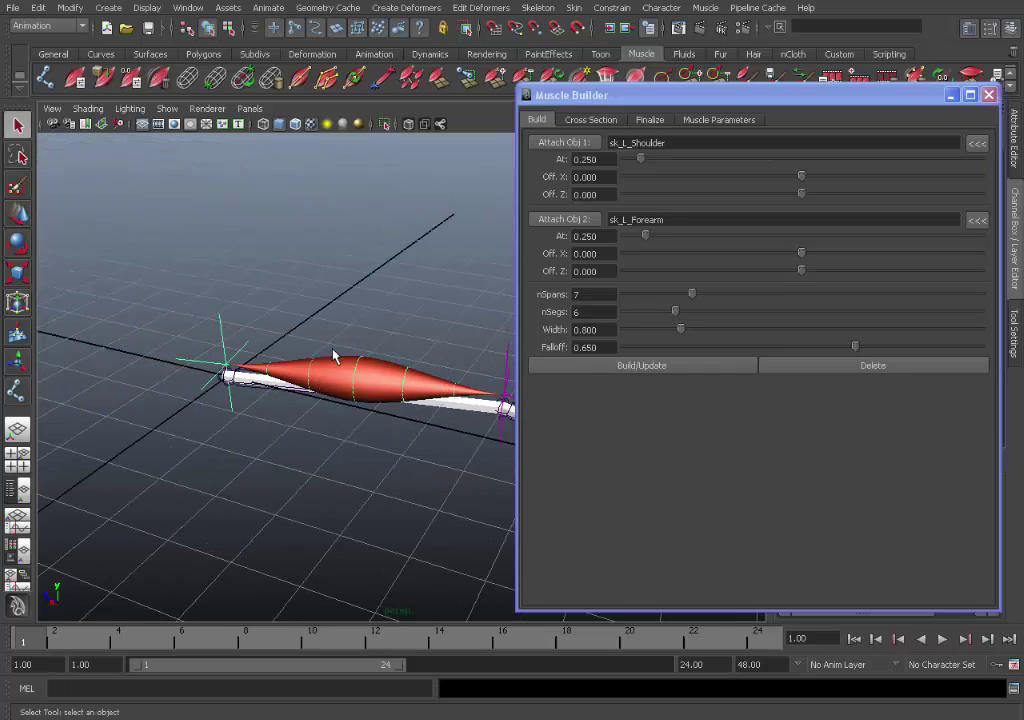
pyautogui.keyDown('alt'); pyautogui.moveTo(334, 354); pyautogui.dragTo(402, 347); pyautogui.keyUp('alt')
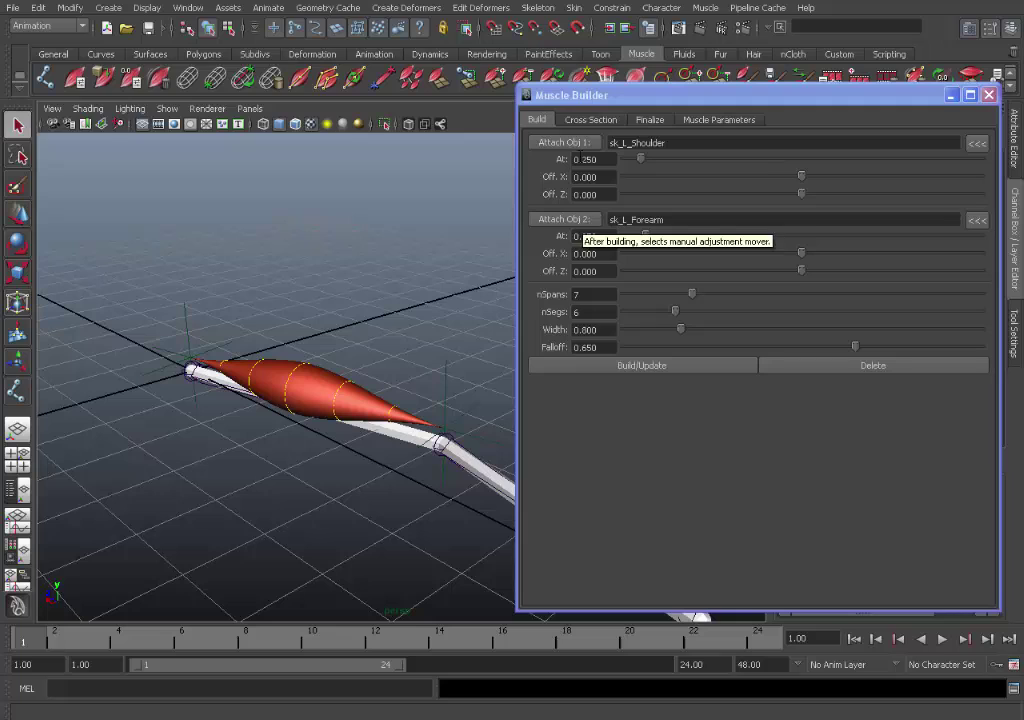
# Step: Select the manual adjustment mover of Attach Obj 1, followed by the mover of Attach Obj 2
pyautogui.click(573, 146)
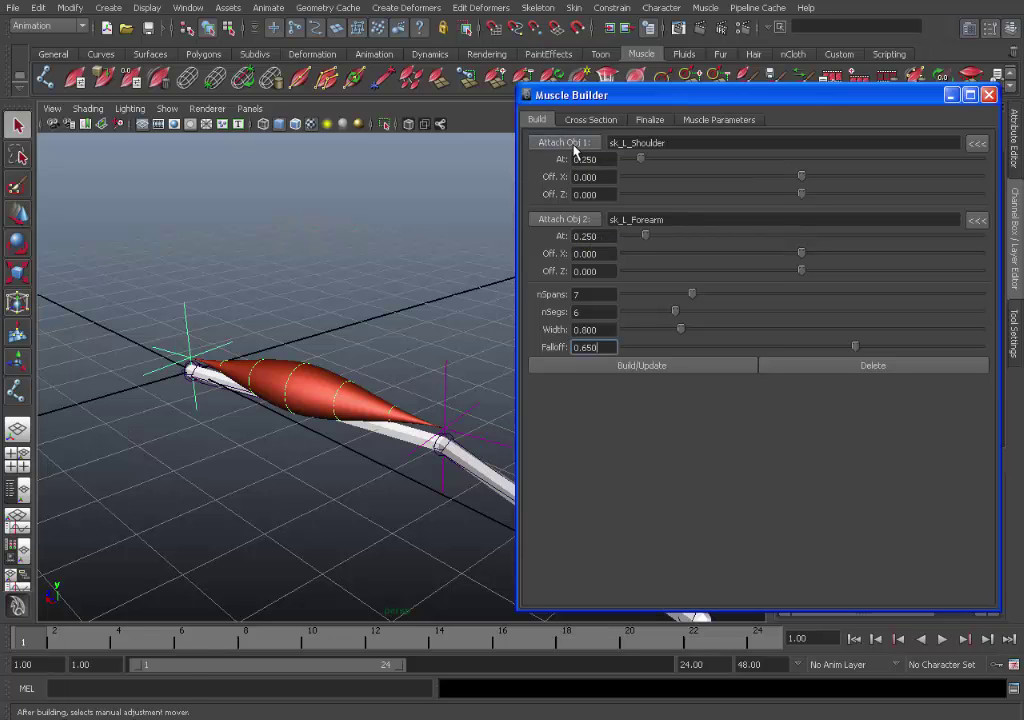
pyautogui.click(569, 221)
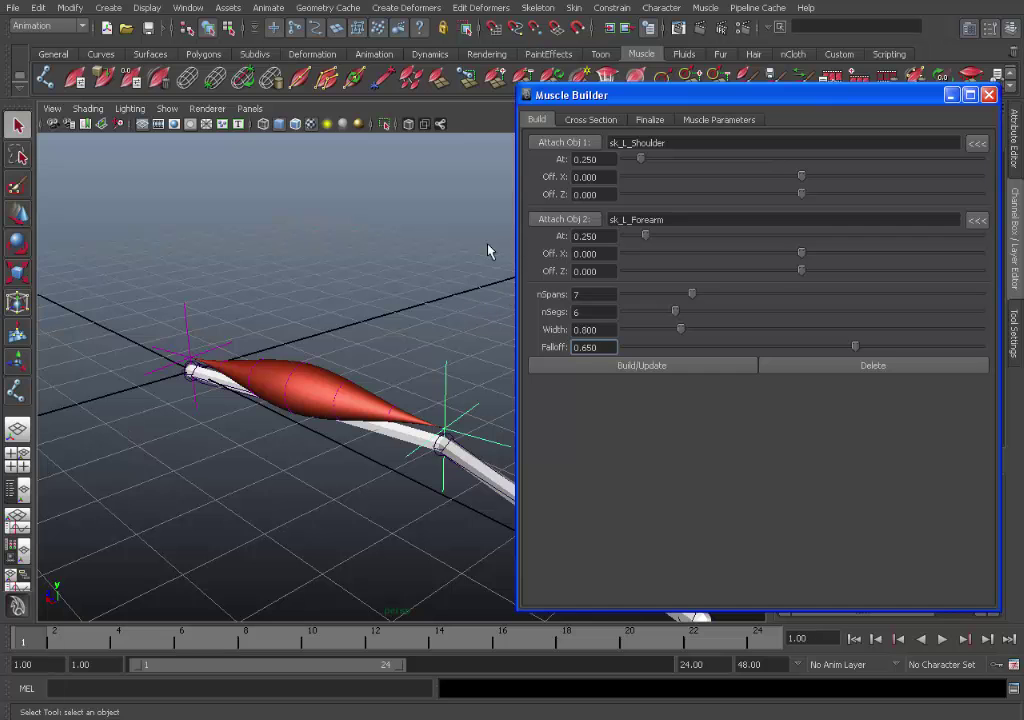
pyautogui.click(515, 287)
pyautogui.click(571, 223)
# Step: Examine the muscle from several angles, comparing its ends with the shoulder and elbow joints
pyautogui.keyDown('alt'); pyautogui.moveTo(423, 296); pyautogui.dragTo(412, 234); pyautogui.keyUp('alt')
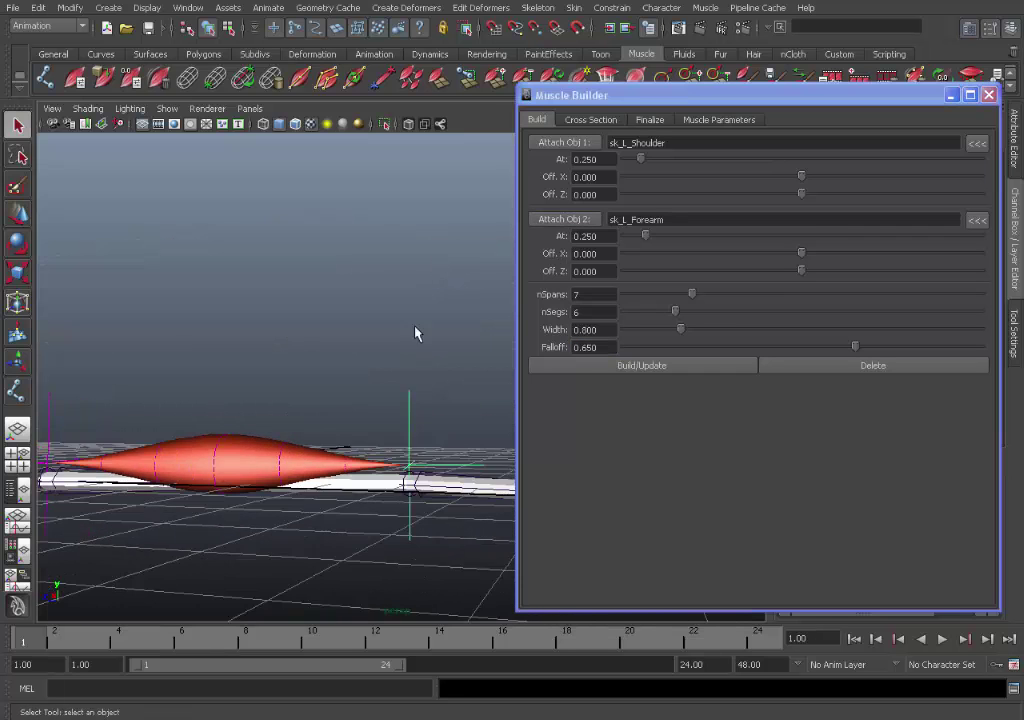
pyautogui.keyDown('alt'); pyautogui.moveTo(416, 334); pyautogui.dragTo(434, 467, button='right'); pyautogui.keyUp('alt')
pyautogui.keyDown('alt'); pyautogui.moveTo(435, 467); pyautogui.dragTo(252, 402); pyautogui.keyUp('alt')
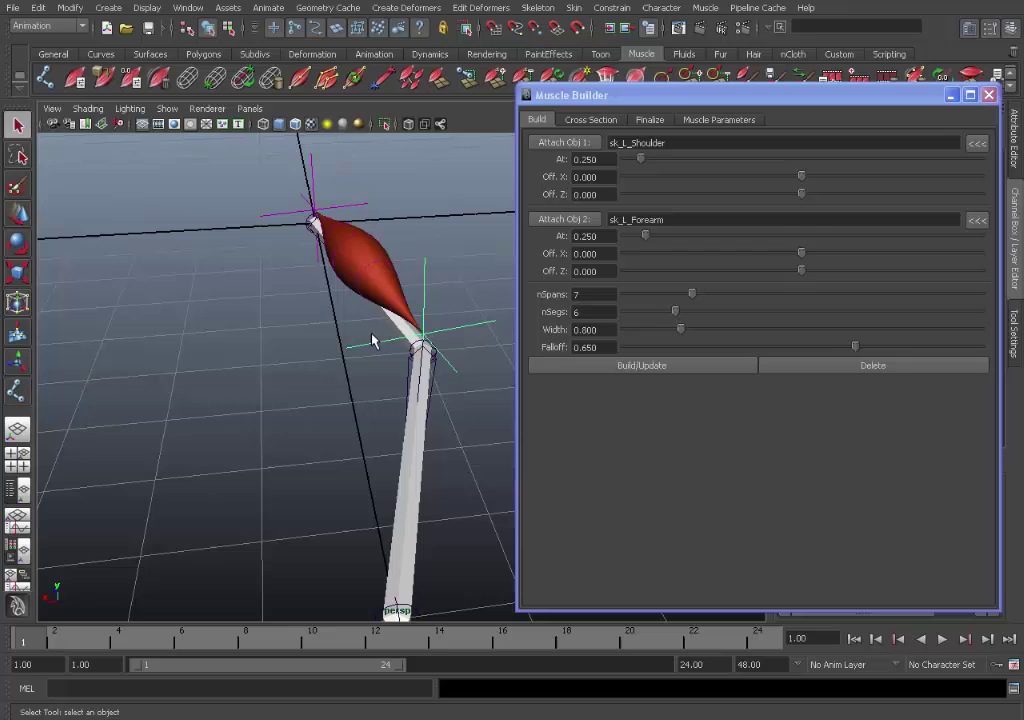
pyautogui.keyDown('alt'); pyautogui.moveTo(360, 265); pyautogui.dragTo(315, 329); pyautogui.keyUp('alt')
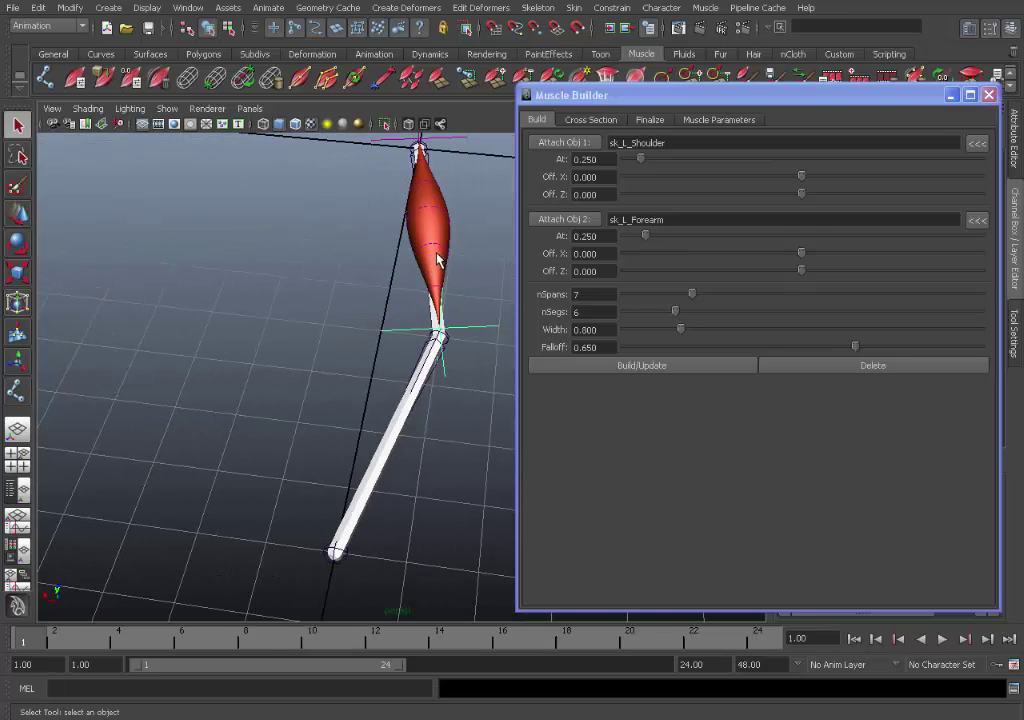
pyautogui.keyDown('alt'); pyautogui.moveTo(383, 346); pyautogui.dragTo(470, 370); pyautogui.keyUp('alt')
pyautogui.keyDown('alt'); pyautogui.moveTo(470, 370); pyautogui.dragTo(640, 385, button='right'); pyautogui.keyUp('alt')
pyautogui.keyDown('alt'); pyautogui.moveTo(480, 365); pyautogui.dragTo(379, 361, button='middle'); pyautogui.keyUp('alt')
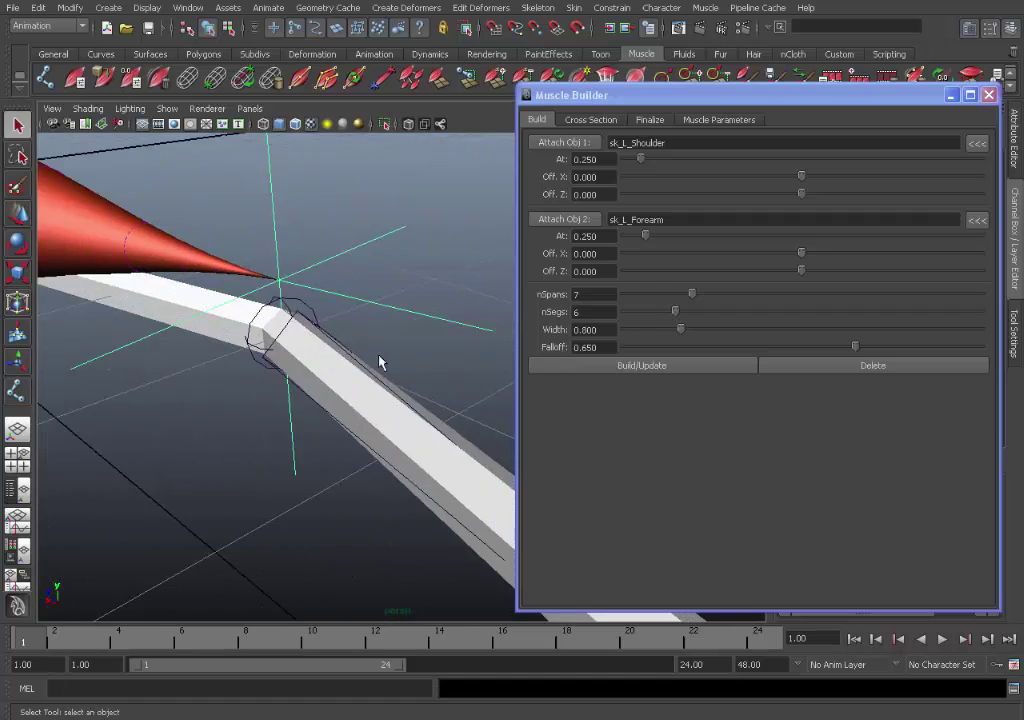
pyautogui.keyDown('alt'); pyautogui.moveTo(379, 361); pyautogui.dragTo(400, 405); pyautogui.keyUp('alt')
pyautogui.keyDown('alt'); pyautogui.moveTo(400, 405); pyautogui.dragTo(330, 410, button='right'); pyautogui.keyUp('alt')
pyautogui.scroll(-2, 331, 410)
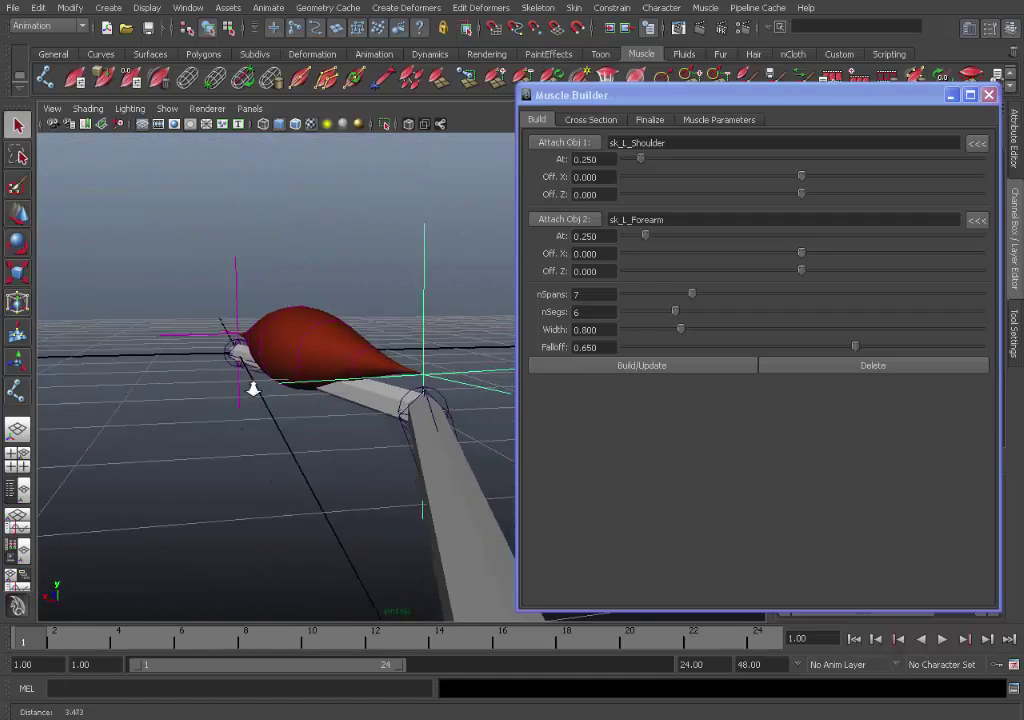
pyautogui.keyDown('alt'); pyautogui.moveTo(251, 384); pyautogui.dragTo(376, 362); pyautogui.keyUp('alt')
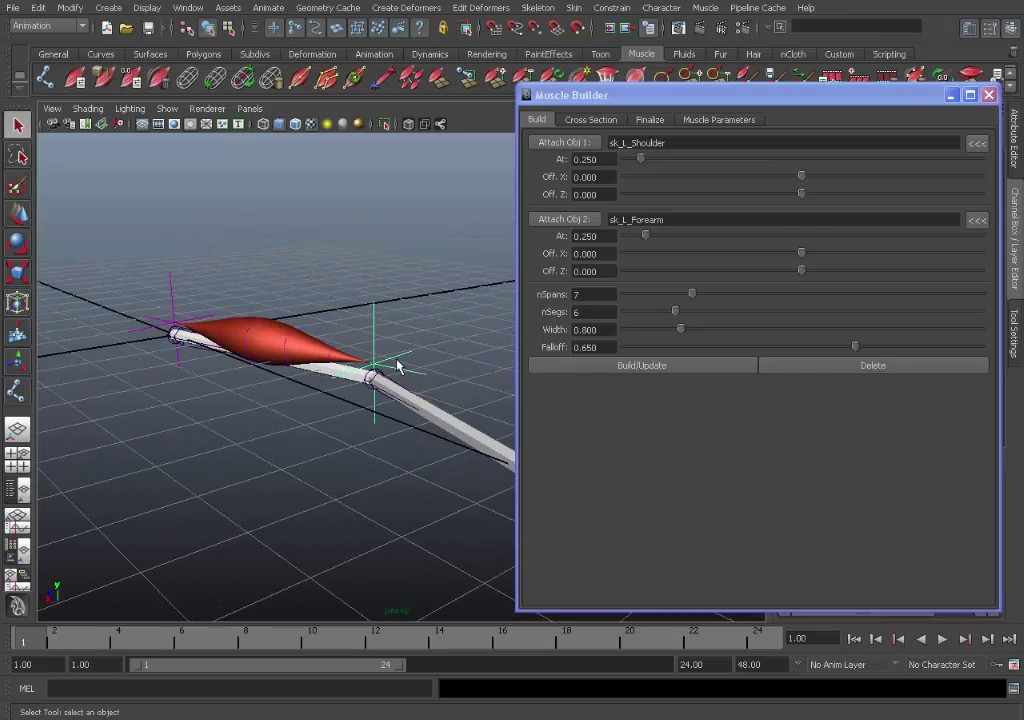
# Step: Activate the Move tool on the elbow-end adjustment locator, using Object axis orientation
pyautogui.press('w')
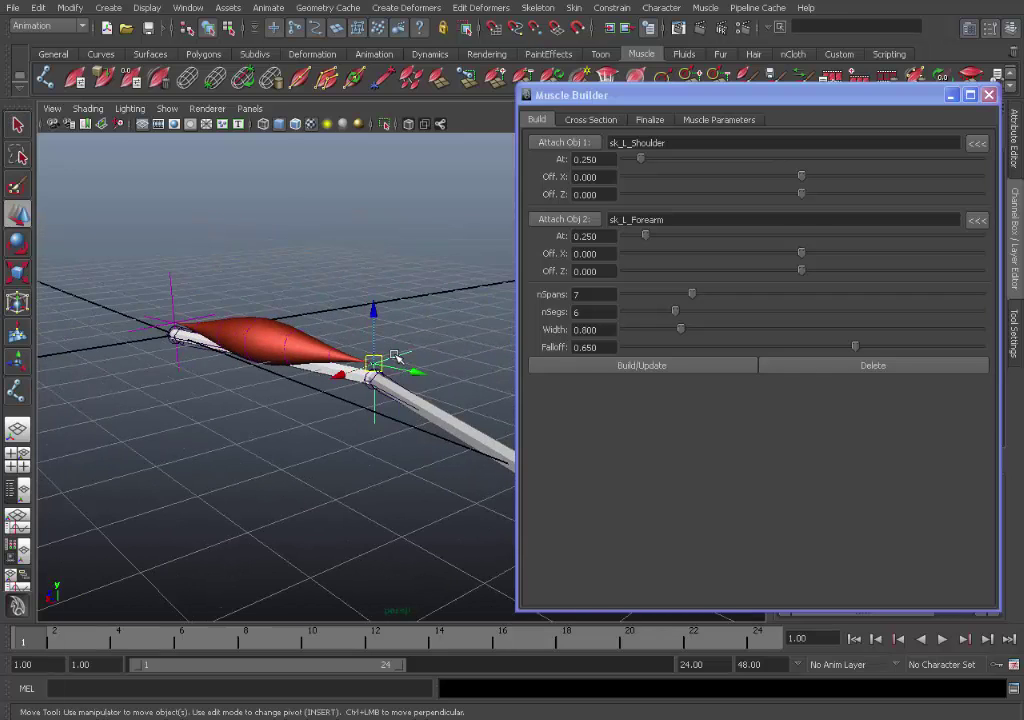
pyautogui.click(398, 356)
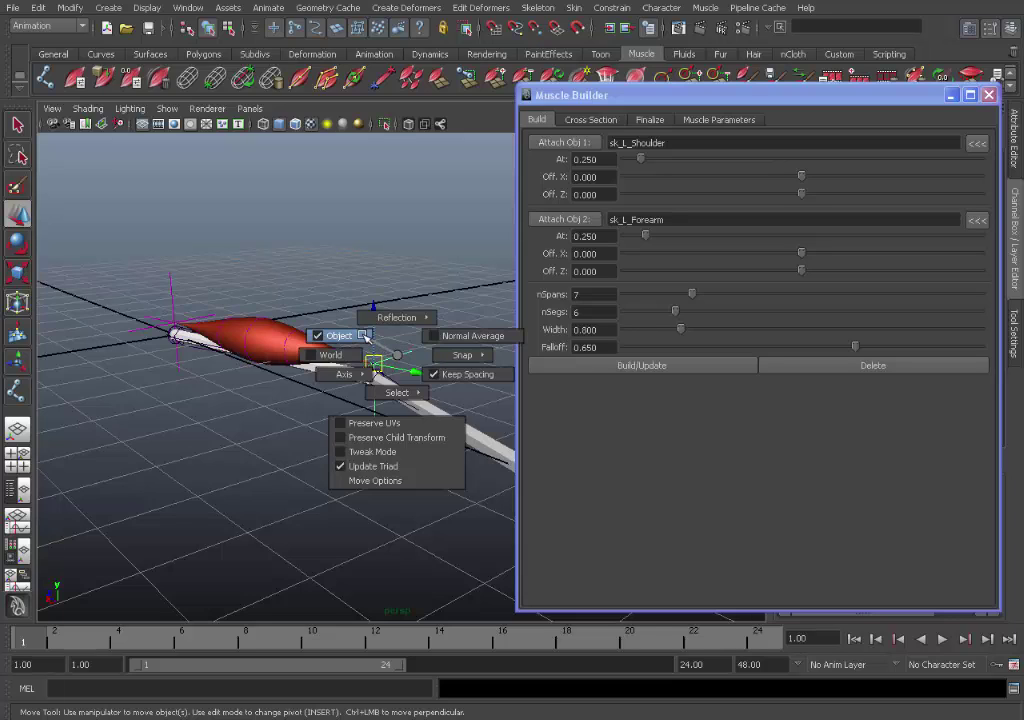
pyautogui.click(365, 339)
pyautogui.click(384, 358)
pyautogui.click(393, 357)
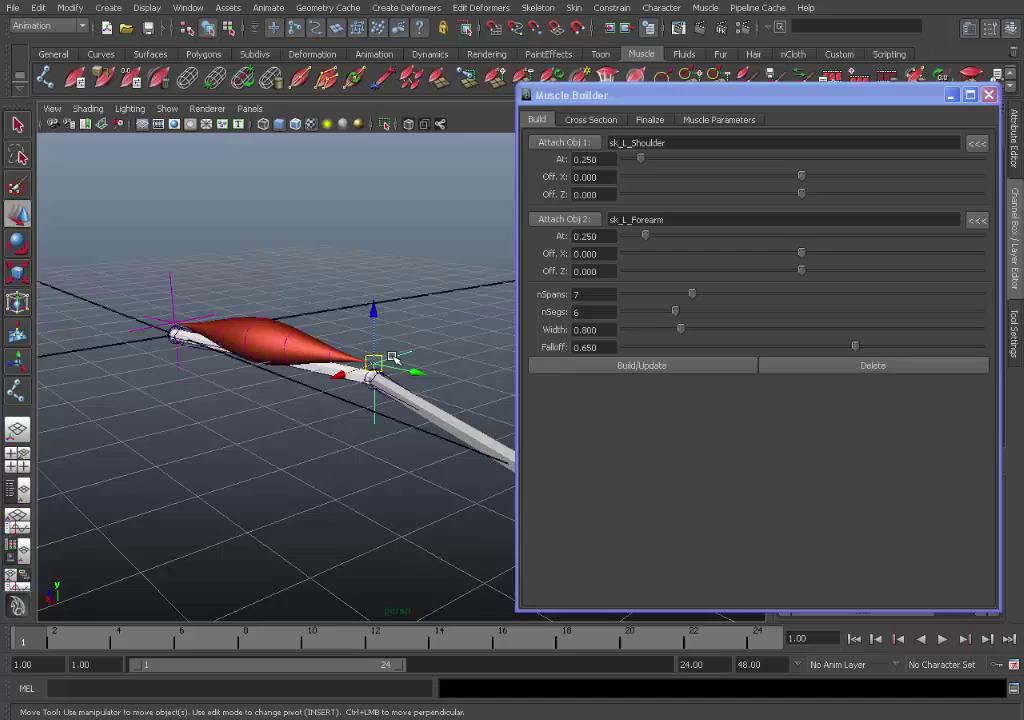
pyautogui.keyDown('alt'); pyautogui.moveTo(393, 357); pyautogui.dragTo(370, 400); pyautogui.keyUp('alt')
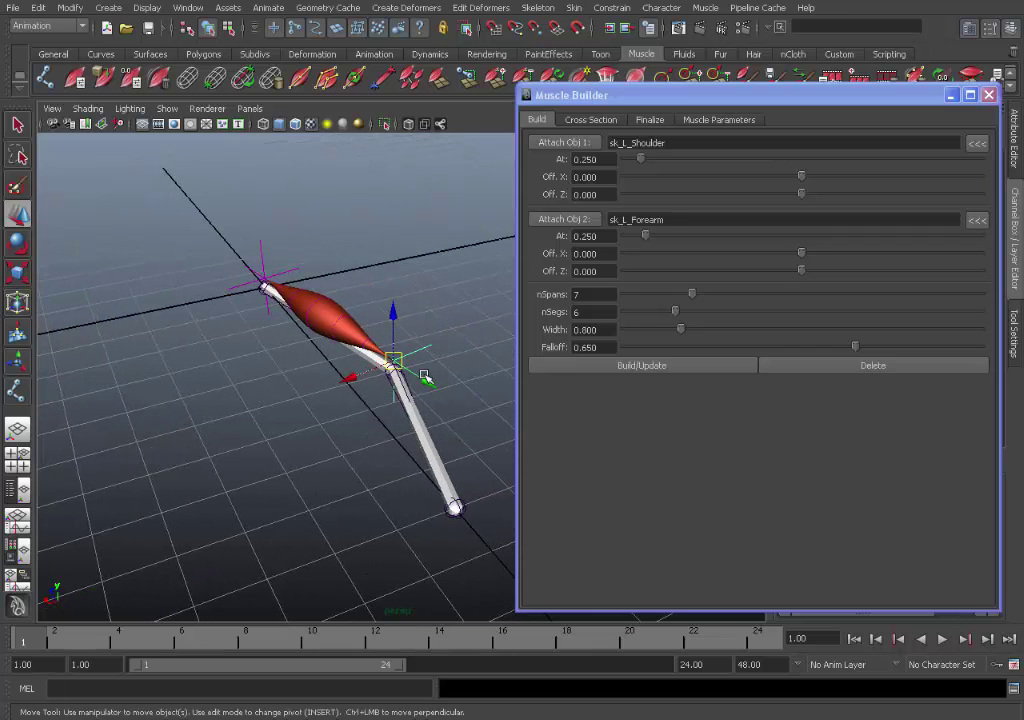
# Step: Move the elbow-end locator along the forearm bone to an Off. X of about 1.283 and Off. Z of about 0.025
pyautogui.moveTo(423, 377); pyautogui.dragTo(450, 397, button='middle')
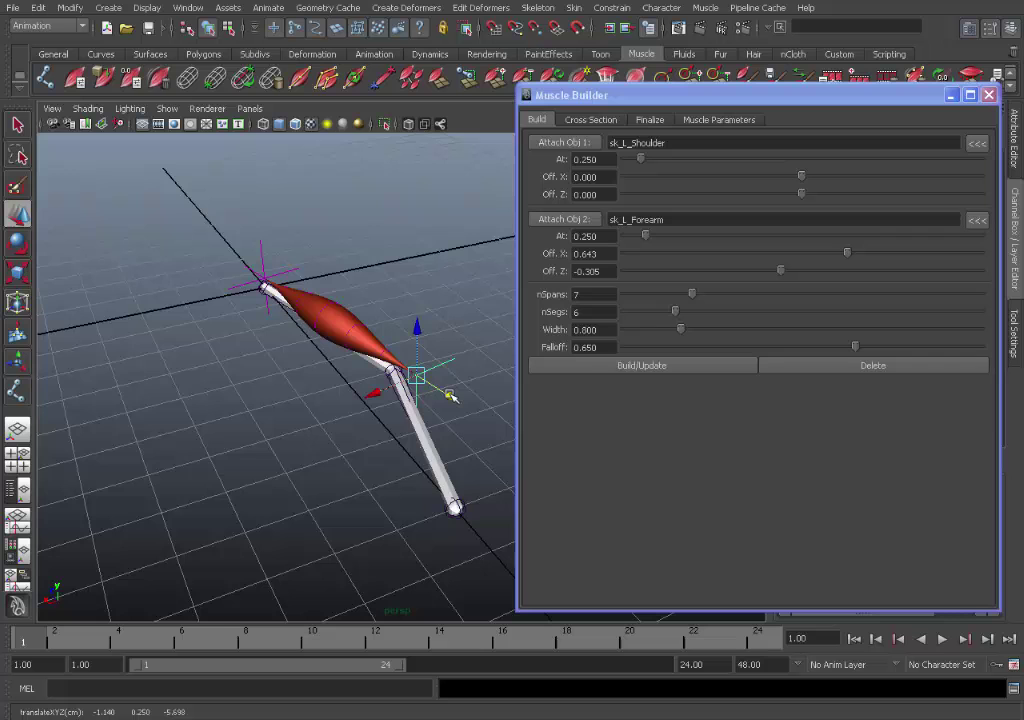
pyautogui.moveTo(372, 391); pyautogui.dragTo(401, 431)
pyautogui.moveTo(346, 396); pyautogui.dragTo(354, 384)
pyautogui.moveTo(408, 430); pyautogui.dragTo(304, 453)
pyautogui.press('q')
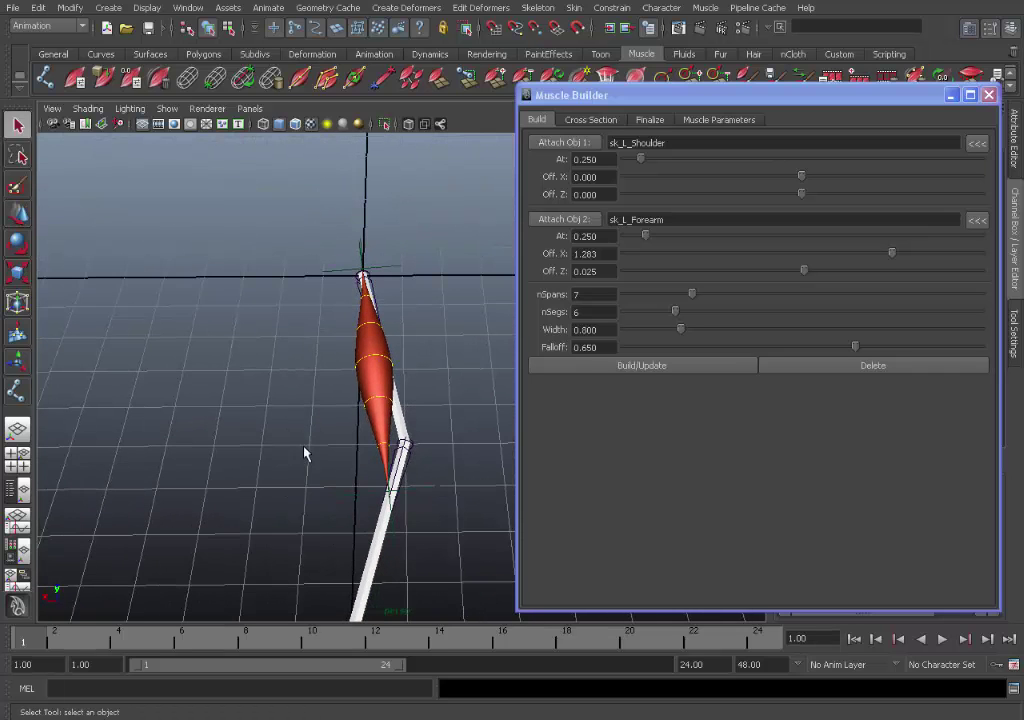
# Step: Open the cross-section editor and select the control vertices of the three middle curves
pyautogui.click(586, 121)
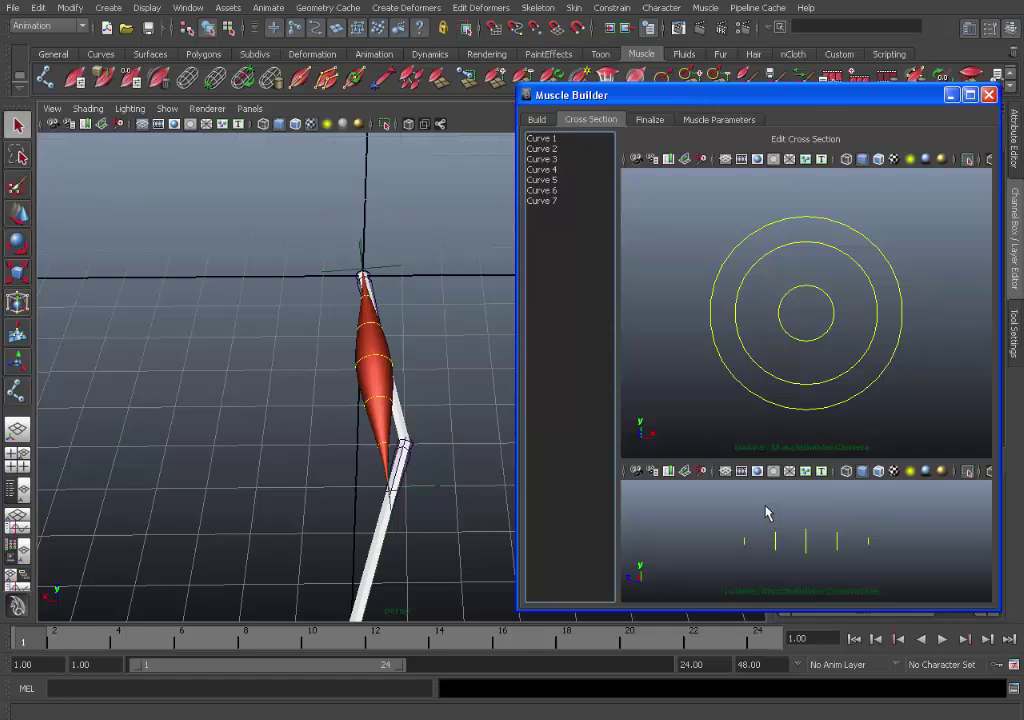
pyautogui.moveTo(769, 514); pyautogui.dragTo(848, 574)
pyautogui.press('F8')
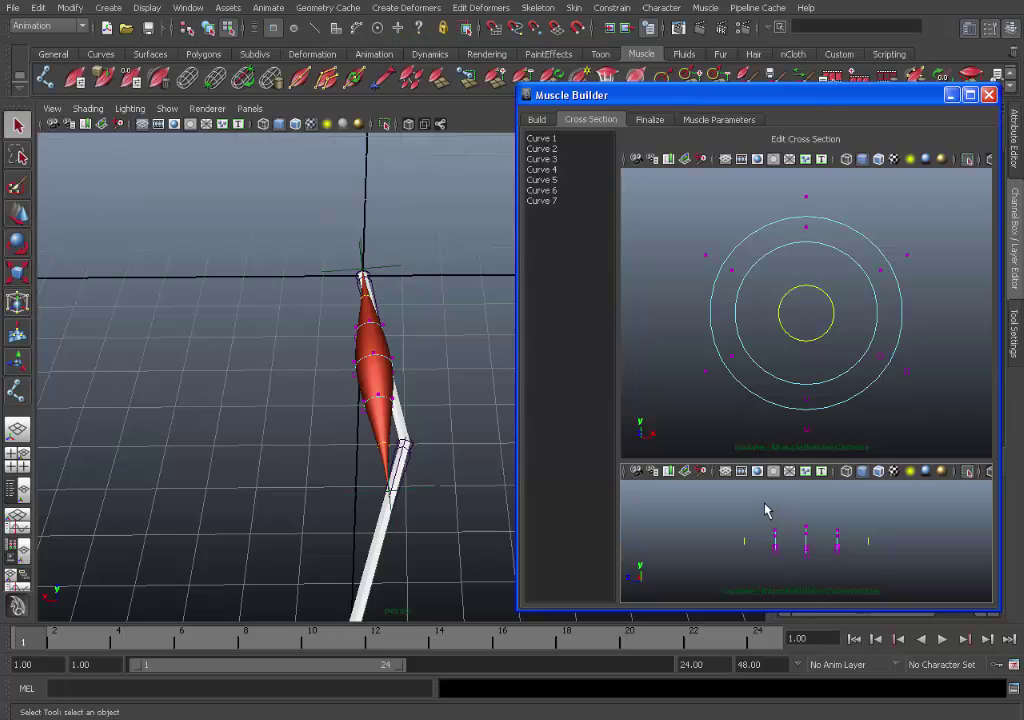
pyautogui.moveTo(765, 516); pyautogui.dragTo(844, 563)
pyautogui.moveTo(851, 572); pyautogui.dragTo(846, 575)
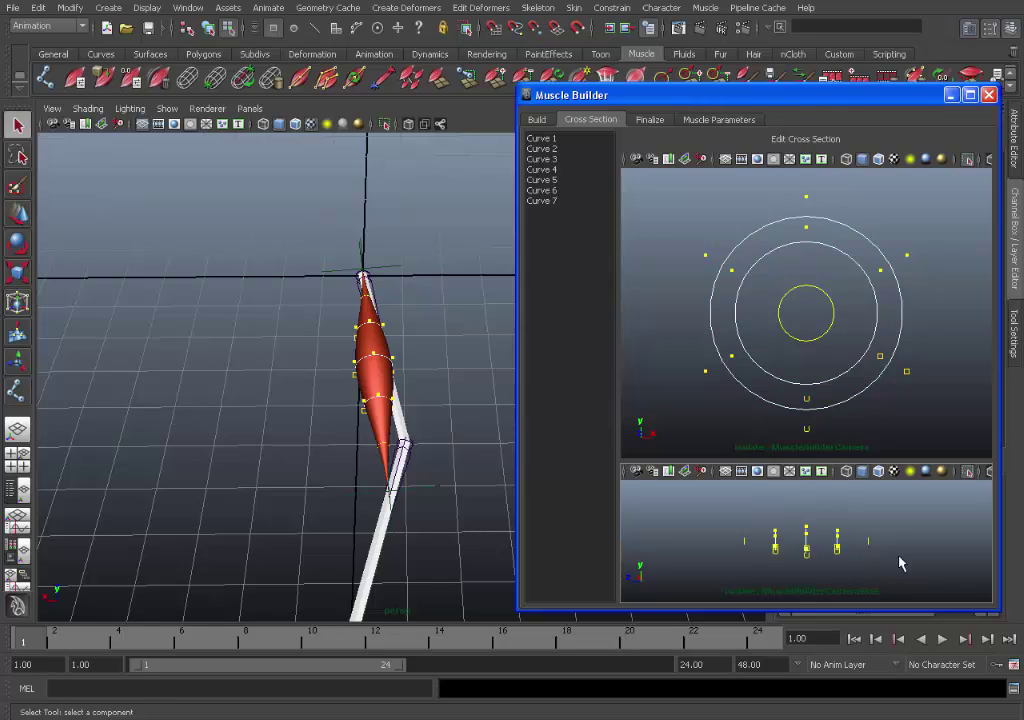
# Step: Try scaling and moving the selected cross-section control vertices, and undo the changes
pyautogui.keyDown('alt'); pyautogui.moveTo(414, 400); pyautogui.dragTo(441, 393); pyautogui.keyUp('alt')
pyautogui.press('r')
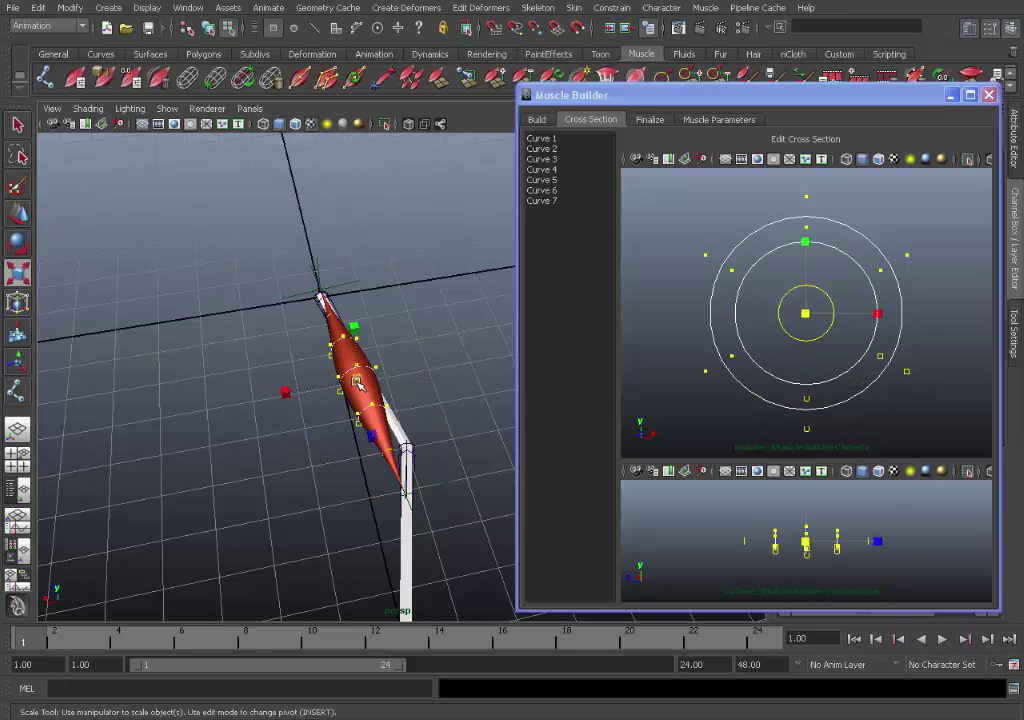
pyautogui.moveTo(357, 381); pyautogui.dragTo(286, 389)
pyautogui.press('w')
pyautogui.moveTo(304, 393); pyautogui.dragTo(283, 393, button='middle')
pyautogui.hotkey('ctrl', 'z')
pyautogui.press('q')
# Step: Clear the control vertex selection, return to object selection mode and select the whole muscle
pyautogui.moveTo(407, 343)
pyautogui.keyDown('alt'); pyautogui.mouseDown()
pyautogui.moveTo(359, 329)
pyautogui.moveTo(361, 288)
pyautogui.moveTo(338, 313)
pyautogui.moveTo(416, 337)
pyautogui.mouseUp(); pyautogui.keyUp('alt')
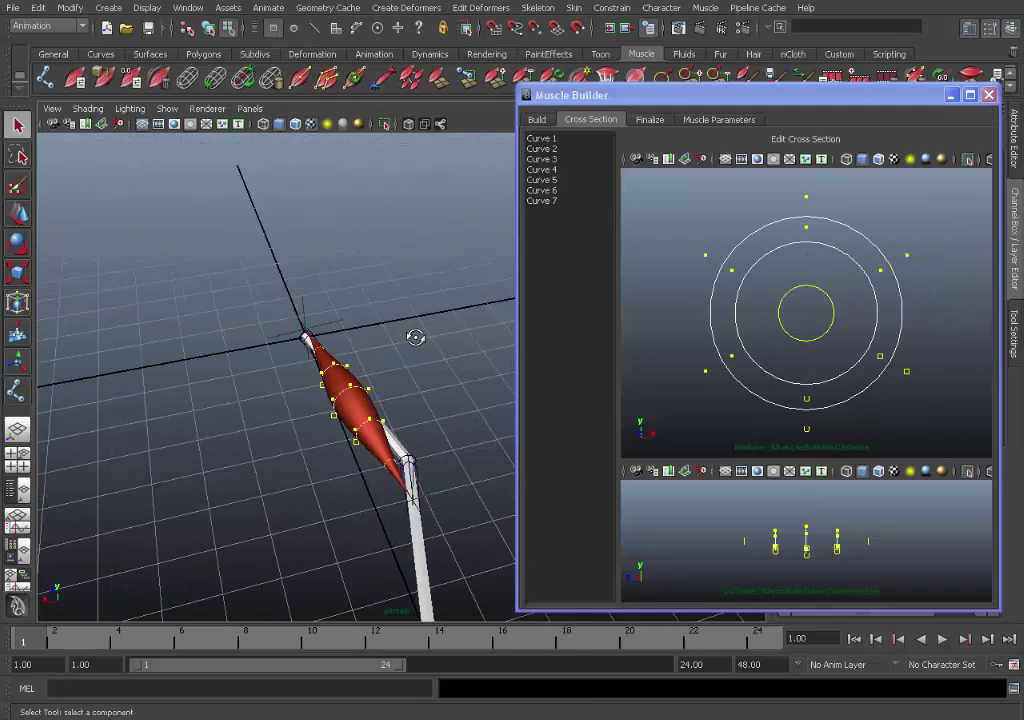
pyautogui.click(423, 339)
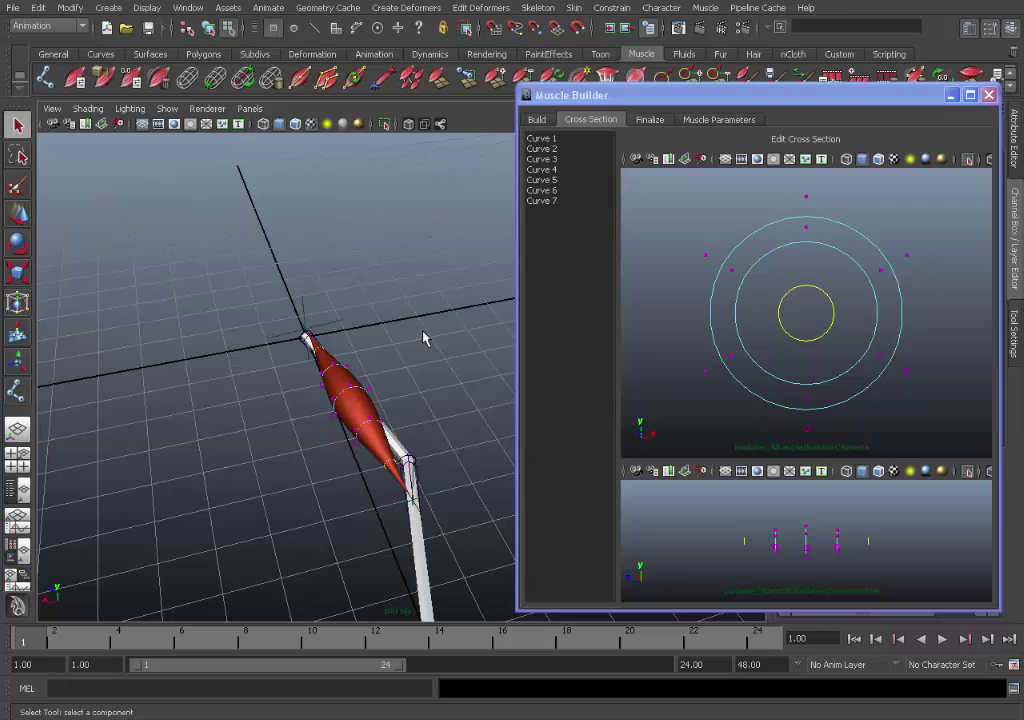
pyautogui.press('F8')
pyautogui.keyDown('alt'); pyautogui.moveTo(423, 339); pyautogui.dragTo(462, 389); pyautogui.keyUp('alt')
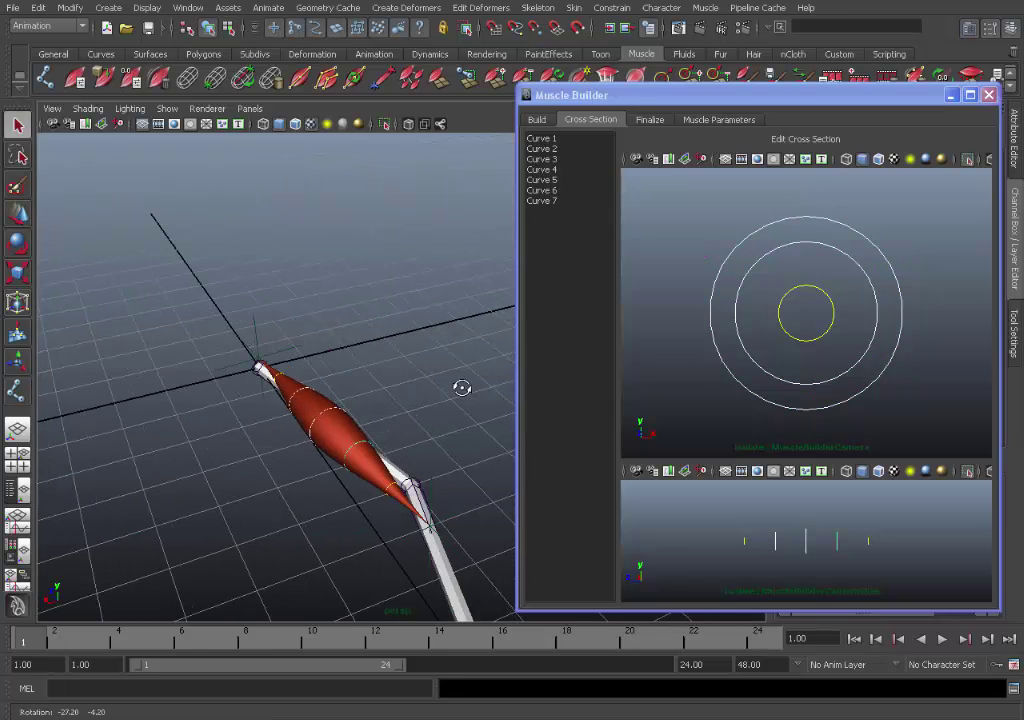
pyautogui.click(332, 435)
pyautogui.keyDown('alt'); pyautogui.moveTo(370, 414); pyautogui.dragTo(377, 396); pyautogui.keyUp('alt')
pyautogui.keyDown('alt'); pyautogui.moveTo(377, 396); pyautogui.dragTo(335, 401, button='right'); pyautogui.keyUp('alt')
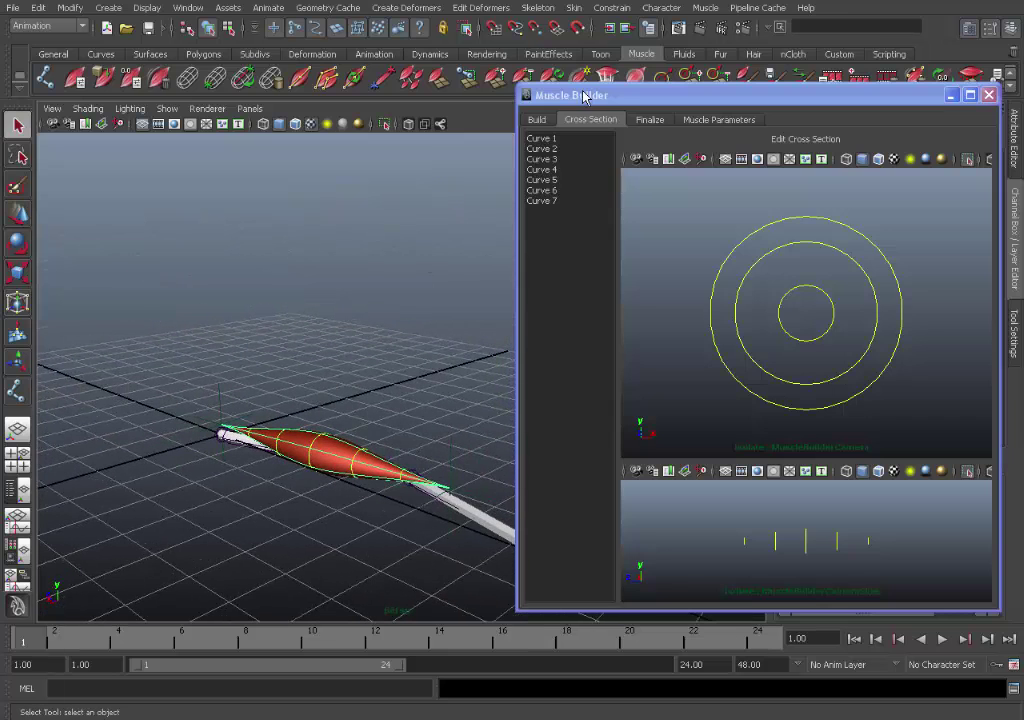
# Step: Examine the finalize settings for deformer type, number of controls and mirroring alongside the muscle's shape
pyautogui.click(650, 121)
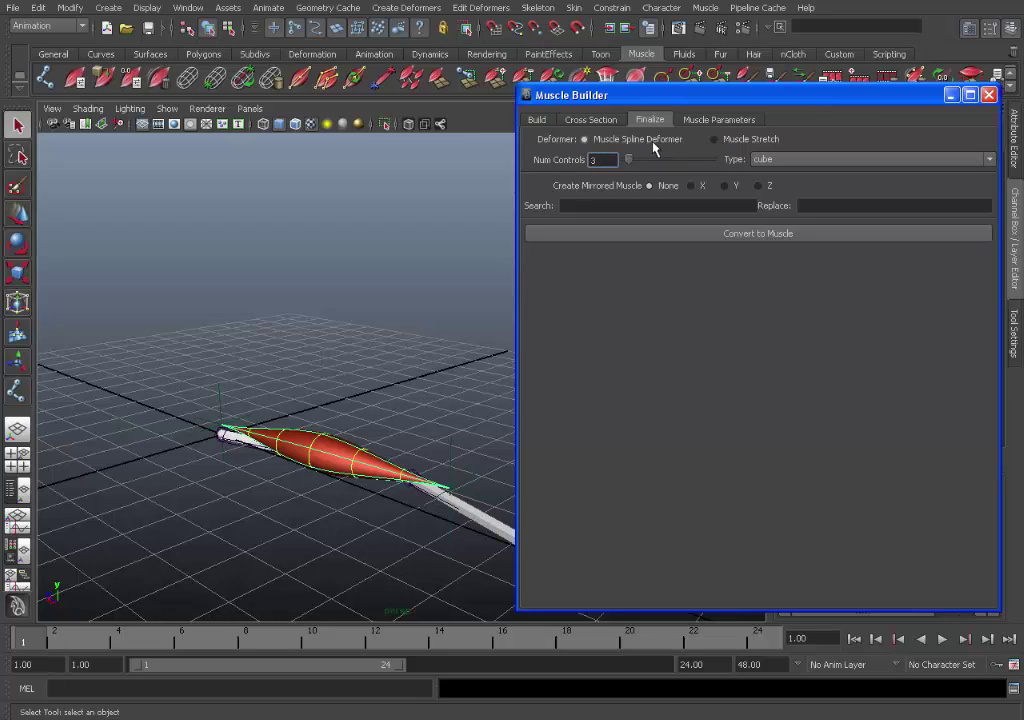
pyautogui.press('Return')
pyautogui.keyDown('alt'); pyautogui.moveTo(459, 391); pyautogui.dragTo(438, 331); pyautogui.keyUp('alt')
pyautogui.keyDown('alt'); pyautogui.moveTo(438, 331); pyautogui.dragTo(462, 266, button='middle'); pyautogui.keyUp('alt')
pyautogui.keyDown('alt'); pyautogui.moveTo(462, 300); pyautogui.dragTo(504, 333, button='right'); pyautogui.keyUp('alt')
pyautogui.keyDown('alt'); pyautogui.moveTo(504, 333); pyautogui.dragTo(475, 309); pyautogui.keyUp('alt')
pyautogui.click(609, 161)
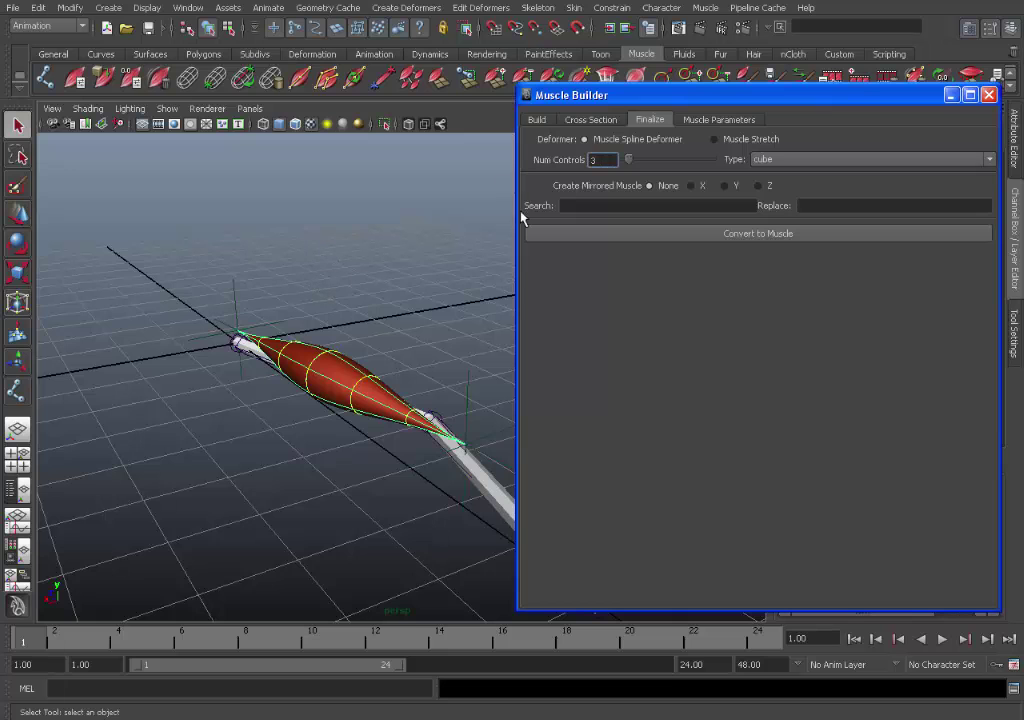
pyautogui.keyDown('alt'); pyautogui.moveTo(354, 292); pyautogui.dragTo(380, 283); pyautogui.keyUp('alt')
pyautogui.click(600, 161)
pyautogui.keyDown('alt'); pyautogui.moveTo(353, 327); pyautogui.dragTo(384, 300); pyautogui.keyUp('alt')
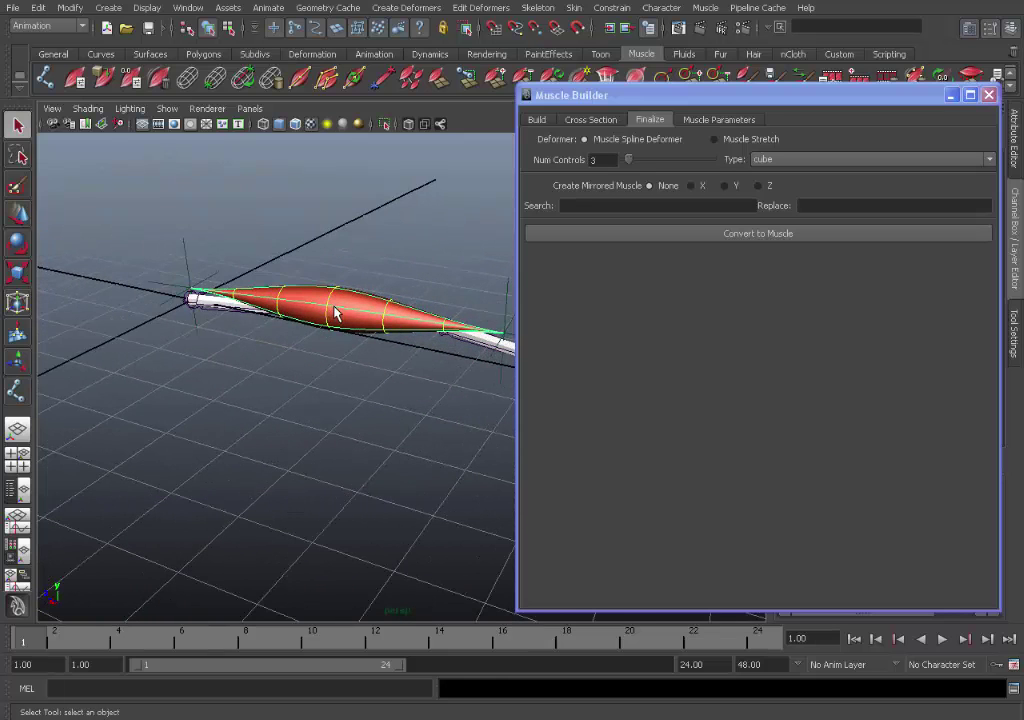
pyautogui.keyDown('alt'); pyautogui.moveTo(266, 250); pyautogui.dragTo(480, 240); pyautogui.keyUp('alt')
pyautogui.click(617, 207)
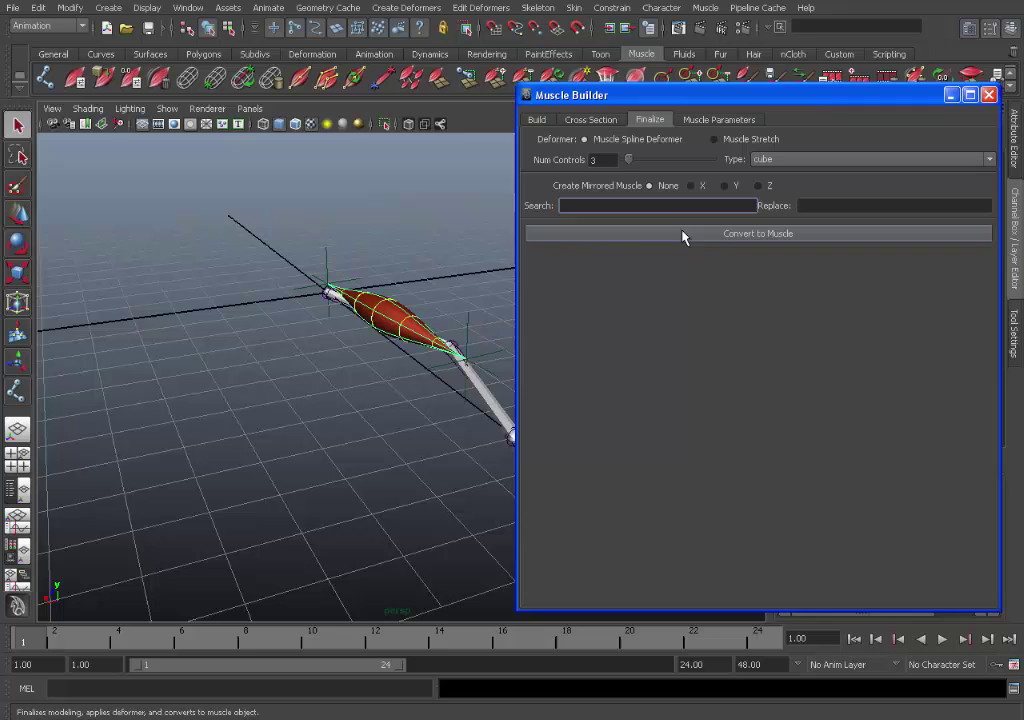
# Step: Convert the selected muscle with the Muscle Spline Deformer and 3 cube controls, naming it Mus_L_Biceps
pyautogui.click(430, 254)
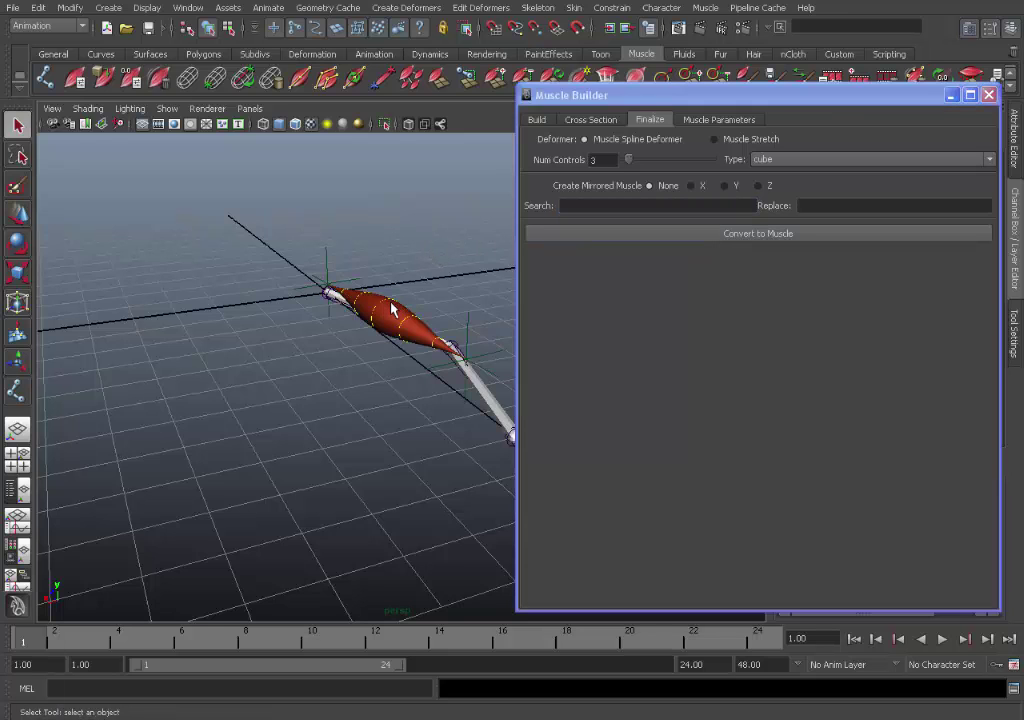
pyautogui.click(392, 304)
pyautogui.keyDown('alt'); pyautogui.moveTo(398, 280); pyautogui.dragTo(374, 318, button='middle'); pyautogui.keyUp('alt')
pyautogui.keyDown('alt'); pyautogui.moveTo(374, 318); pyautogui.dragTo(528, 296, button='right'); pyautogui.keyUp('alt')
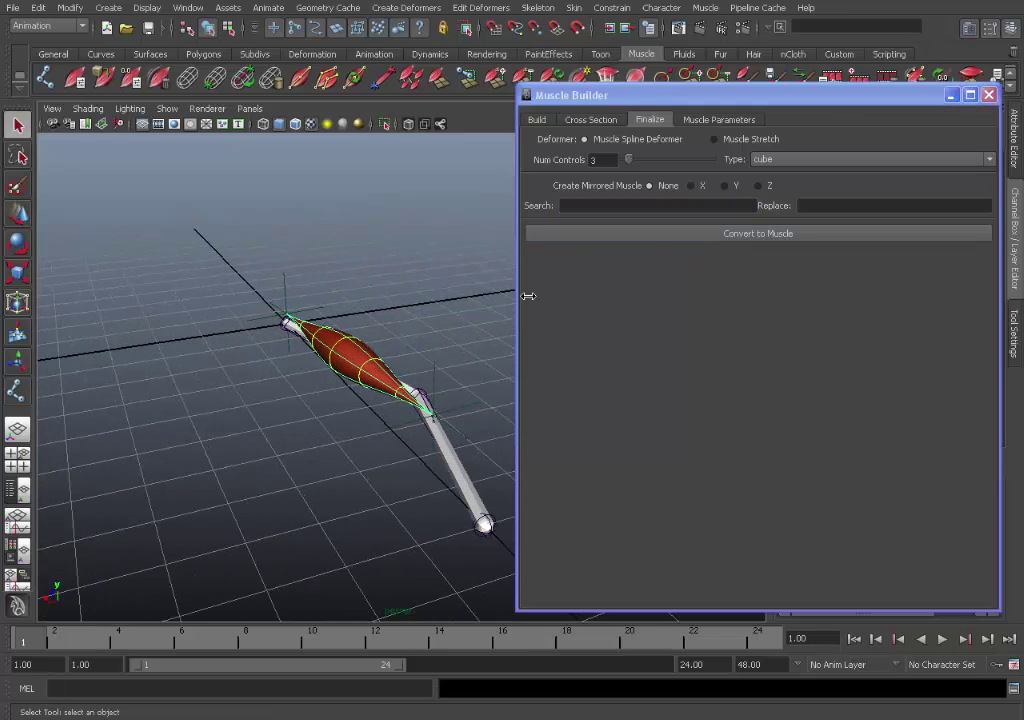
pyautogui.click(655, 240)
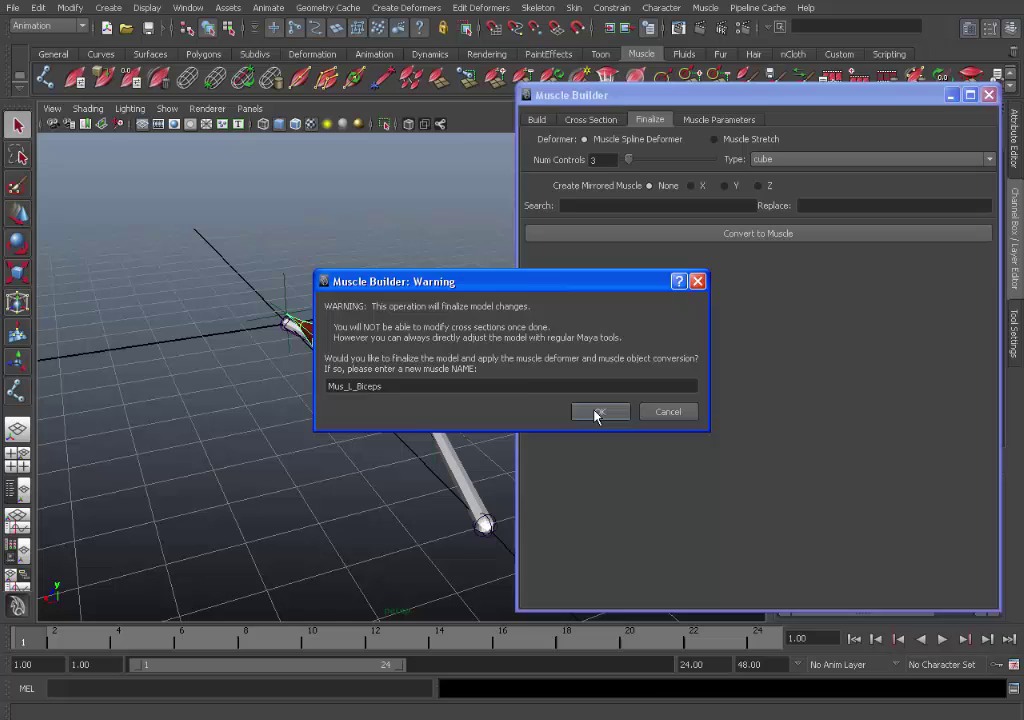
pyautogui.click(599, 415)
# Step: Rotate the left forearm capsule about Y to about -37.8 degrees to test how the biceps deforms
pyautogui.keyDown('alt'); pyautogui.moveTo(466, 428); pyautogui.dragTo(419, 401); pyautogui.keyUp('alt')
pyautogui.click(408, 408)
pyautogui.press('e')
pyautogui.keyDown('alt'); pyautogui.moveTo(258, 359); pyautogui.dragTo(329, 375, button='right'); pyautogui.keyUp('alt')
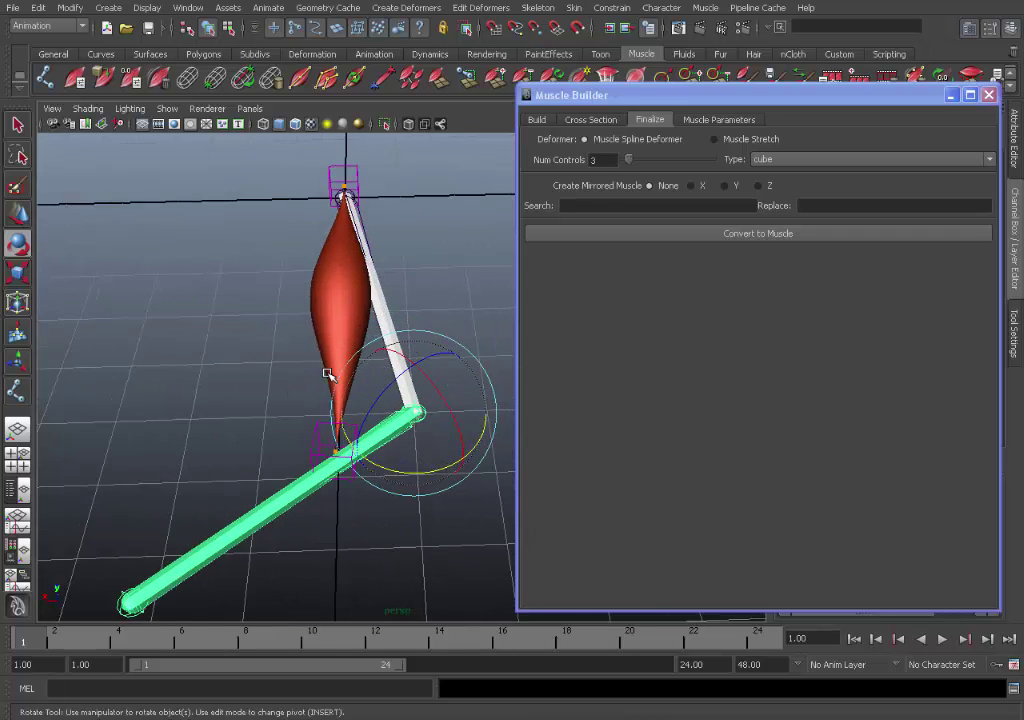
pyautogui.keyDown('alt'); pyautogui.moveTo(329, 375); pyautogui.dragTo(405, 320); pyautogui.keyUp('alt')
pyautogui.keyDown('alt'); pyautogui.moveTo(405, 320); pyautogui.dragTo(335, 320, button='right'); pyautogui.keyUp('alt')
# Step: Minimize the Muscle Builder window and set the forearm's Rotate Y to 0
pyautogui.moveTo(937, 100); pyautogui.dragTo(862, 115)
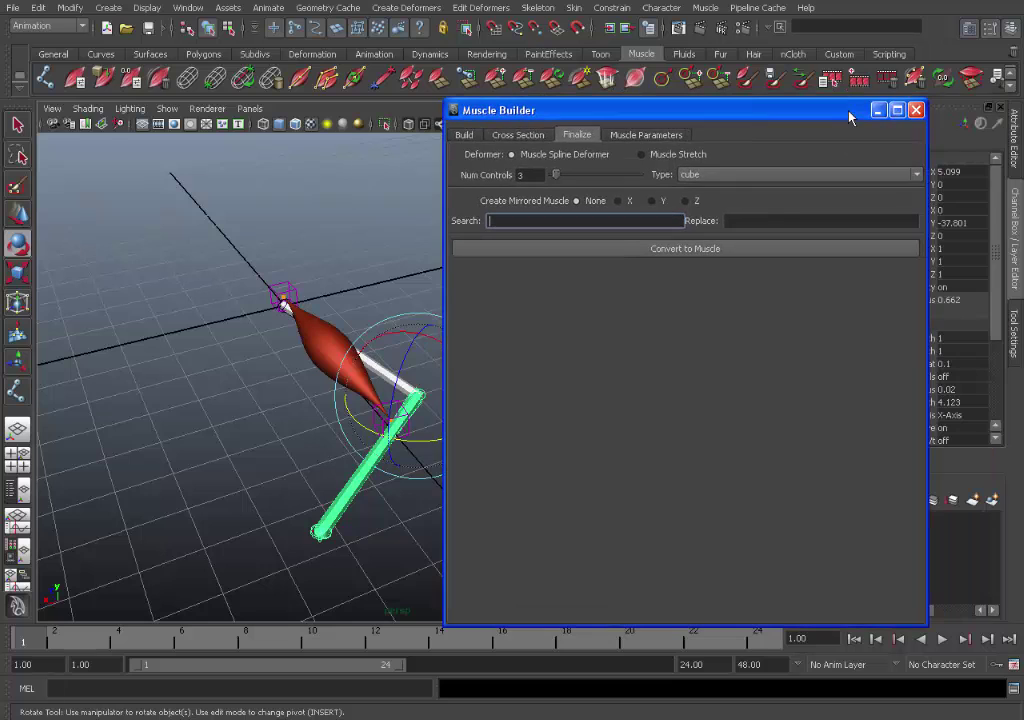
pyautogui.click(878, 110)
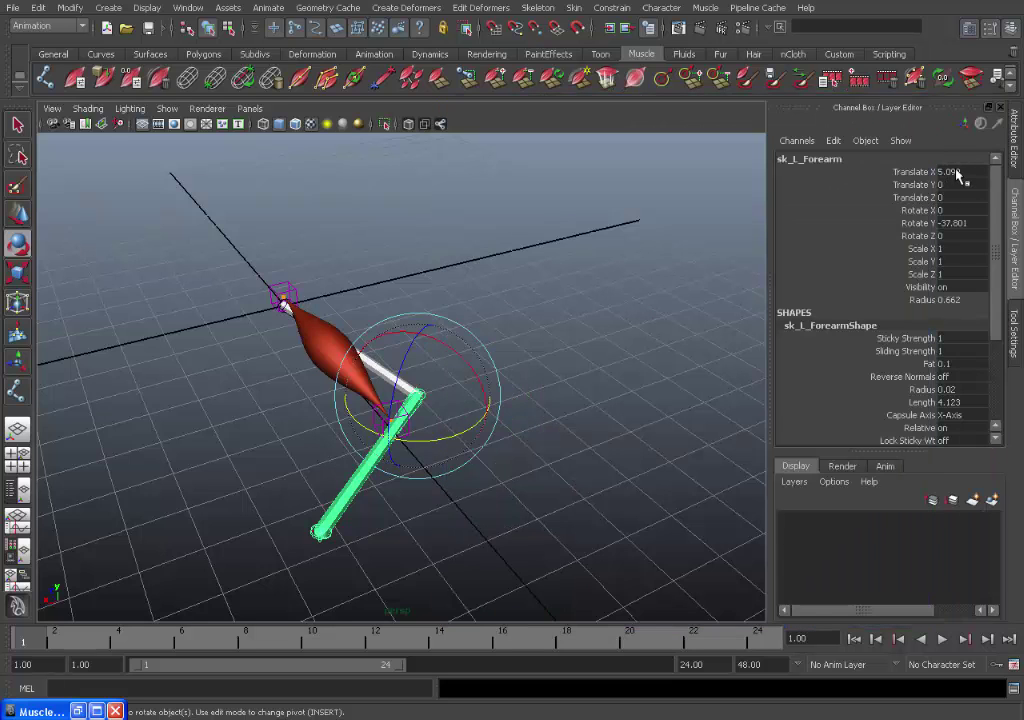
pyautogui.click(960, 223)
pyautogui.write('0')
pyautogui.press('Return')
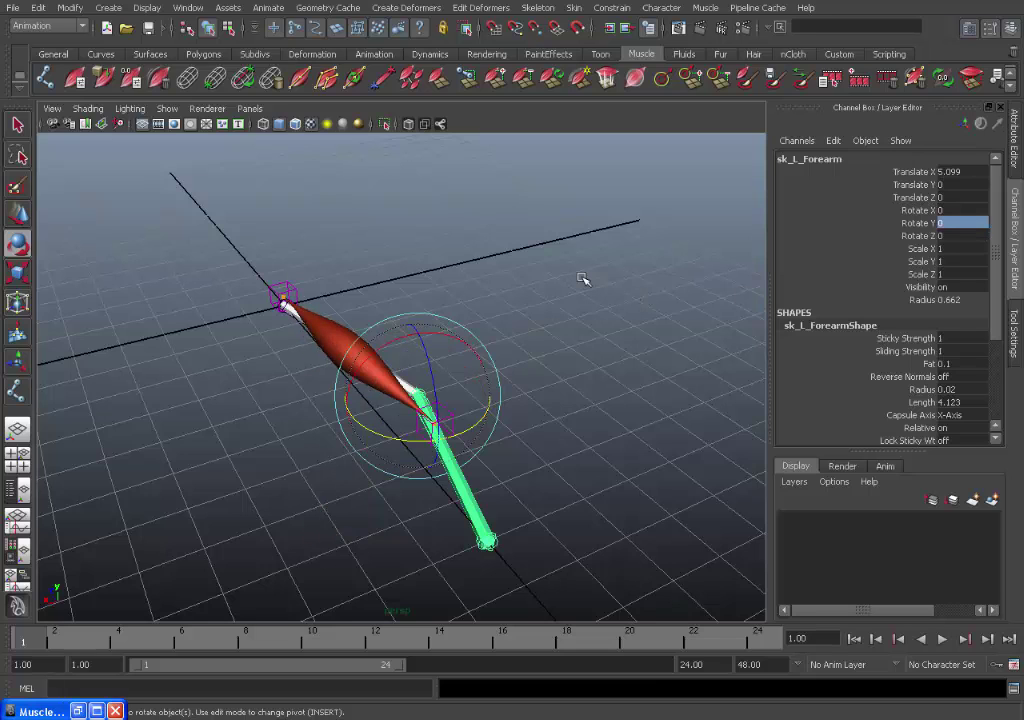
# Step: Select the biceps muscle and show its muscle parameters in the restored Muscle Builder
pyautogui.keyDown('alt'); pyautogui.moveTo(583, 280); pyautogui.dragTo(514, 384); pyautogui.keyUp('alt')
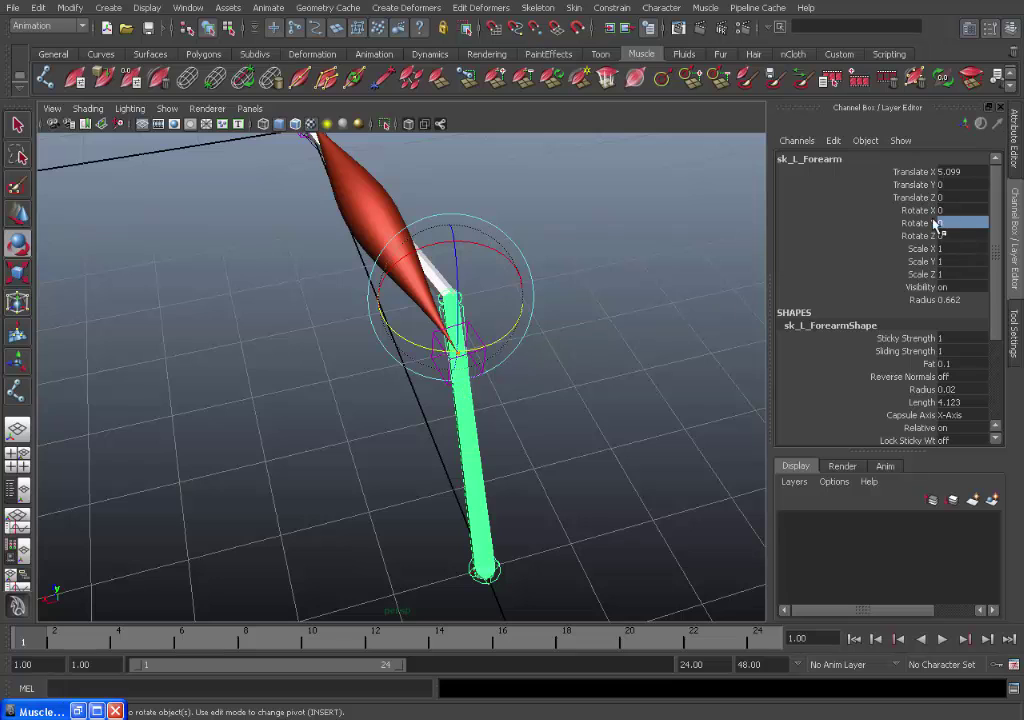
pyautogui.click(427, 209)
pyautogui.press('q')
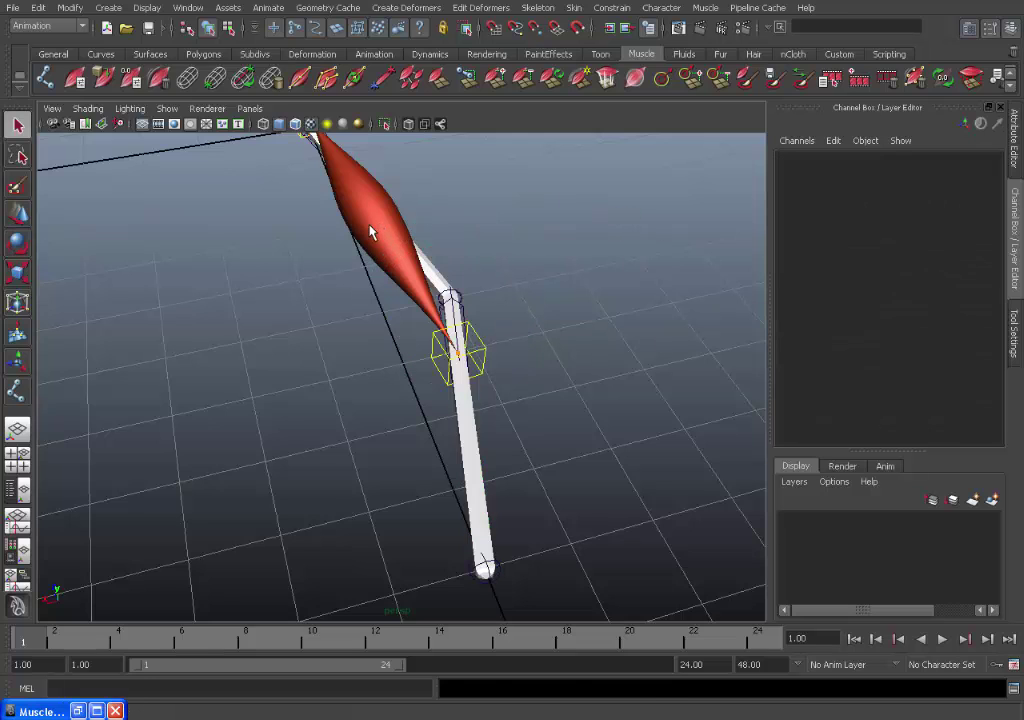
pyautogui.click(372, 233)
pyautogui.click(79, 710)
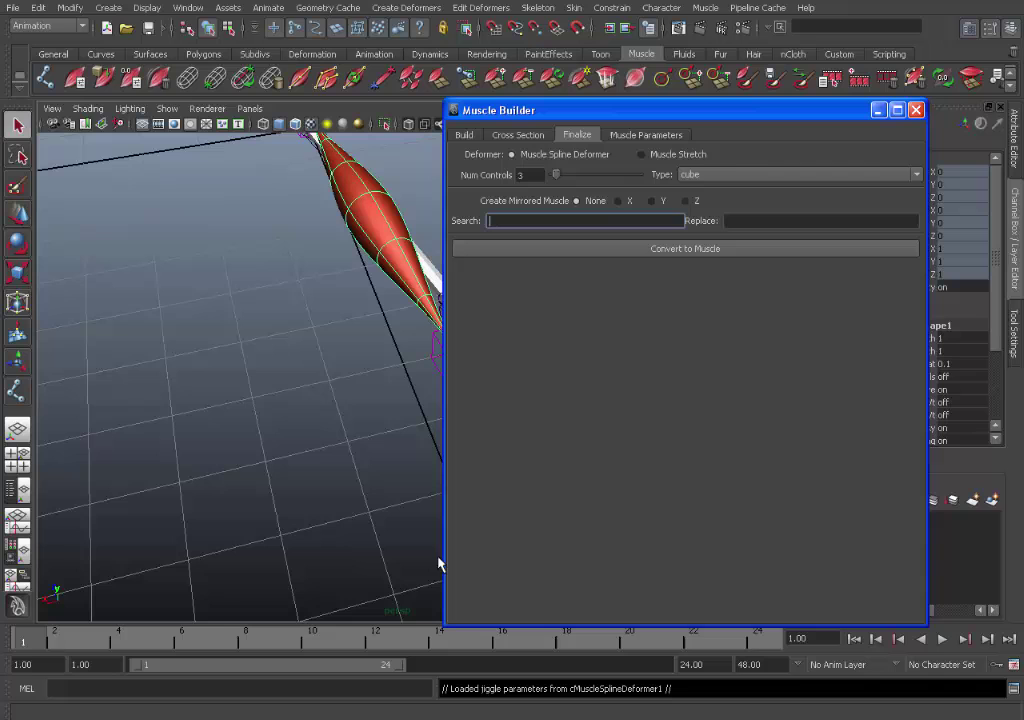
pyautogui.click(668, 136)
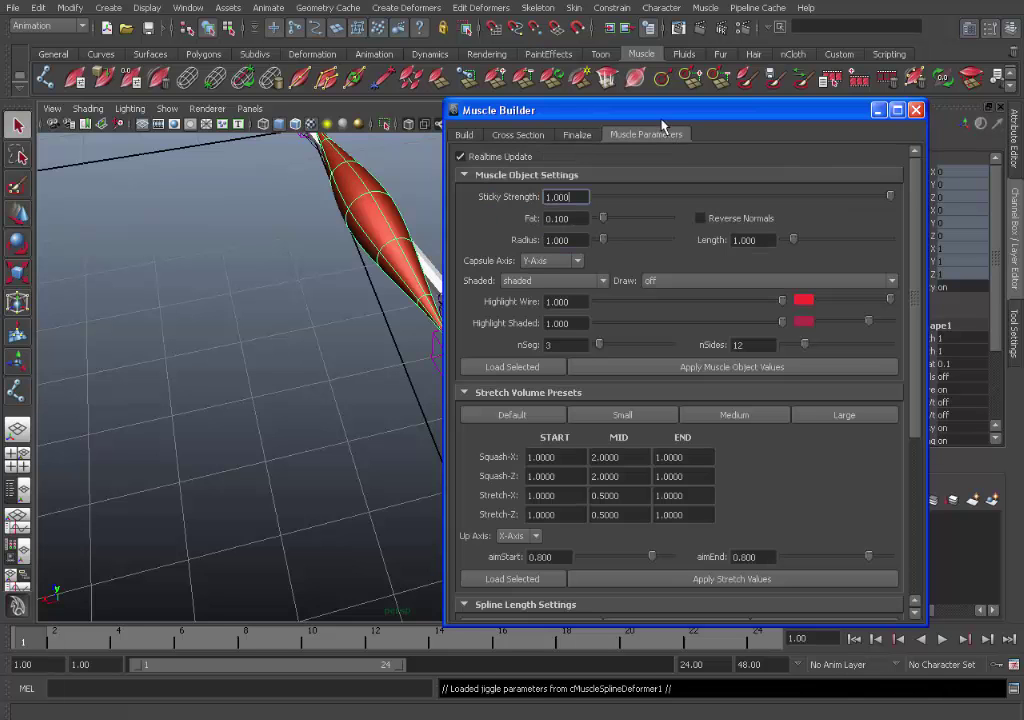
# Step: Set the biceps spline's current length as its default length in the Spline Length Settings
pyautogui.moveTo(664, 112); pyautogui.dragTo(690, 103)
pyautogui.scroll(-6, 944, 307)
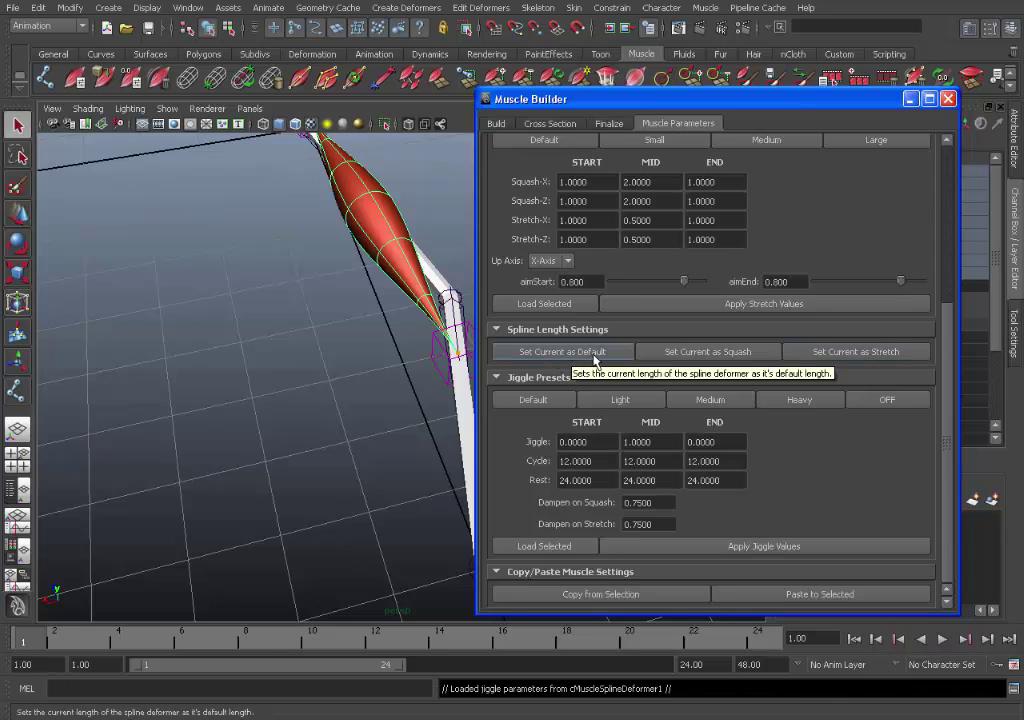
pyautogui.click(594, 356)
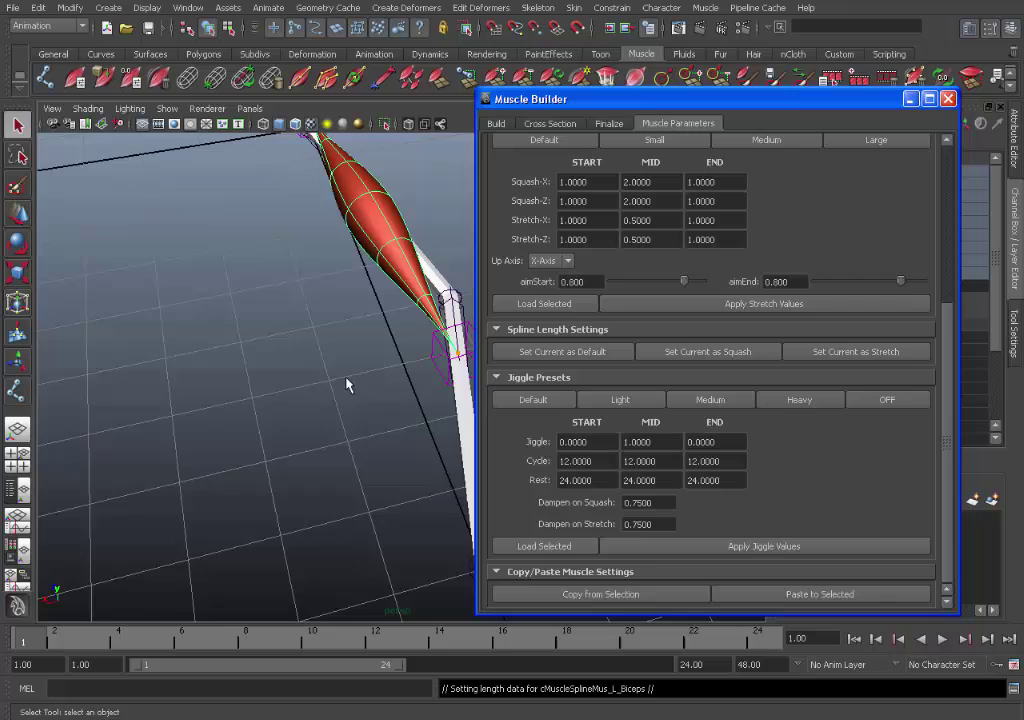
# Step: Straighten the left forearm capsule by rotating it about Y and set its Rotate Y to 24
pyautogui.keyDown('alt'); pyautogui.moveTo(345, 379); pyautogui.dragTo(371, 373); pyautogui.keyUp('alt')
pyautogui.keyDown('alt'); pyautogui.moveTo(371, 373); pyautogui.dragTo(389, 268, button='right'); pyautogui.keyUp('alt')
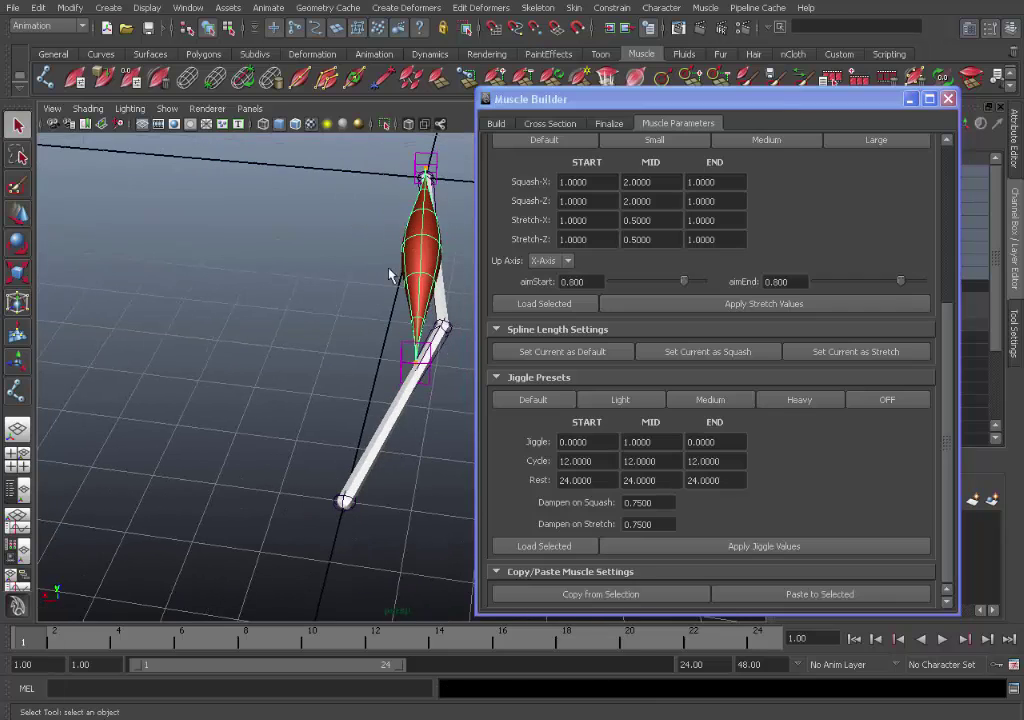
pyautogui.click(447, 343)
pyautogui.press('e')
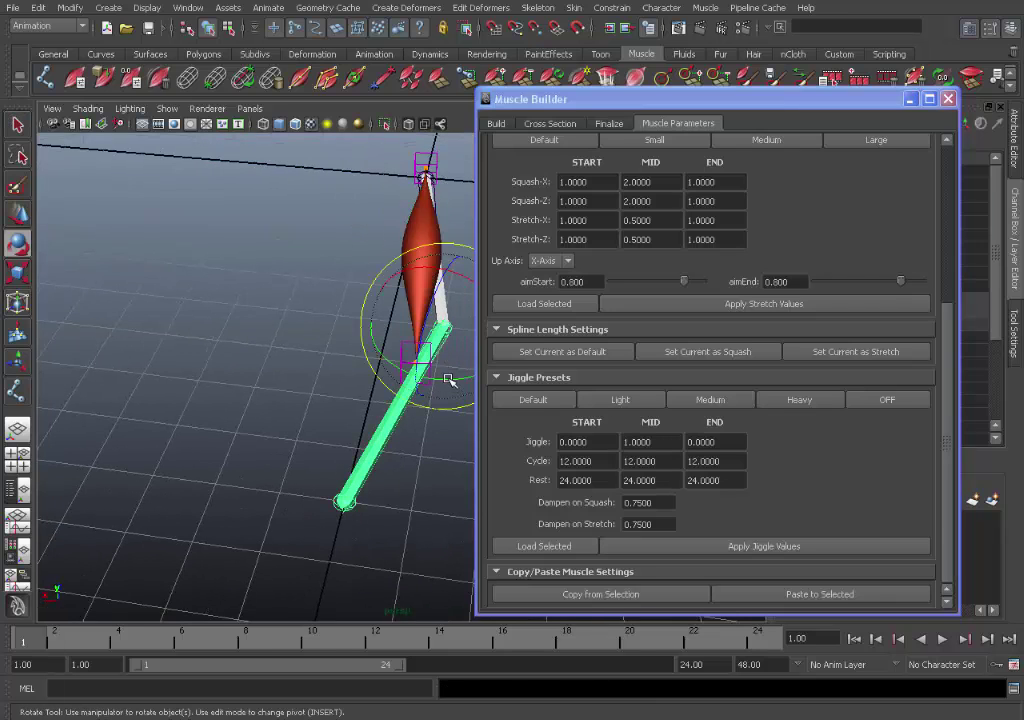
pyautogui.moveTo(448, 381); pyautogui.dragTo(482, 381)
pyautogui.click(909, 99)
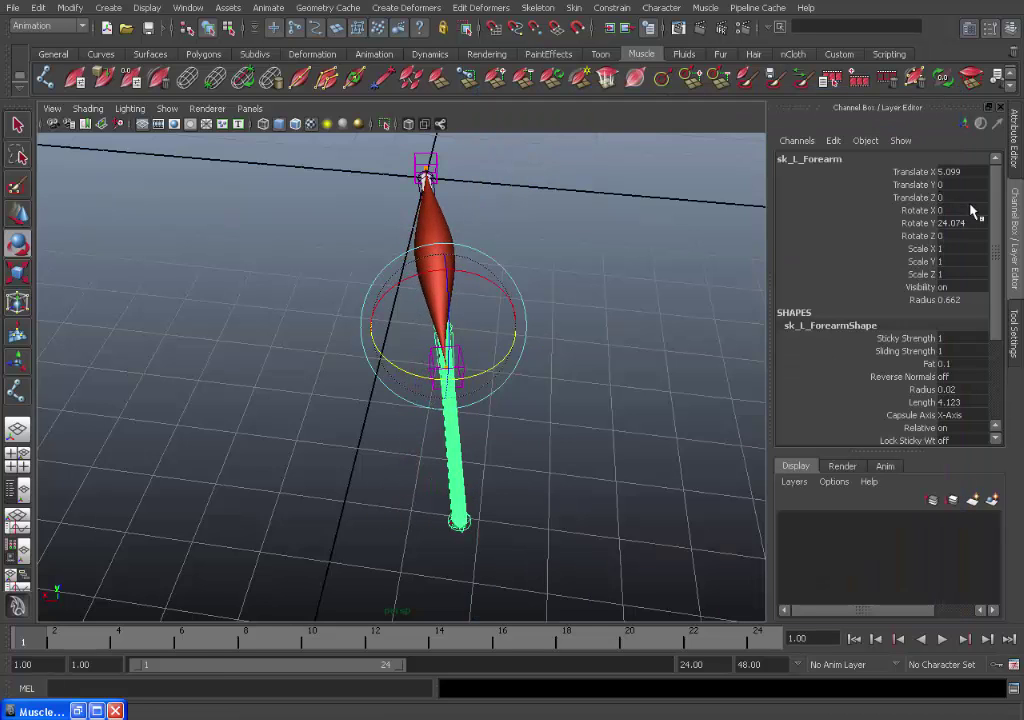
pyautogui.click(976, 224)
pyautogui.write('24')
pyautogui.press('Return')
pyautogui.press('q')
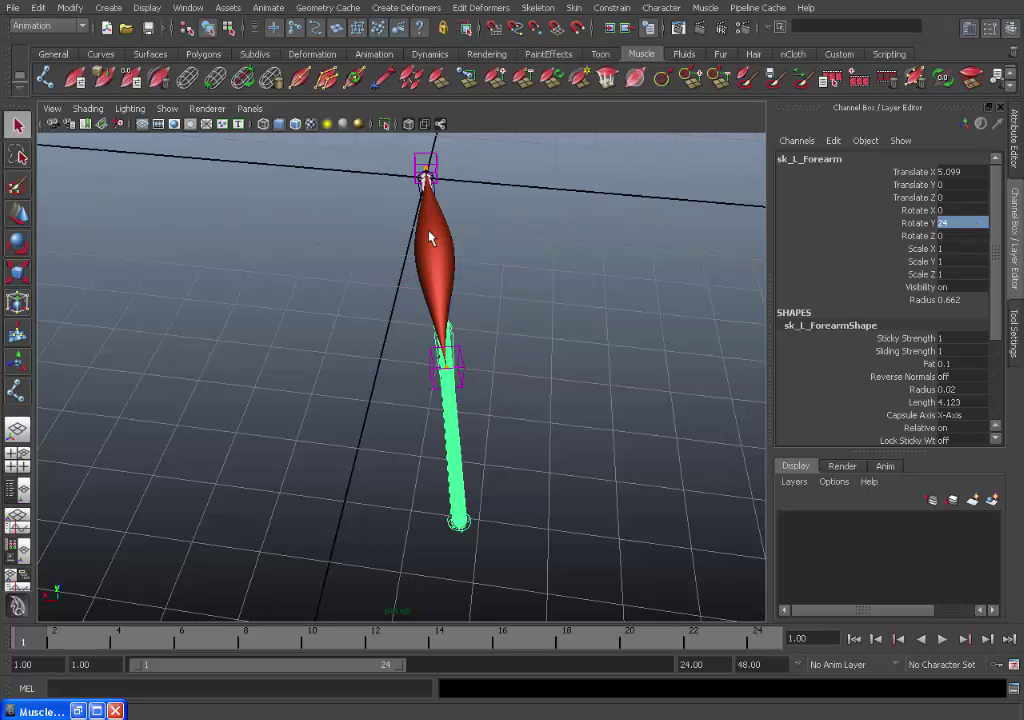
# Step: Select the biceps muscle and set its current spline length as the stretch length in the restored Muscle Builder
pyautogui.click(429, 230)
pyautogui.click(418, 236)
pyautogui.keyDown('alt'); pyautogui.moveTo(418, 240); pyautogui.dragTo(537, 244); pyautogui.keyUp('alt')
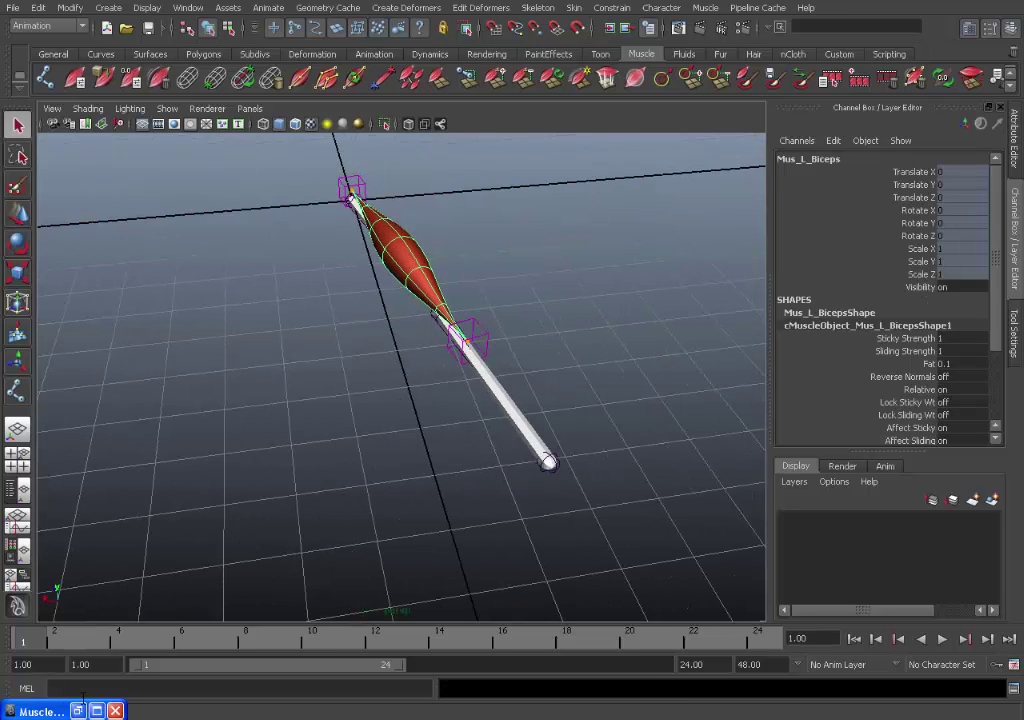
pyautogui.click(79, 710)
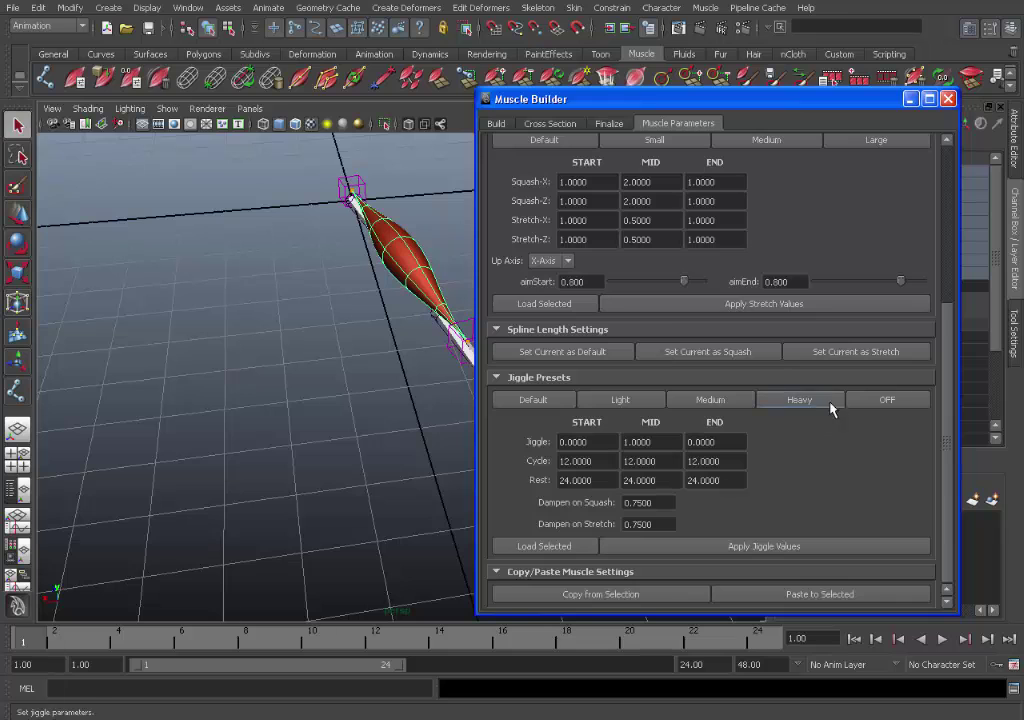
pyautogui.click(847, 353)
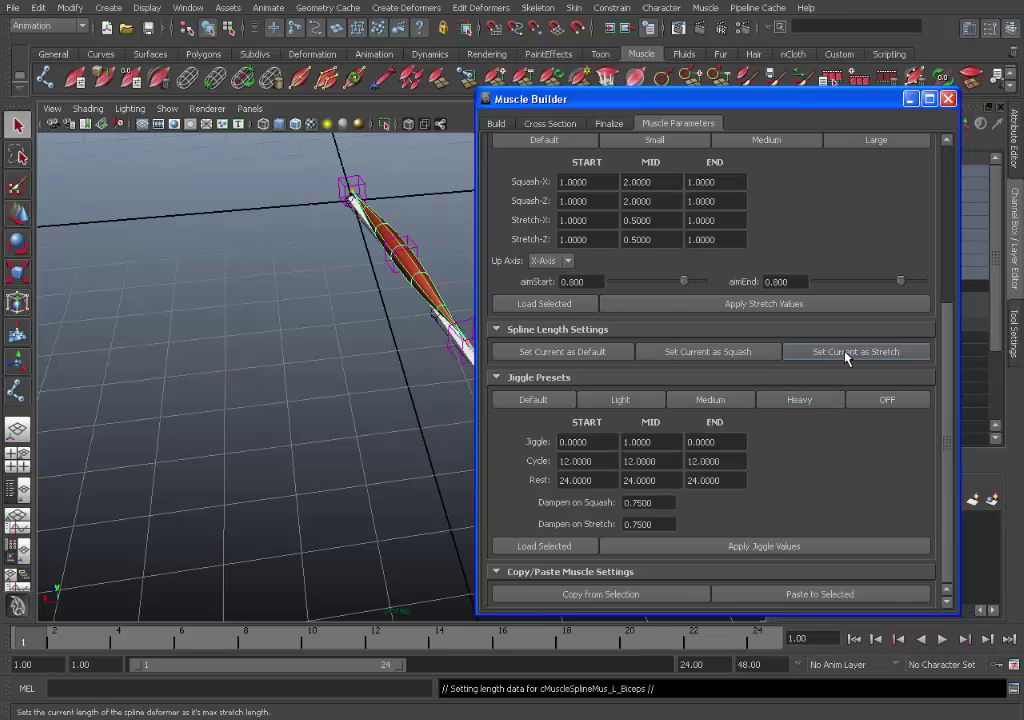
# Step: Bend the left forearm capsule toward the upper arm and set its Rotate Y to -90
pyautogui.keyDown('alt'); pyautogui.moveTo(270, 257); pyautogui.dragTo(341, 416); pyautogui.keyUp('alt')
pyautogui.keyDown('alt'); pyautogui.moveTo(341, 416); pyautogui.dragTo(316, 424, button='right'); pyautogui.keyUp('alt')
pyautogui.keyDown('alt'); pyautogui.moveTo(315, 425); pyautogui.dragTo(470, 498); pyautogui.keyUp('alt')
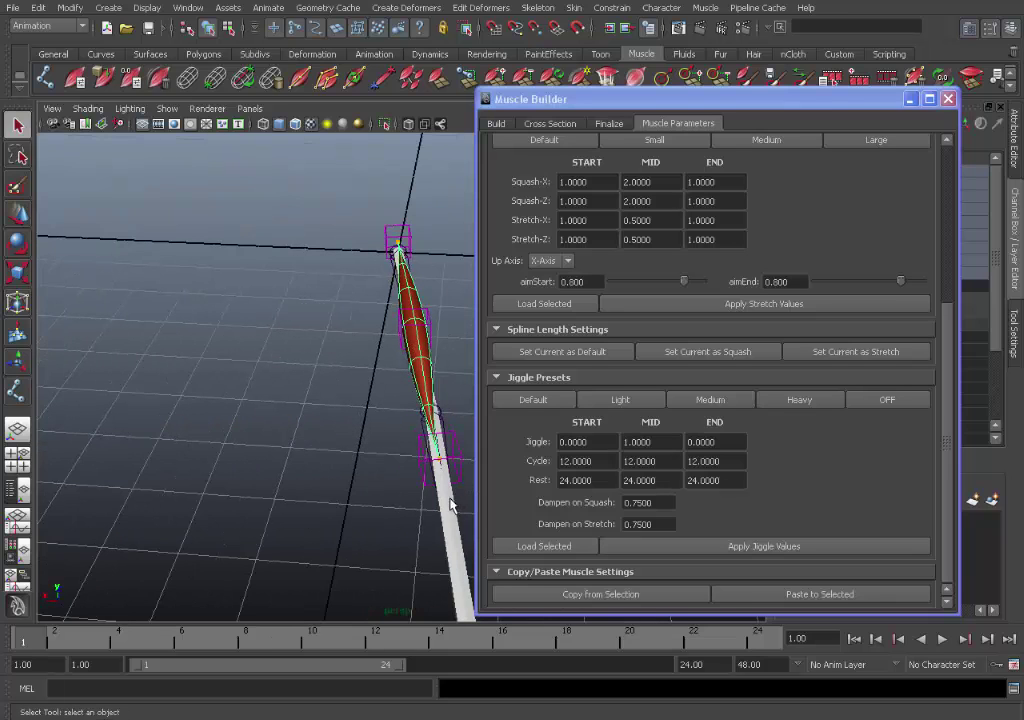
pyautogui.click(450, 505)
pyautogui.press('e')
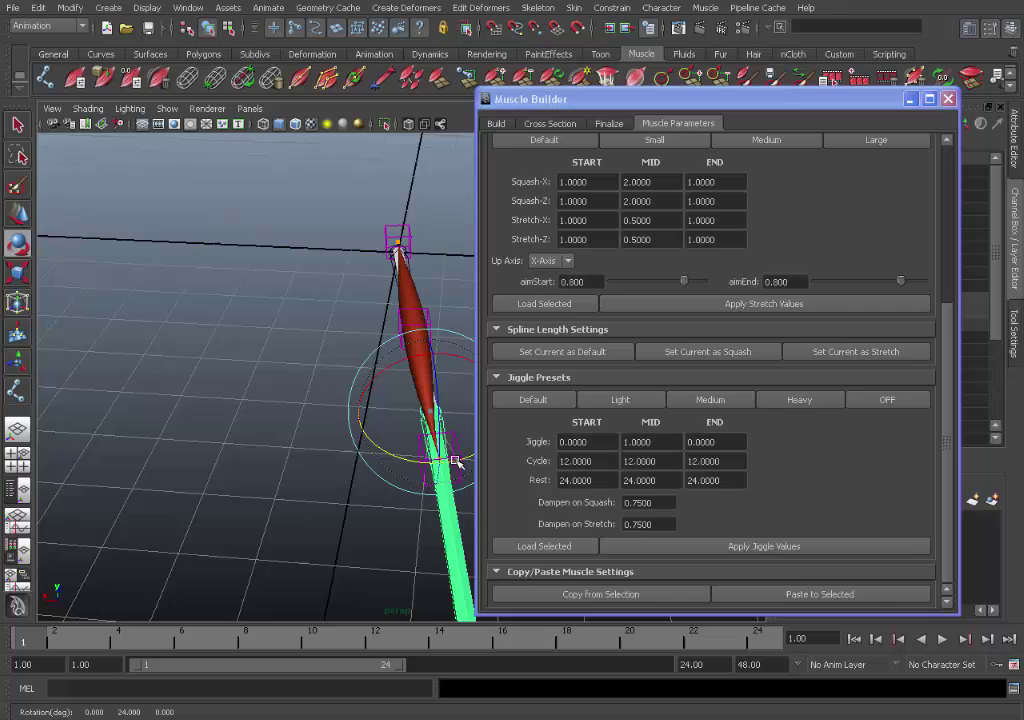
pyautogui.moveTo(455, 460); pyautogui.dragTo(322, 384)
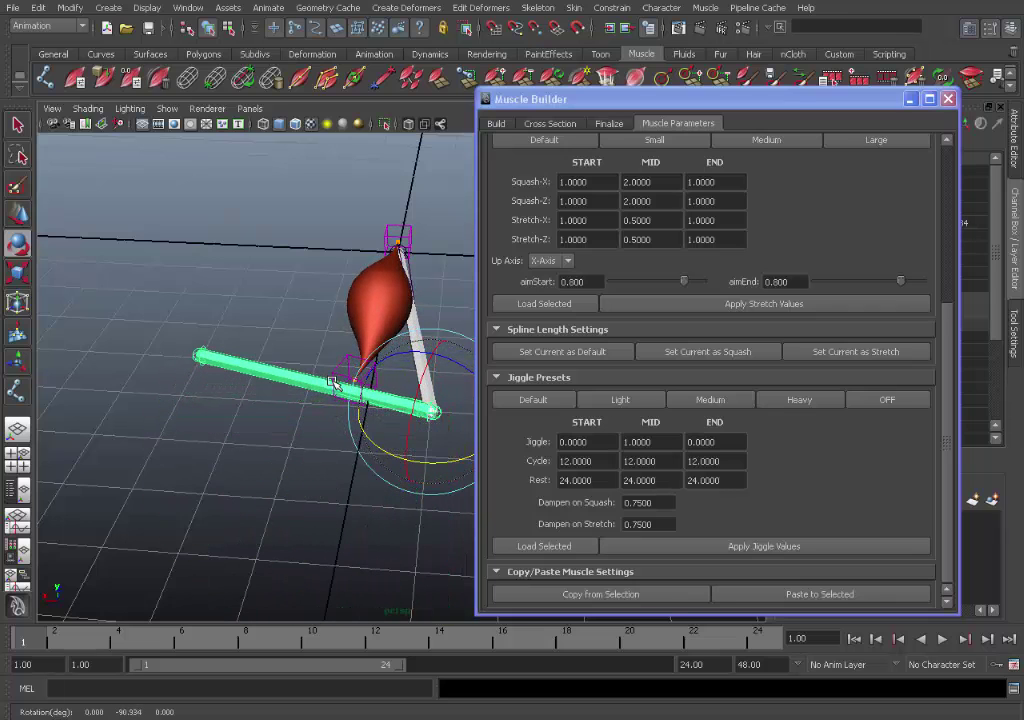
pyautogui.click(909, 99)
pyautogui.click(970, 222)
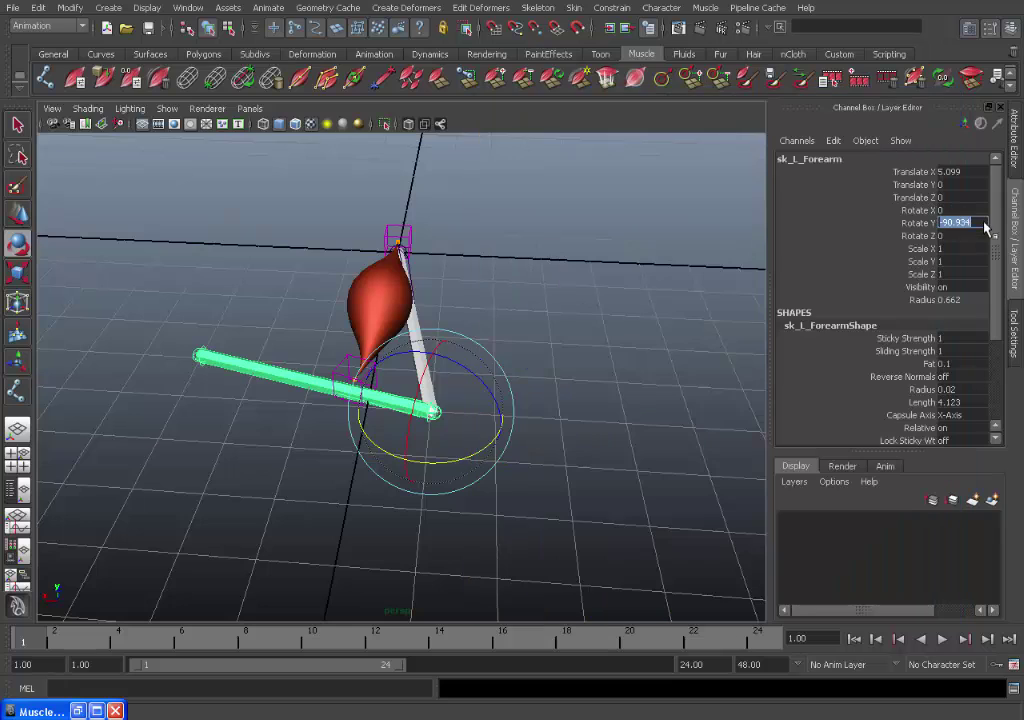
pyautogui.write('-90')
pyautogui.press('Return')
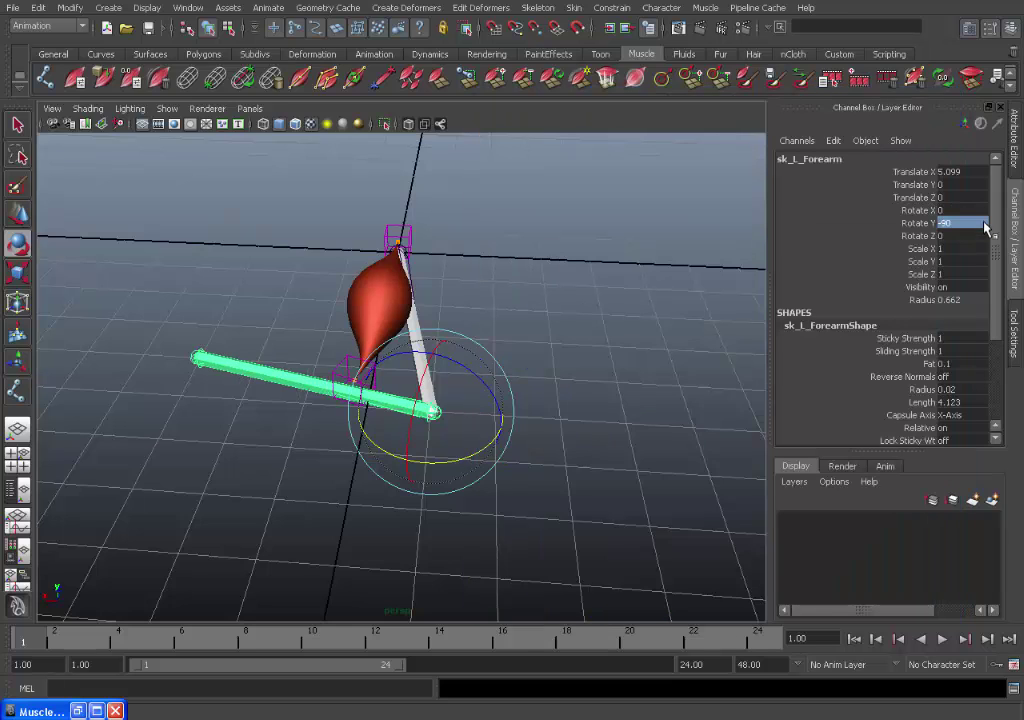
# Step: Select the biceps muscle and set its current spline length as the squash length in the restored Muscle Builder
pyautogui.click(620, 335)
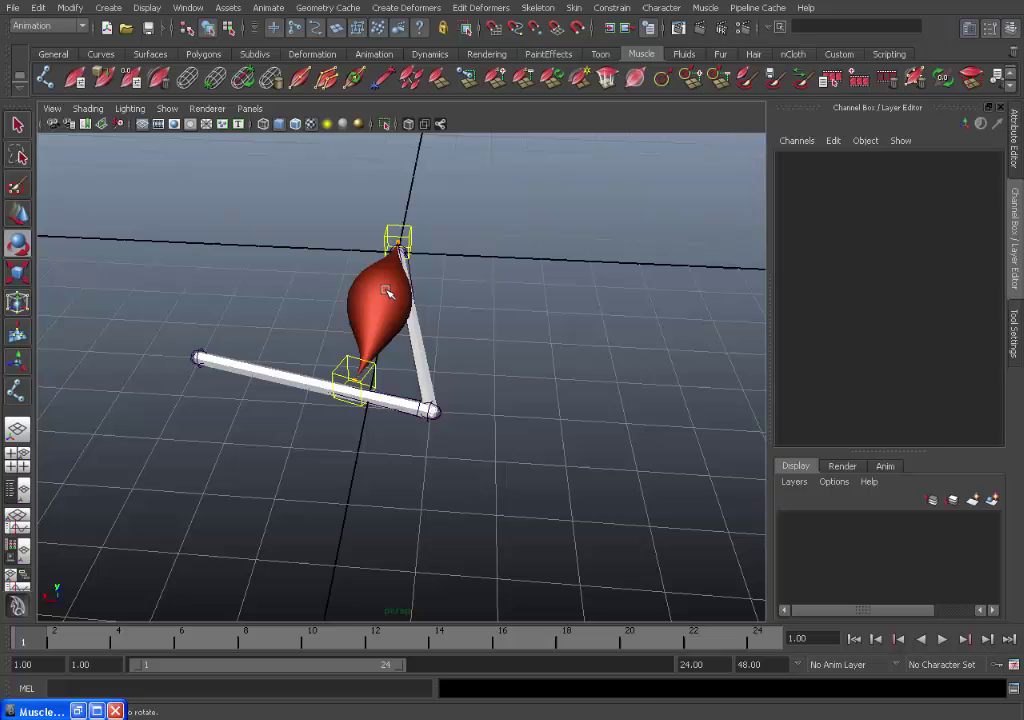
pyautogui.click(388, 292)
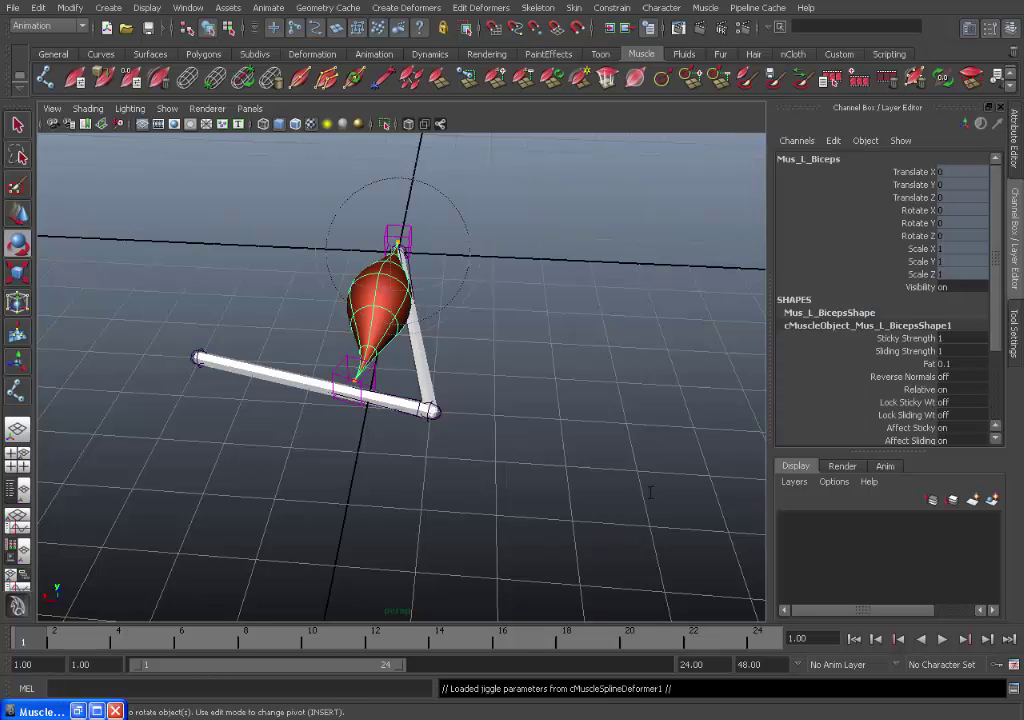
pyautogui.click(78, 711)
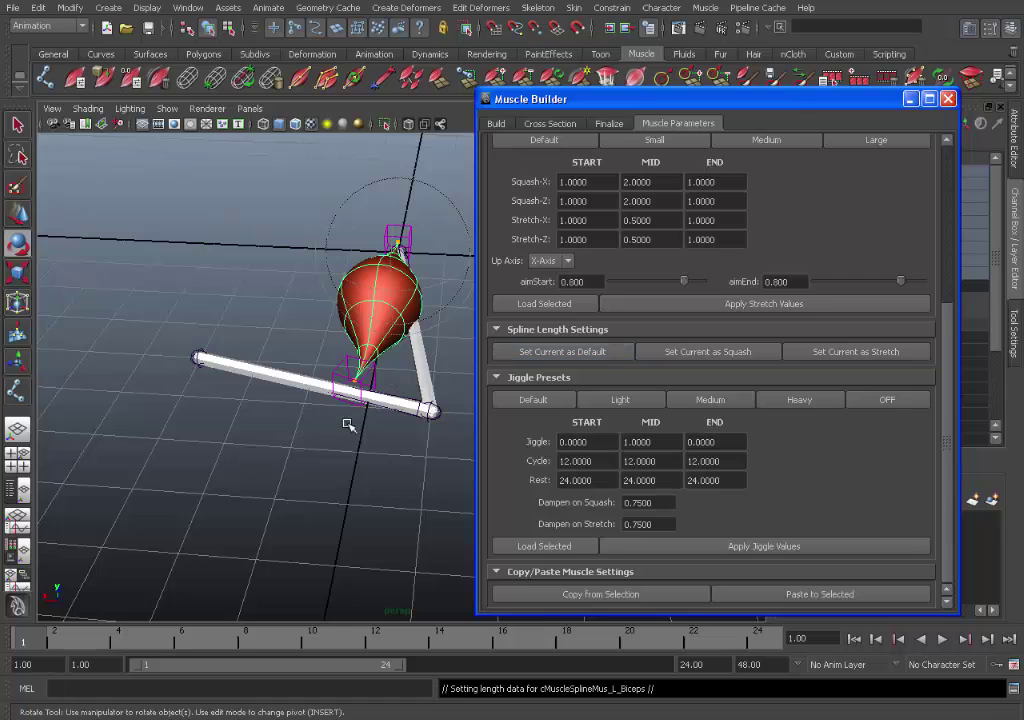
# Step: Rotate the left forearm about Y to about -36 degrees to test the biceps, and reset its Rotate Y to 0
pyautogui.click(384, 450)
pyautogui.keyDown('alt'); pyautogui.moveTo(384, 450); pyautogui.dragTo(345, 430); pyautogui.keyUp('alt')
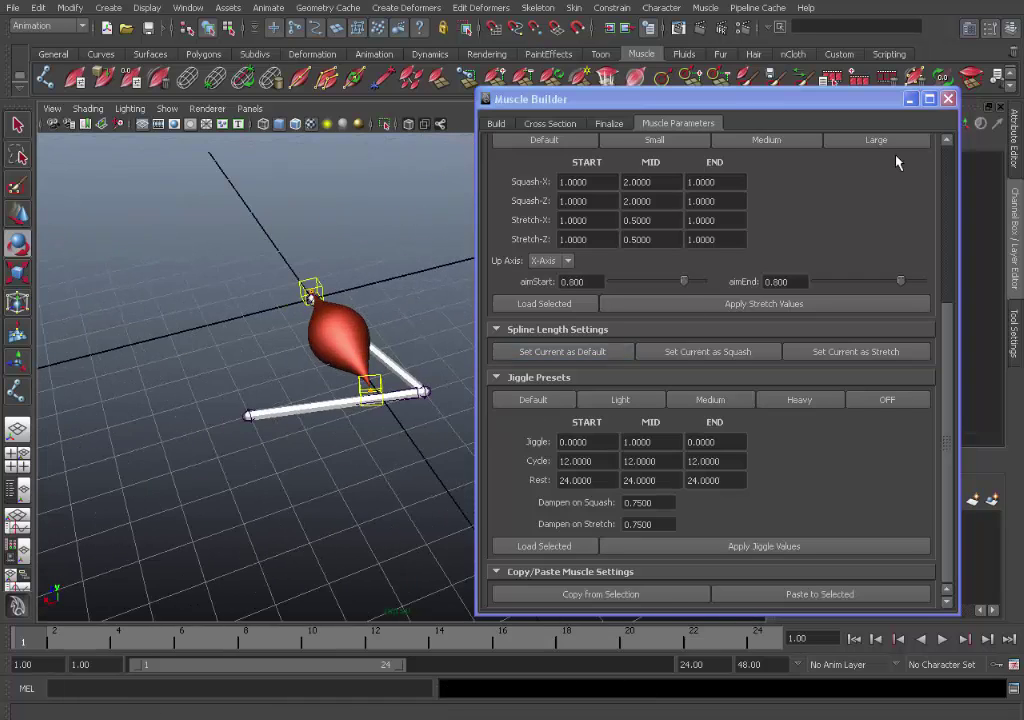
pyautogui.click(910, 99)
pyautogui.click(407, 398)
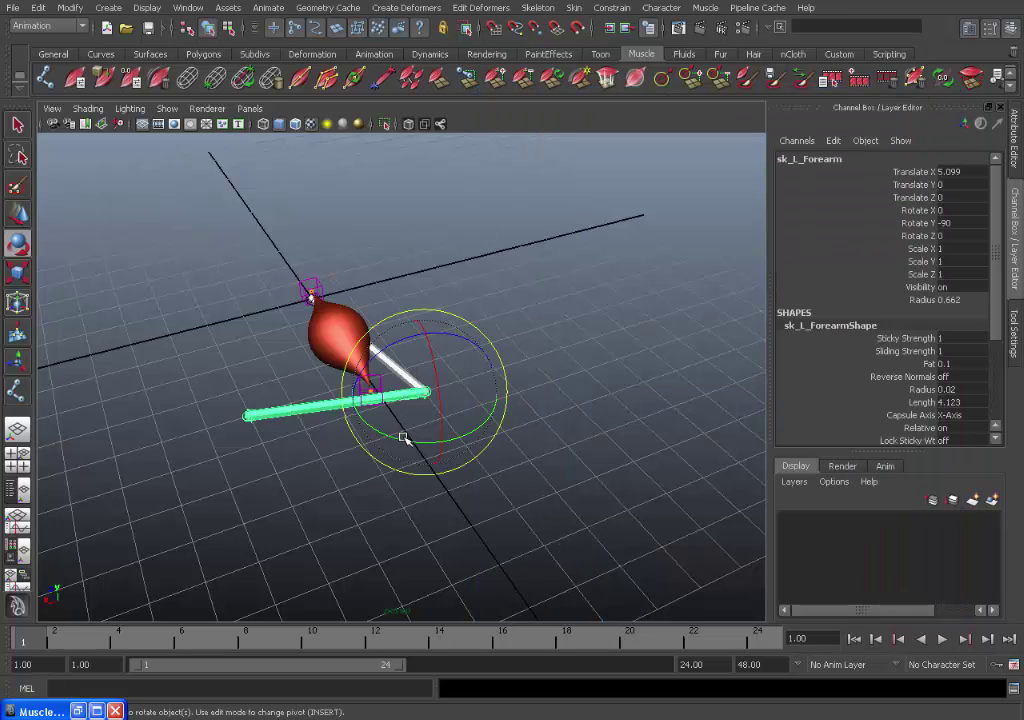
pyautogui.moveTo(403, 438); pyautogui.dragTo(466, 420)
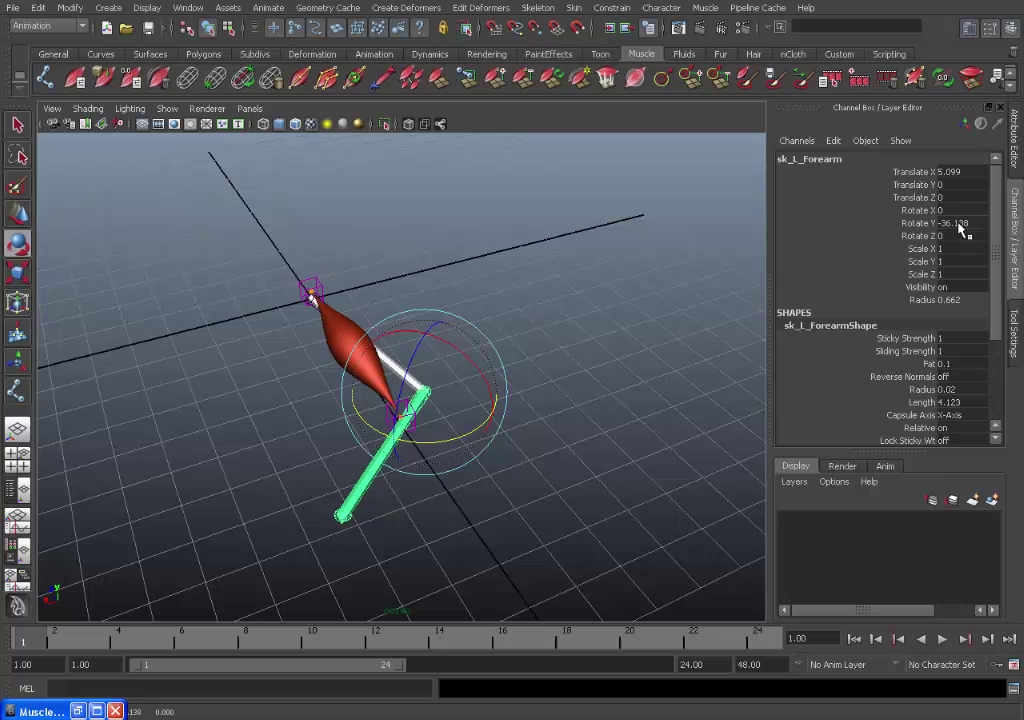
pyautogui.write('0')
pyautogui.press('Return')
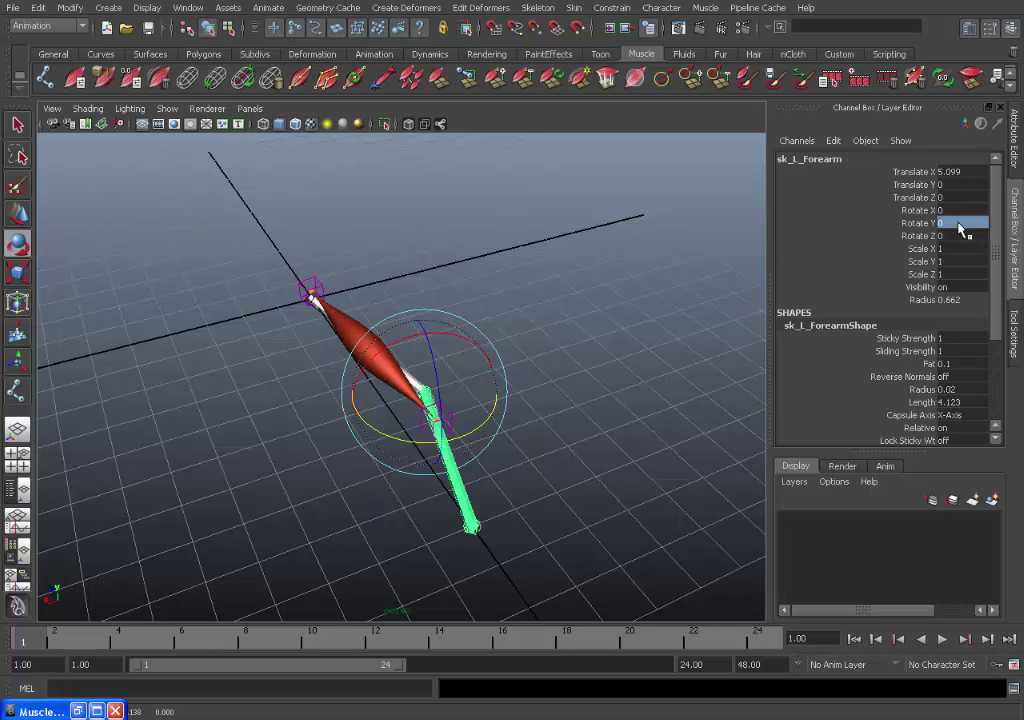
# Step: Bend the forearm slightly about Y to check the biceps from another angle, and return its Rotate Y to 0
pyautogui.click(551, 234)
pyautogui.keyDown('alt'); pyautogui.moveTo(503, 281); pyautogui.dragTo(541, 264); pyautogui.keyUp('alt')
pyautogui.keyDown('alt'); pyautogui.moveTo(512, 277); pyautogui.dragTo(532, 206, button='middle'); pyautogui.keyUp('alt')
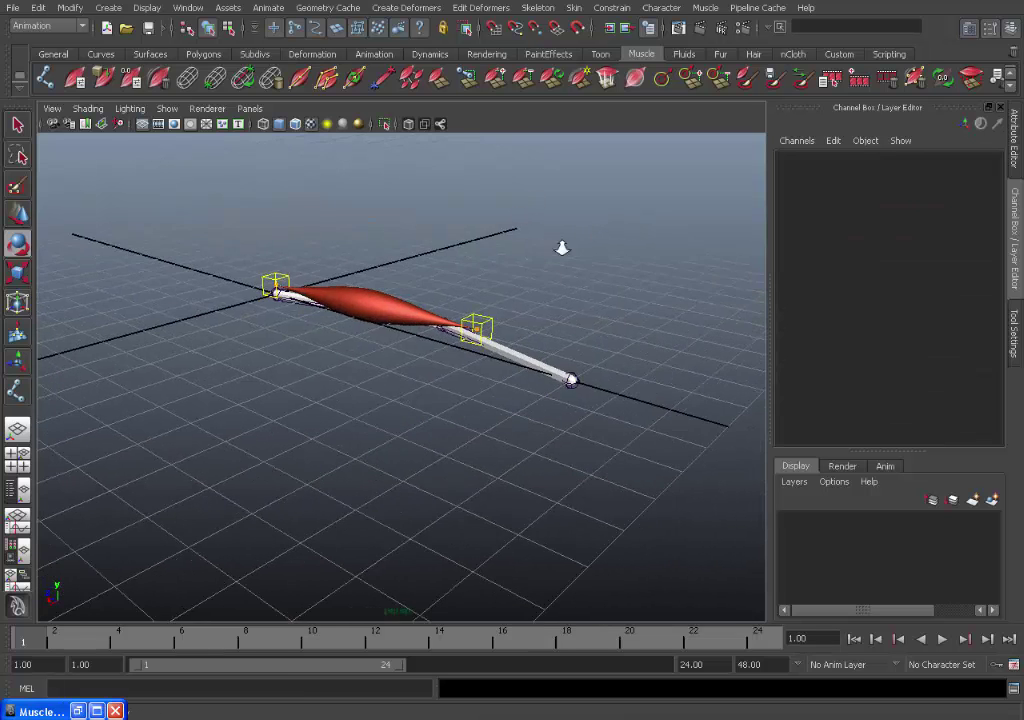
pyautogui.keyDown('alt'); pyautogui.moveTo(560, 247); pyautogui.dragTo(600, 251, button='right'); pyautogui.keyUp('alt')
pyautogui.keyDown('alt'); pyautogui.moveTo(542, 208); pyautogui.dragTo(442, 420); pyautogui.keyUp('alt')
pyautogui.click(445, 424)
pyautogui.press('e')
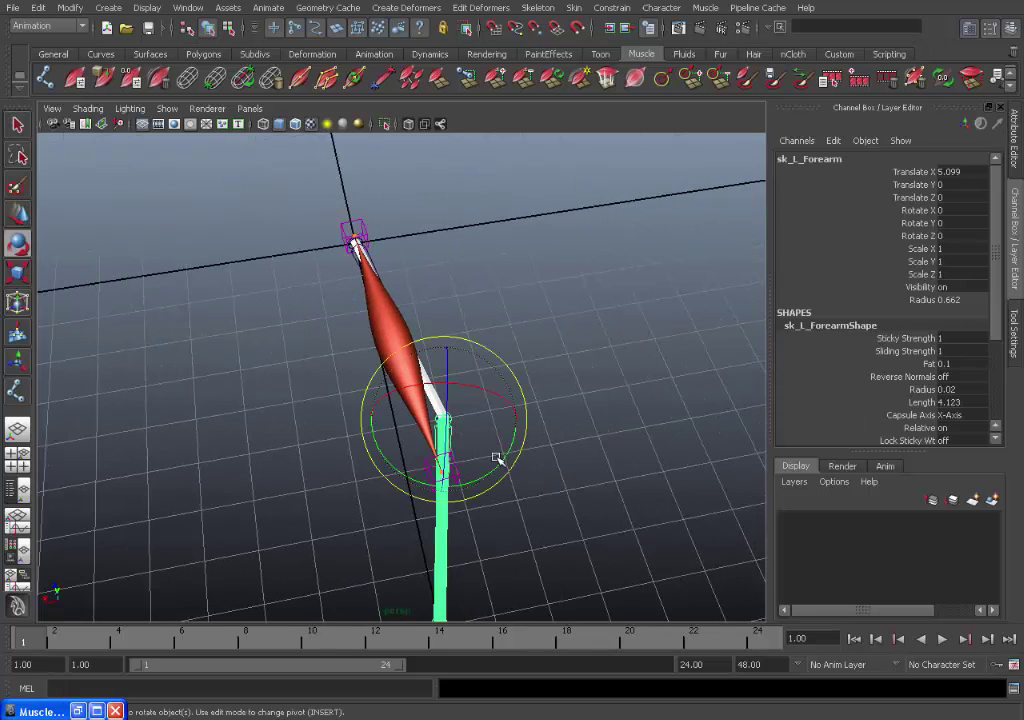
pyautogui.moveTo(517, 457); pyautogui.dragTo(493, 458)
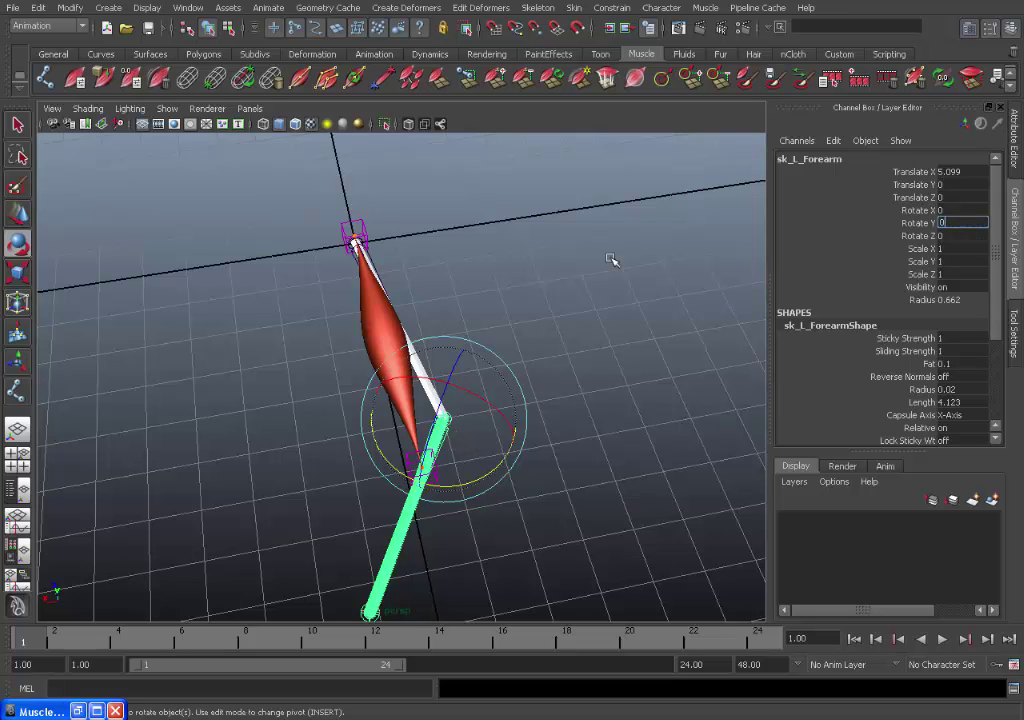
pyautogui.press('Return')
pyautogui.keyDown('alt'); pyautogui.moveTo(578, 290); pyautogui.dragTo(589, 322); pyautogui.keyUp('alt')
pyautogui.keyDown('alt'); pyautogui.moveTo(589, 321); pyautogui.dragTo(481, 268, button='right'); pyautogui.keyUp('alt')
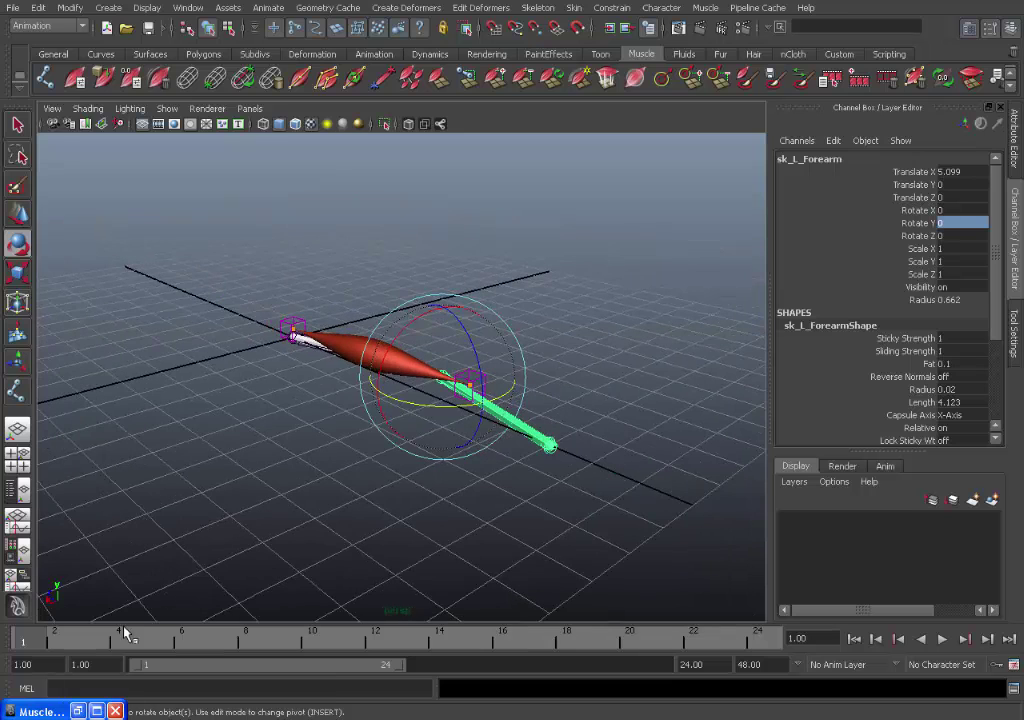
pyautogui.click(113, 708)
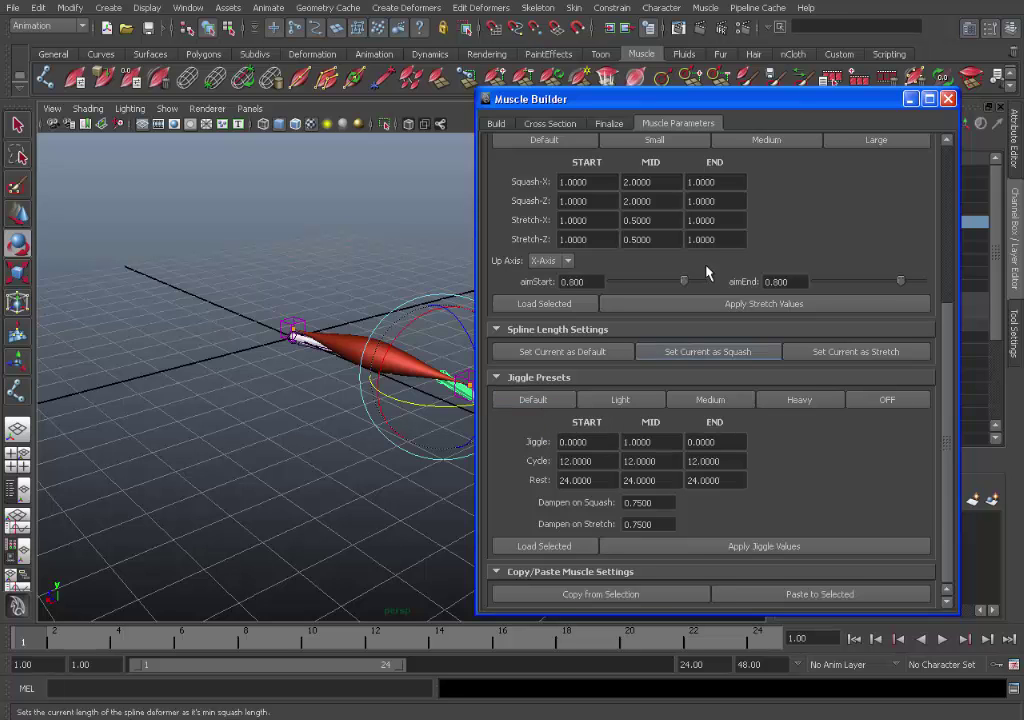
pyautogui.click(910, 99)
pyautogui.keyDown('alt'); pyautogui.moveTo(594, 286); pyautogui.dragTo(438, 428); pyautogui.keyUp('alt')
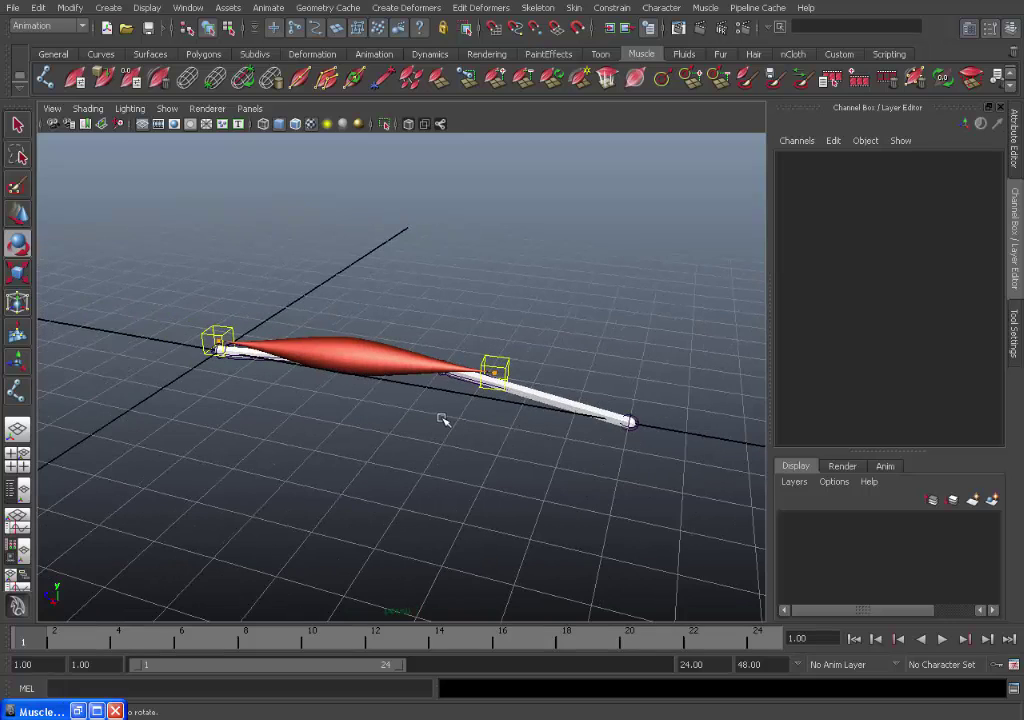